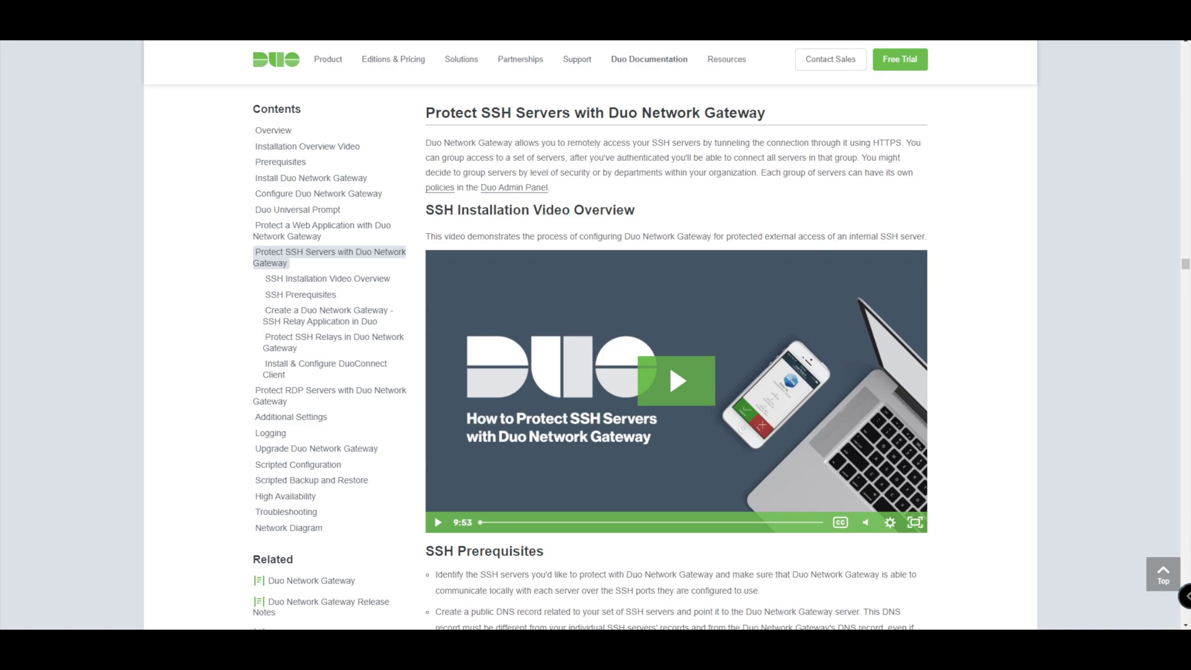
- Read through the SSH Prerequisites and 'Create a Duo Network Gateway - SSH Relay Application' documentation
scroll(676, 360, down, 1)
scroll(676, 360, up, 1)
scroll(676, 358, down, 7)
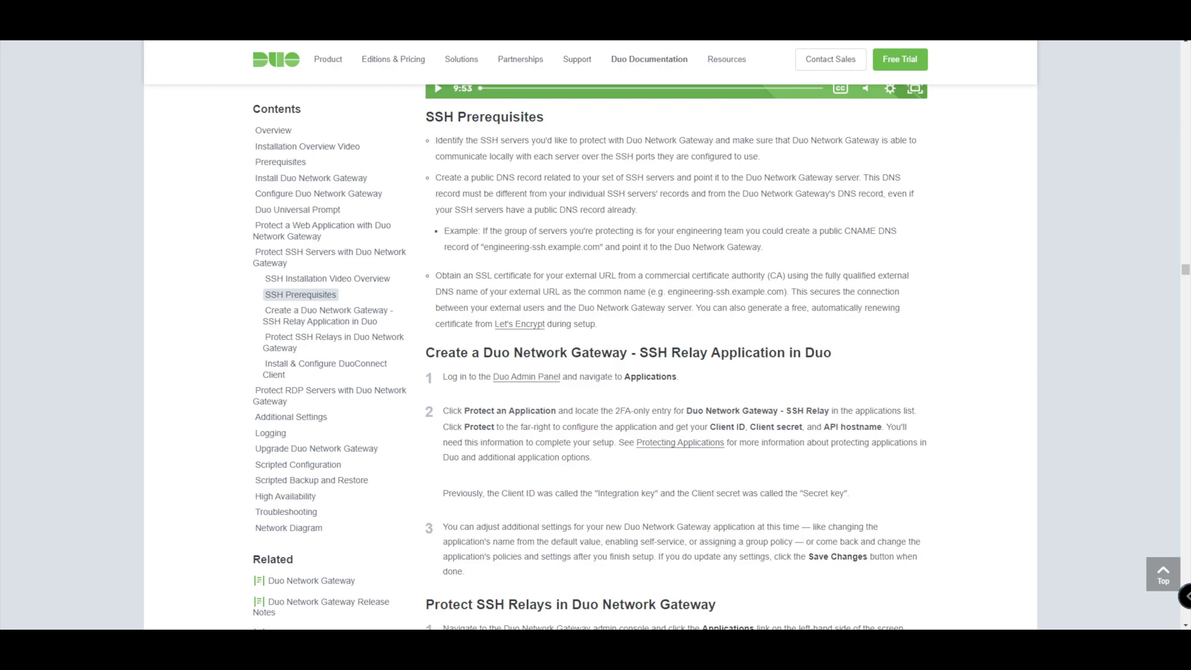
scroll(676, 358, down, 3)
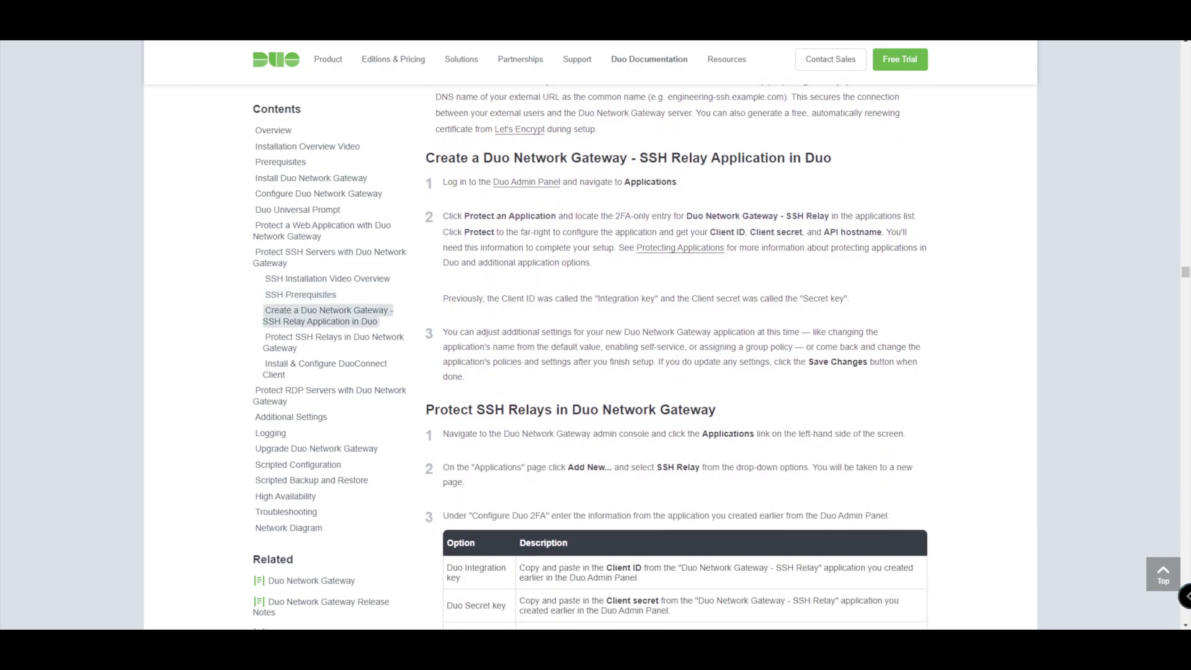
scroll(676, 358, down, 1)
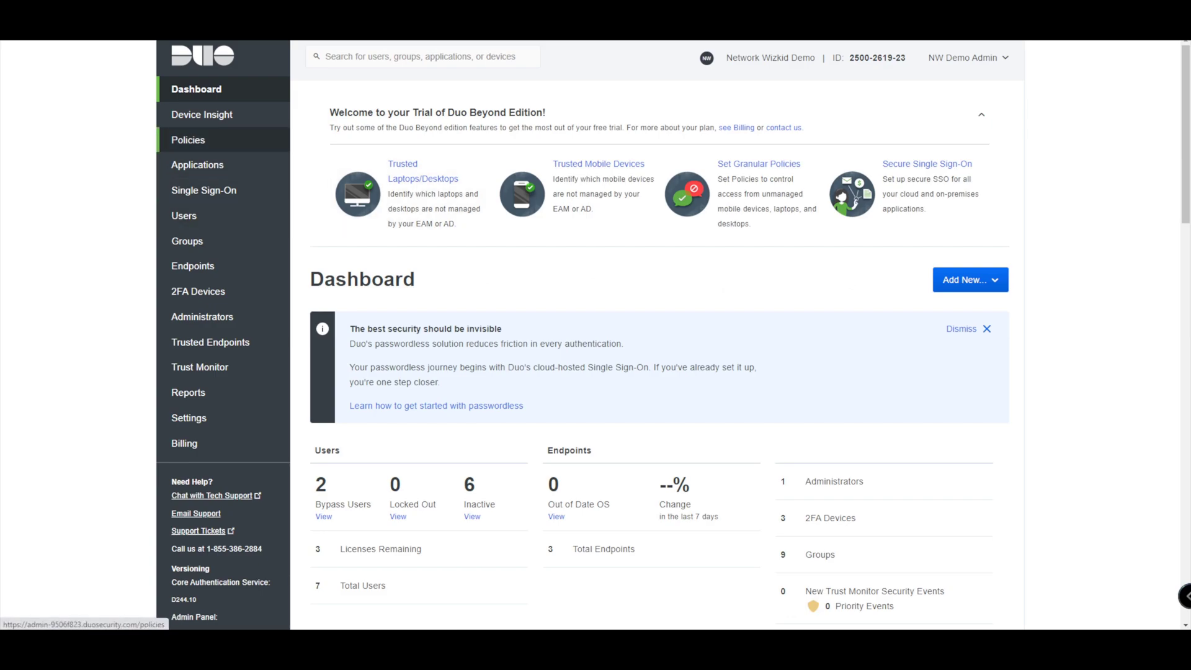
- Protect the Duo Network Gateway - SSH Relay application, found by filtering for 'ssh'
click(200, 165)
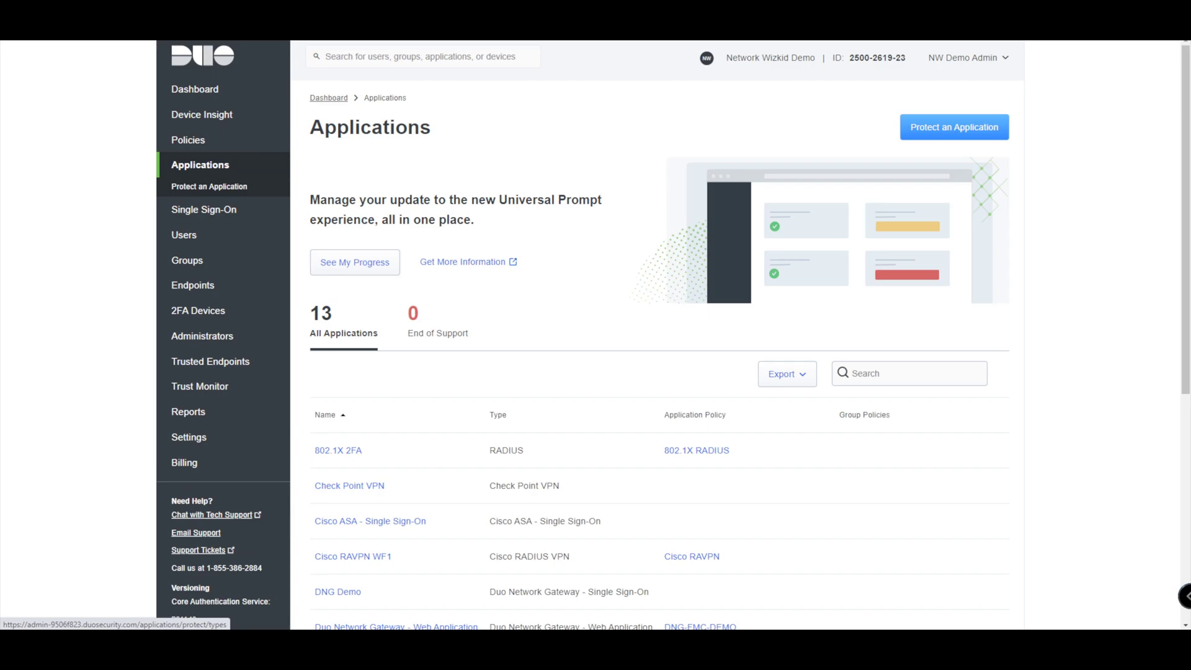
click(954, 128)
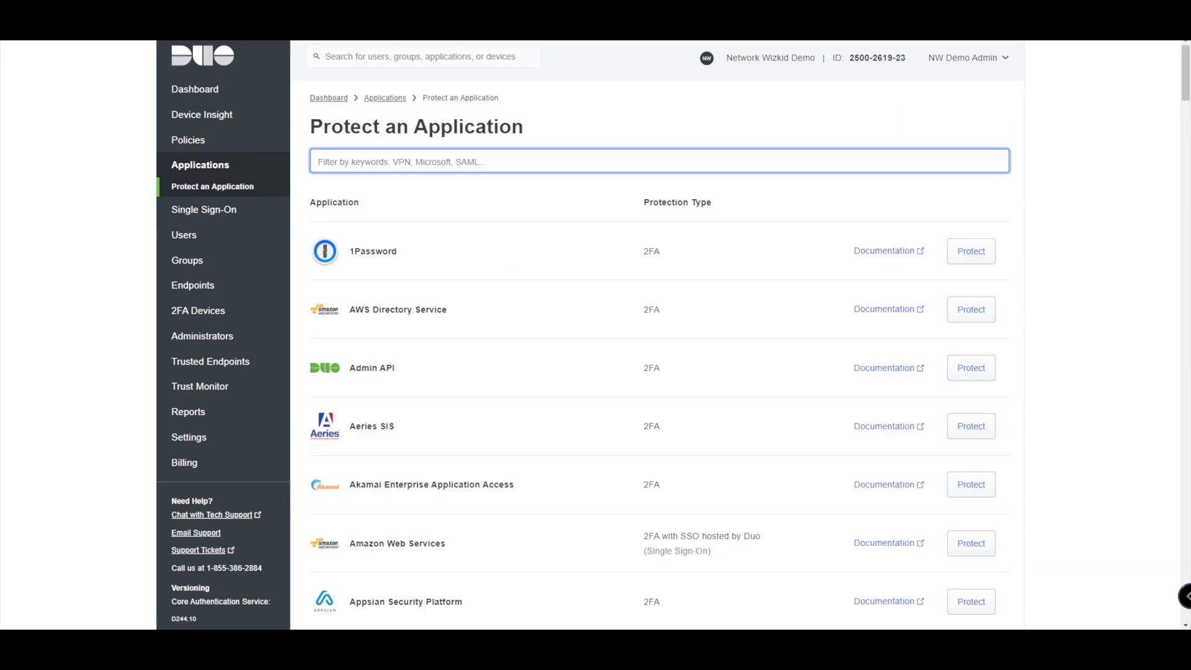
text(ssh)
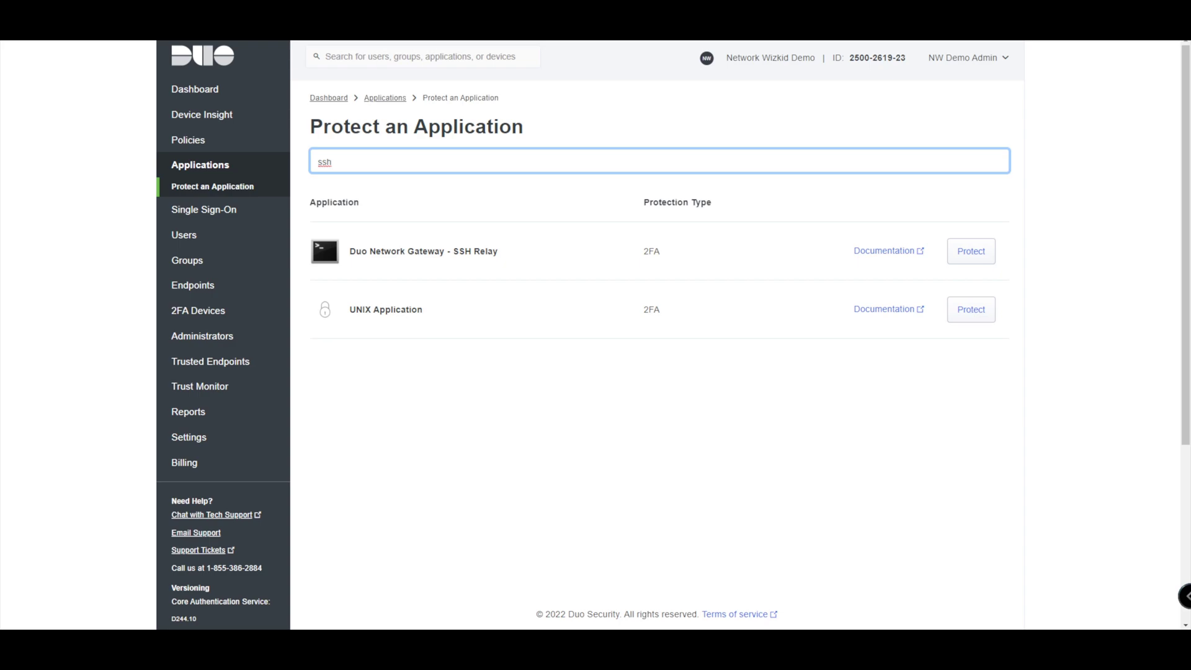
click(971, 251)
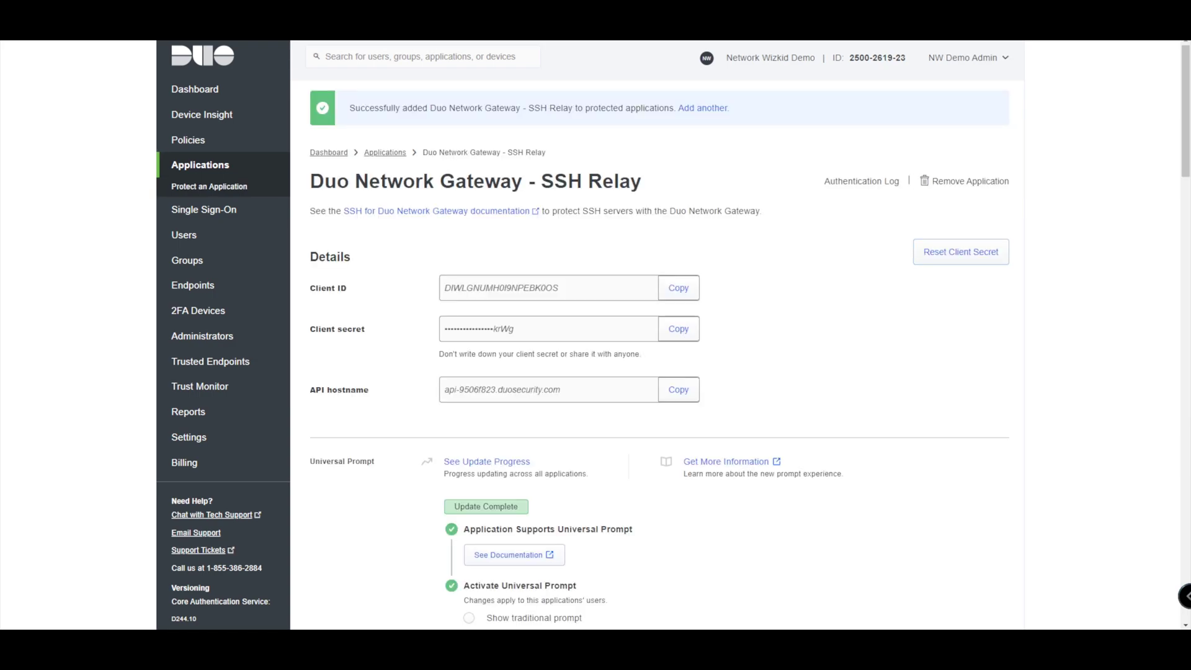
- Review the new application's details, Universal Prompt status and inherited Global Policy settings
scroll(667, 335, down, 1)
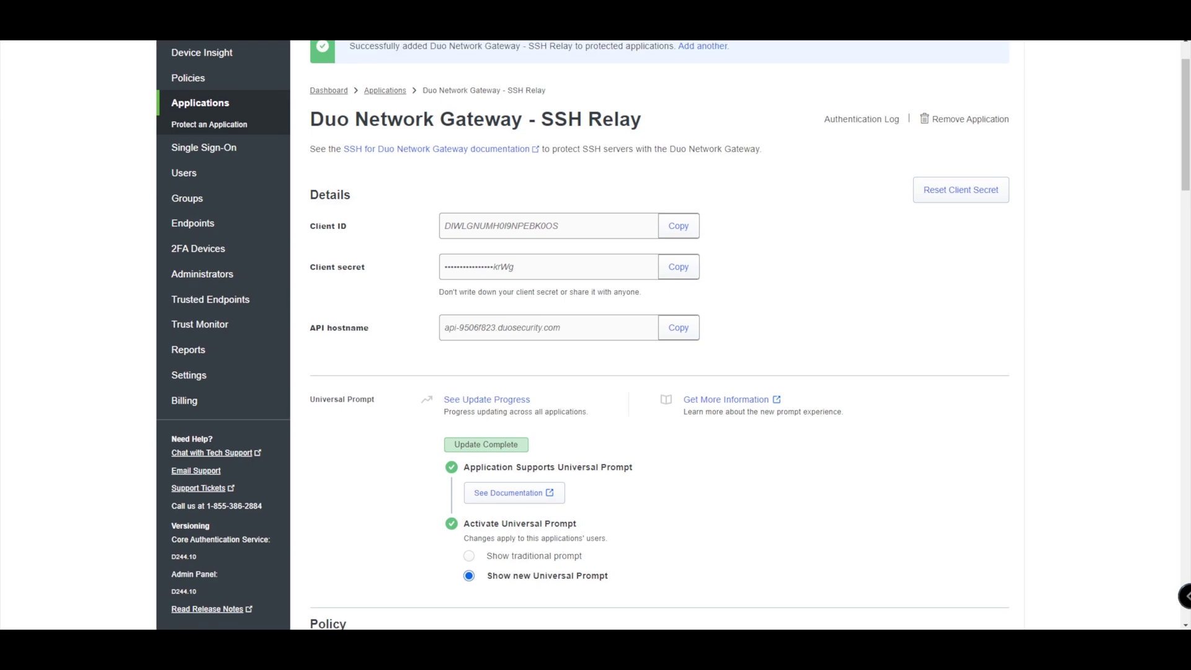
scroll(667, 335, down, 4)
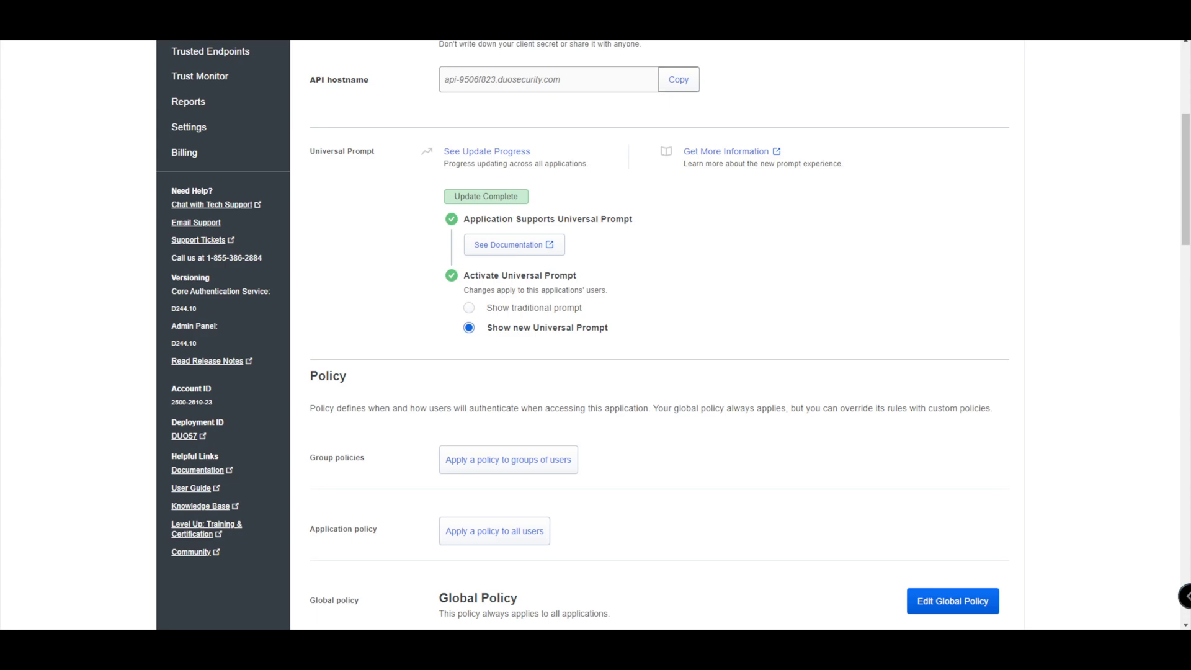
scroll(674, 330, down, 1)
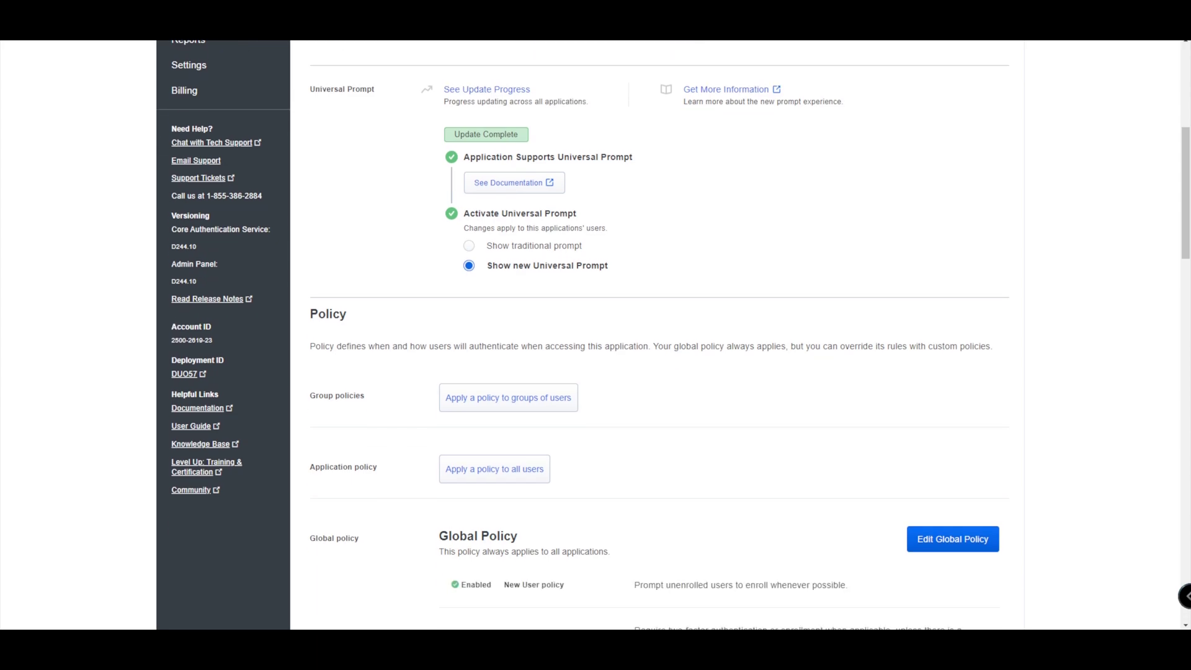
scroll(674, 331, down, 3)
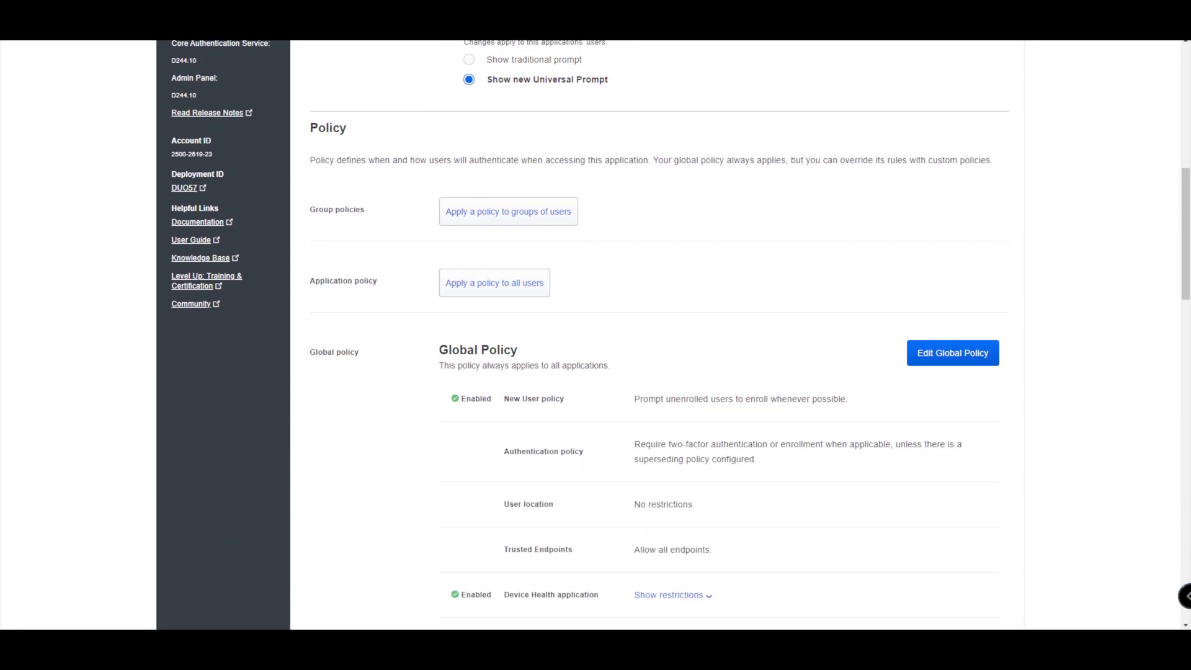
scroll(674, 330, down, 2)
scroll(674, 330, up, 1)
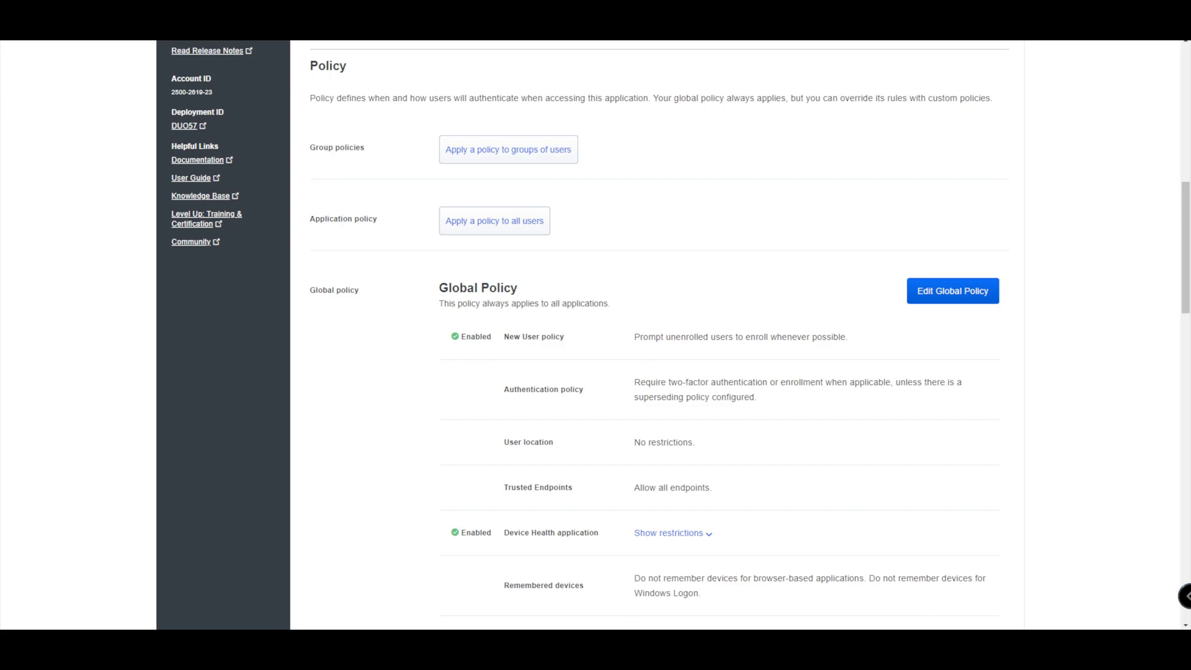
- Create an 'SSH DNG Demo' policy for all users with New User and Authentication policy rules
click(494, 221)
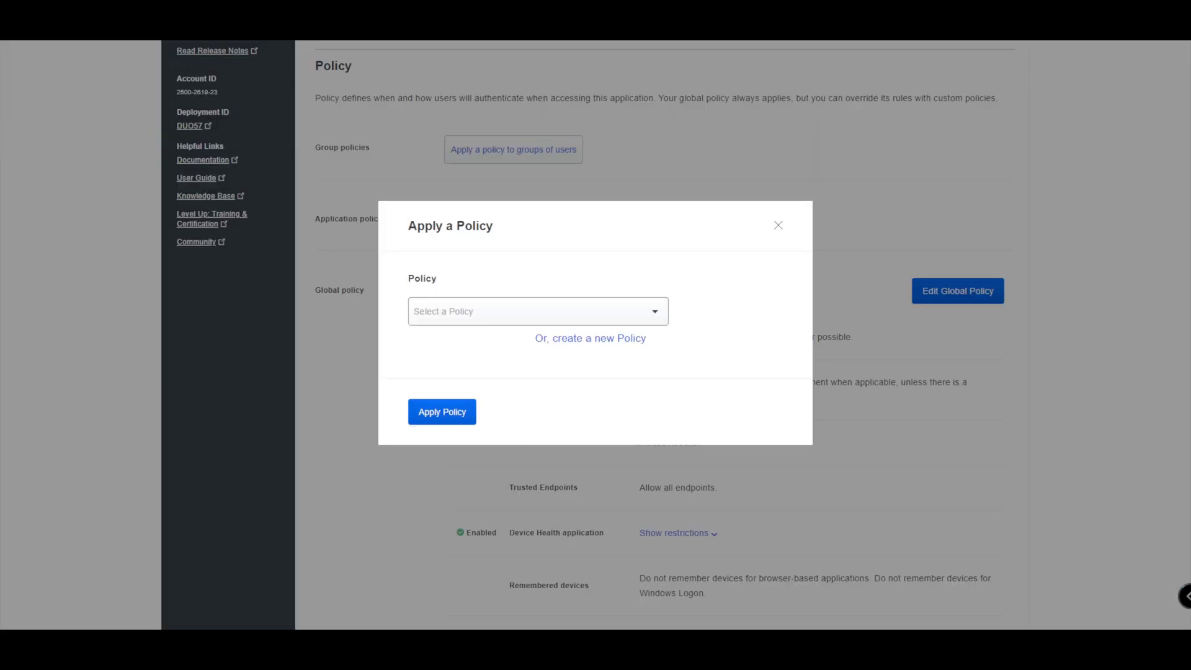
click(591, 339)
click(353, 182)
text(SSH)
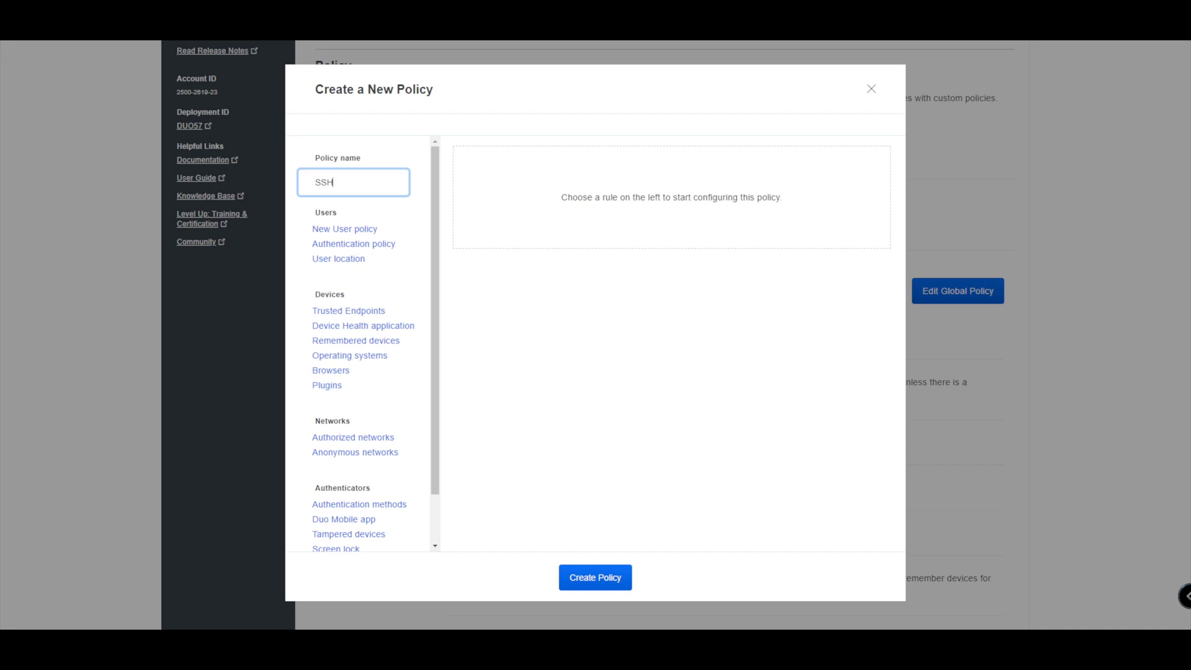
text( DNG Demo)
click(344, 229)
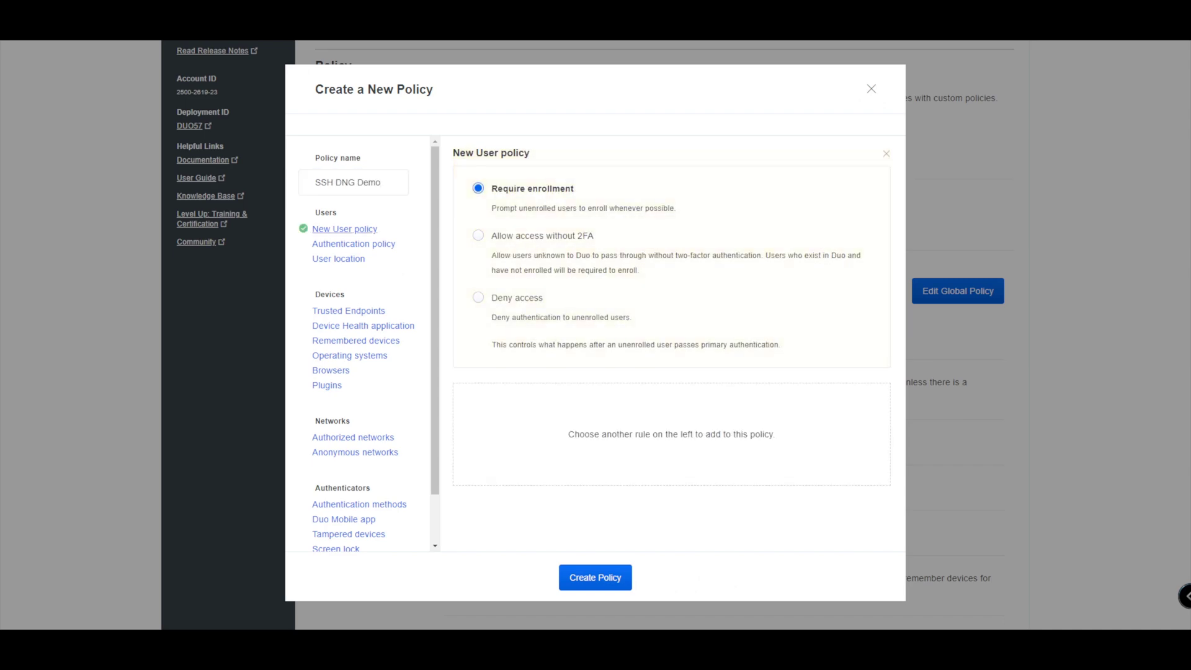
click(354, 244)
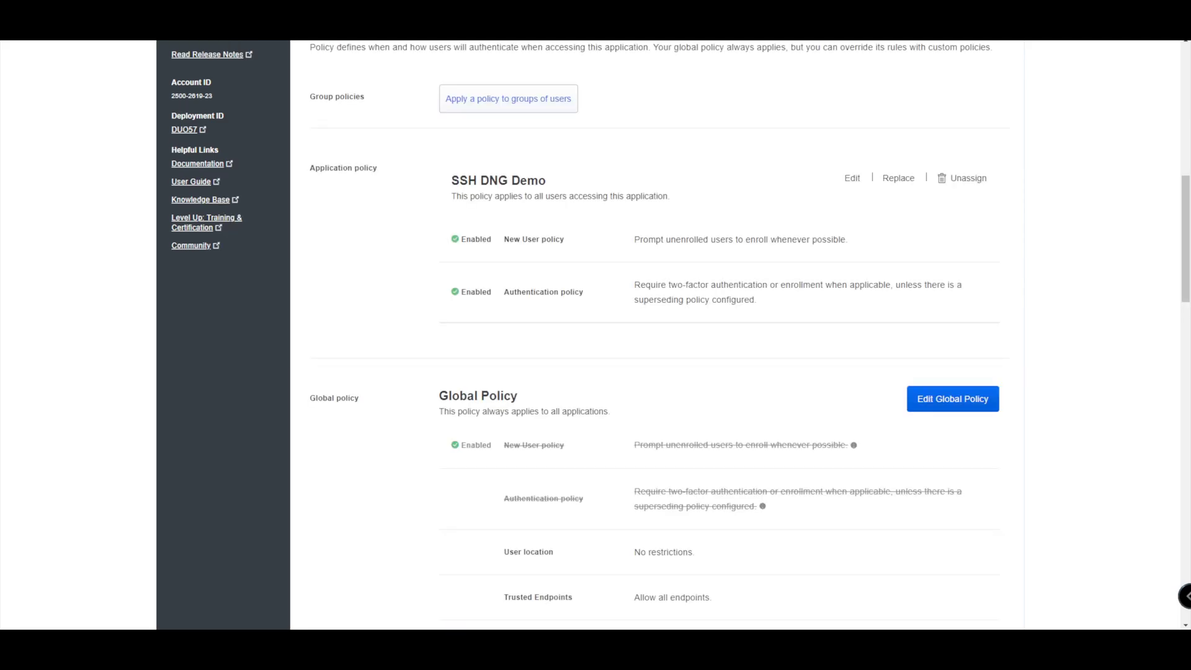
- Change the application's Name setting to 'DNG Demo SSH' and save the settings
scroll(658, 331, down, 14)
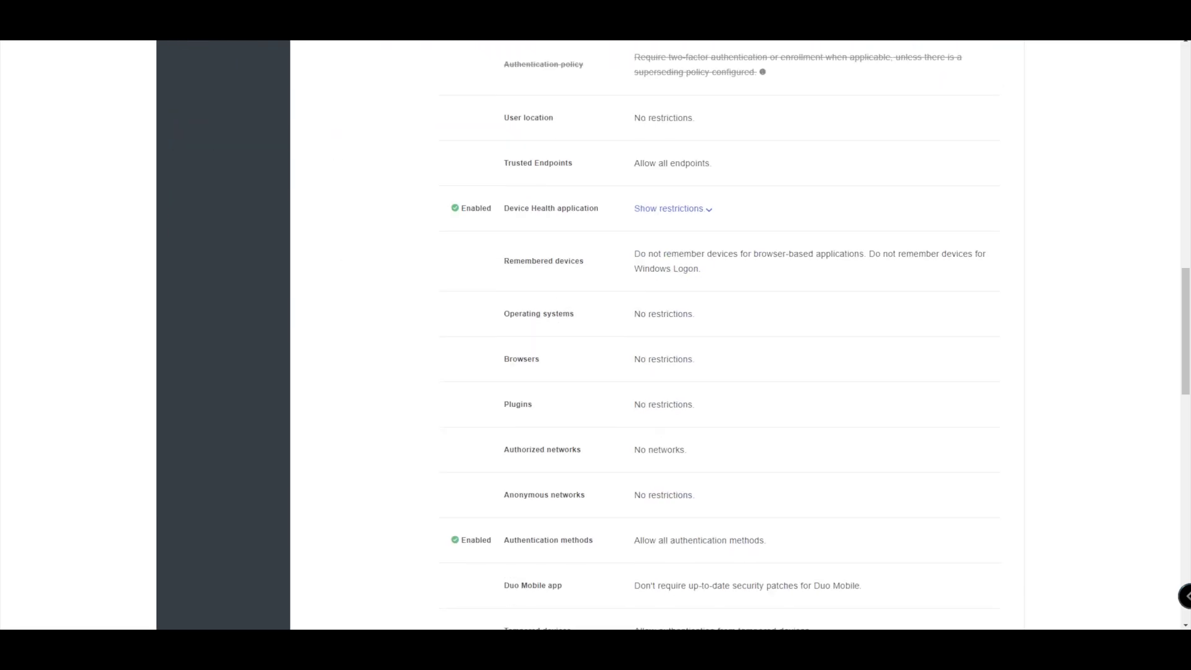
scroll(657, 331, down, 2)
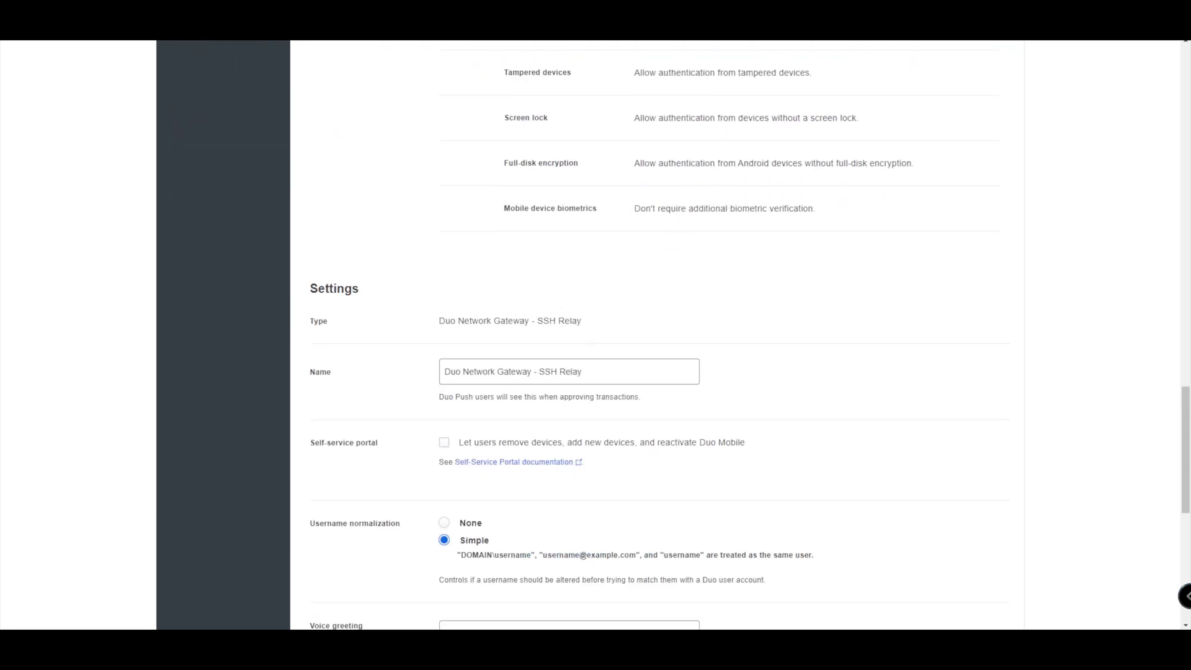
scroll(657, 331, down, 2)
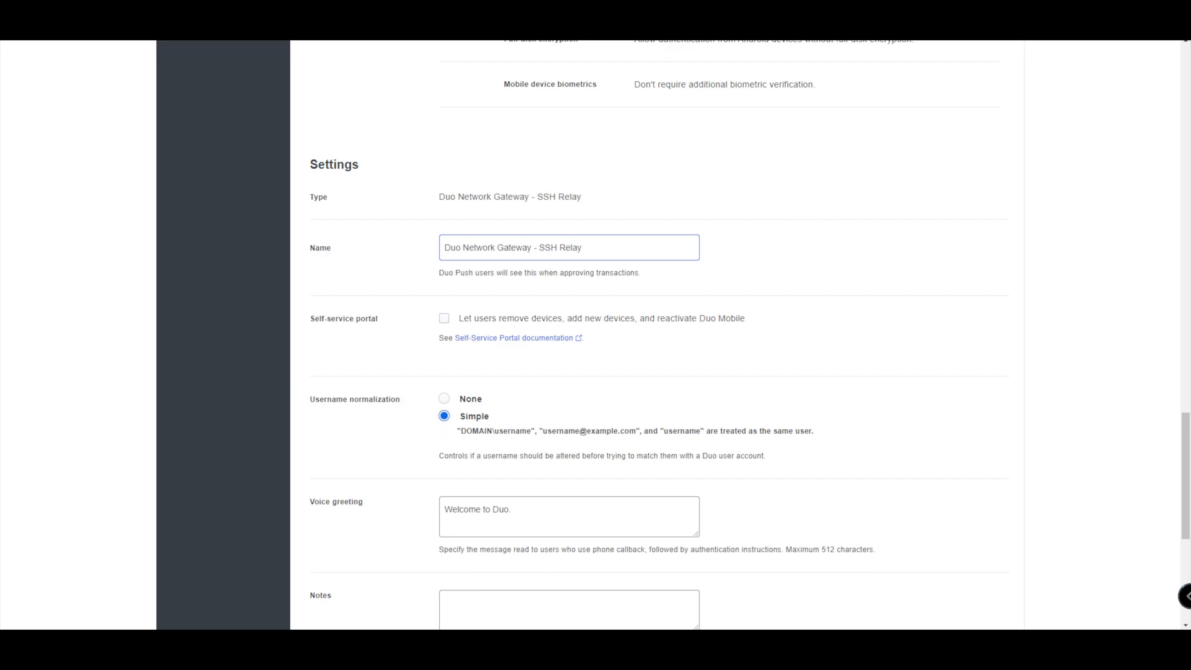
drag(583, 248, 445, 248)
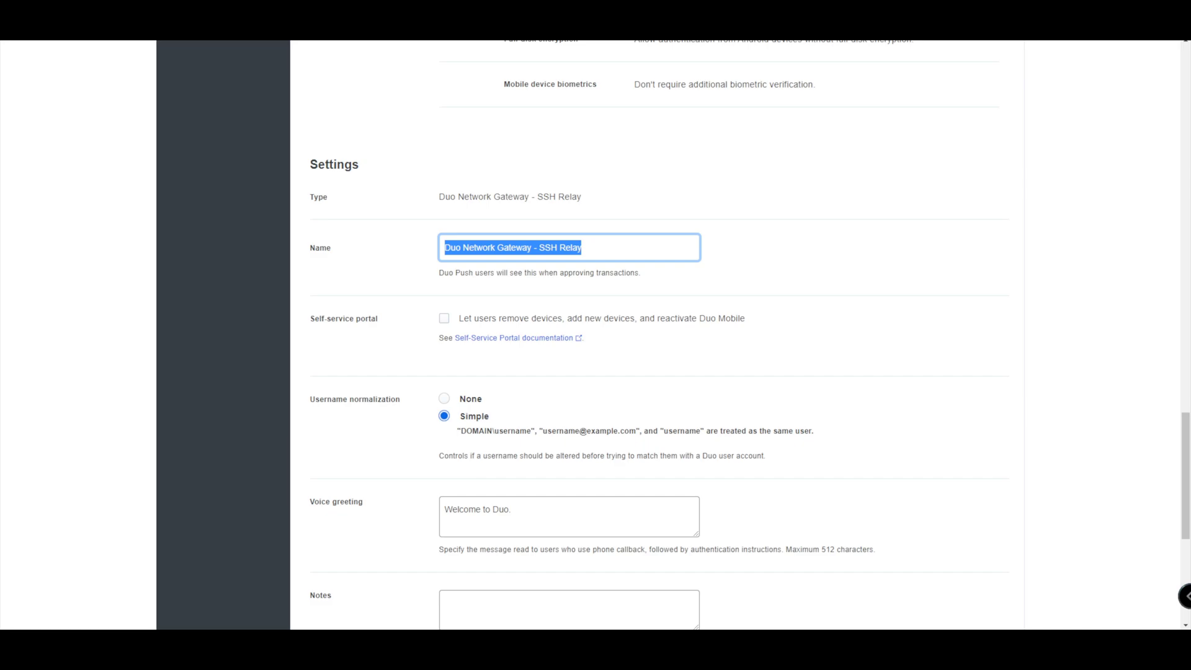
text(DNG DE)
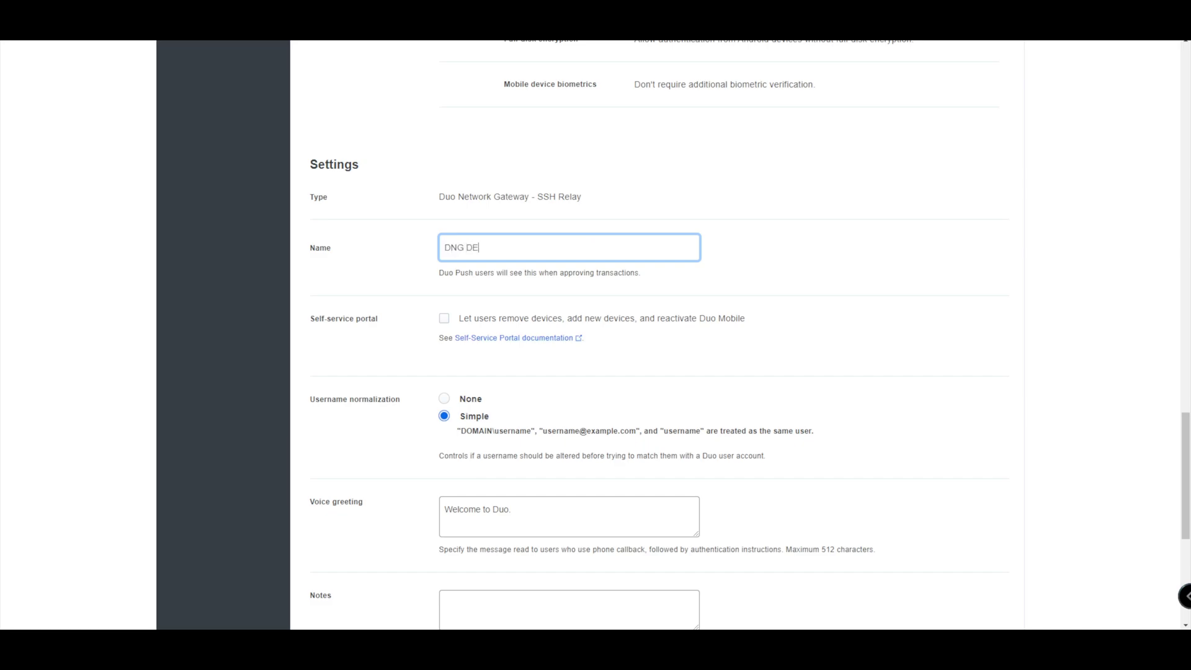
key(BackSpace)
text(emo SSH)
scroll(662, 335, down, 2)
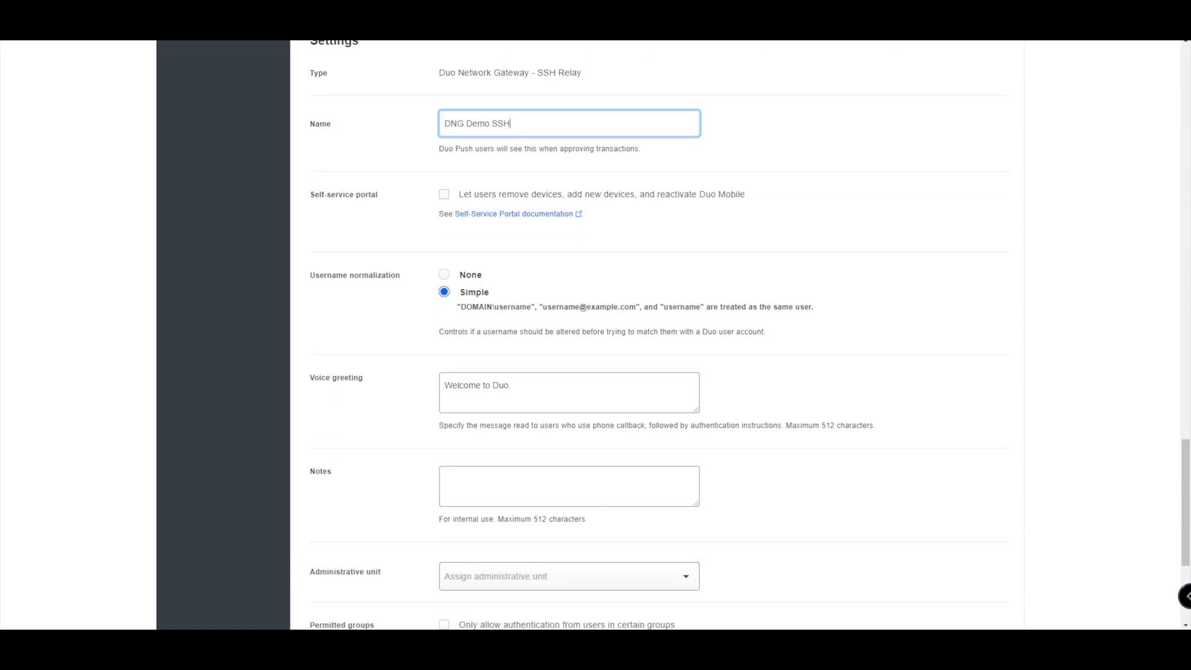
scroll(662, 335, down, 1)
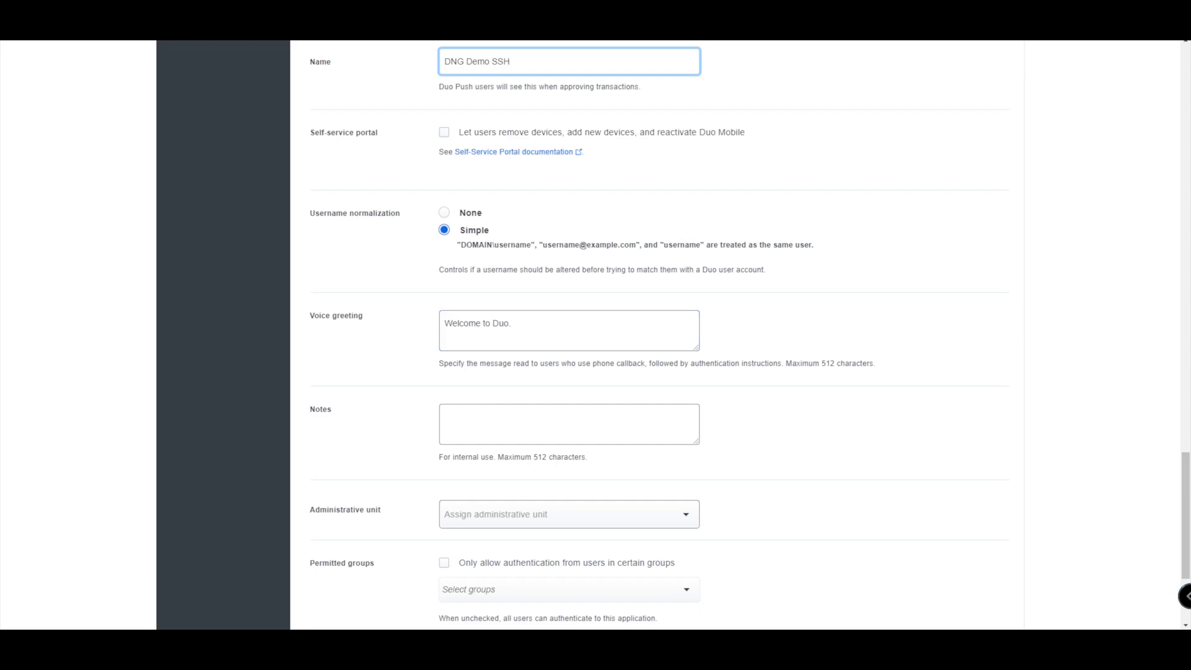
scroll(658, 336, down, 3)
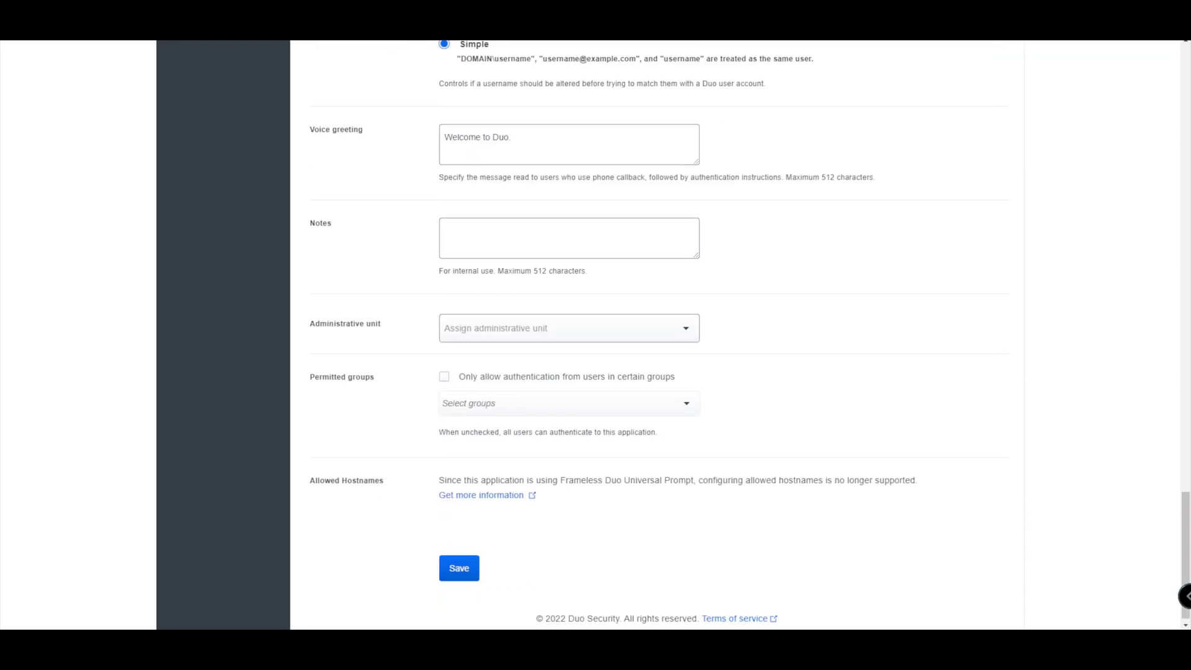
scroll(613, 332, down, 1)
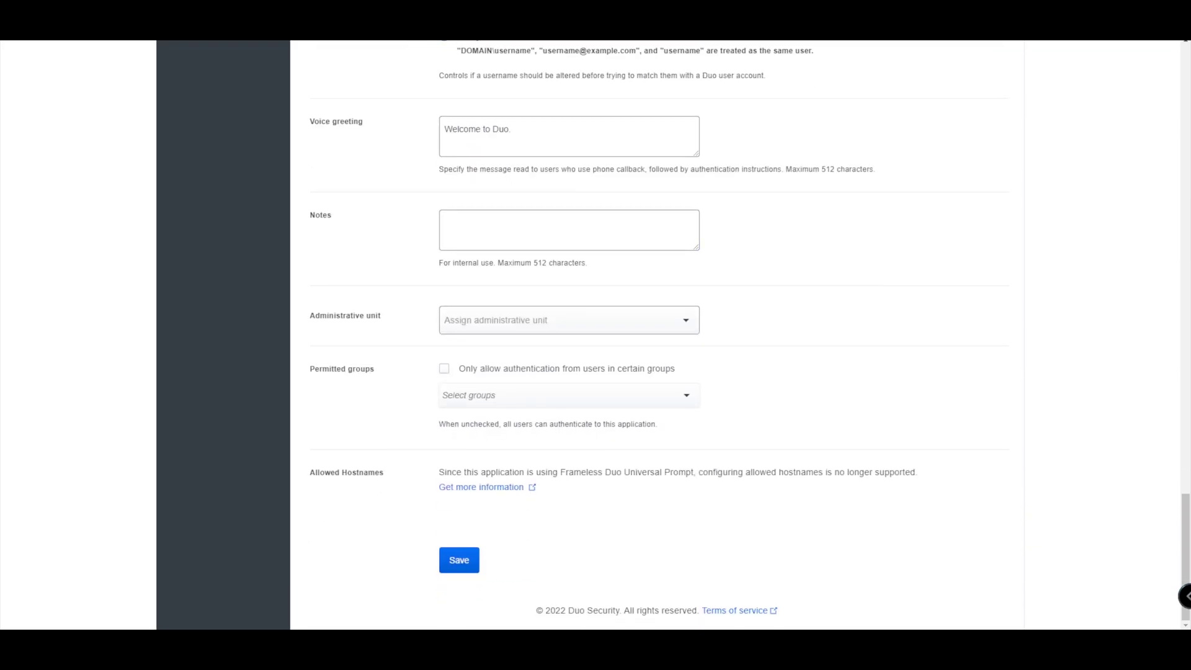
click(459, 561)
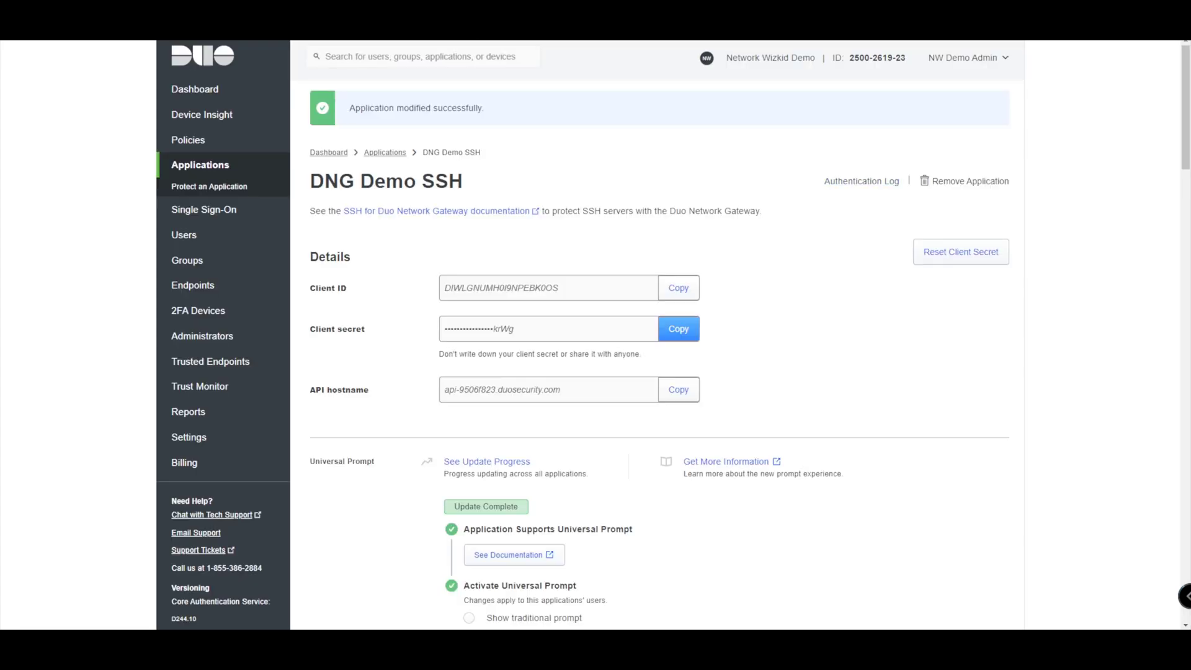
- Read the 'Protect SSH Relays in Duo Network Gateway' section of the documentation
scroll(679, 329, down, 2)
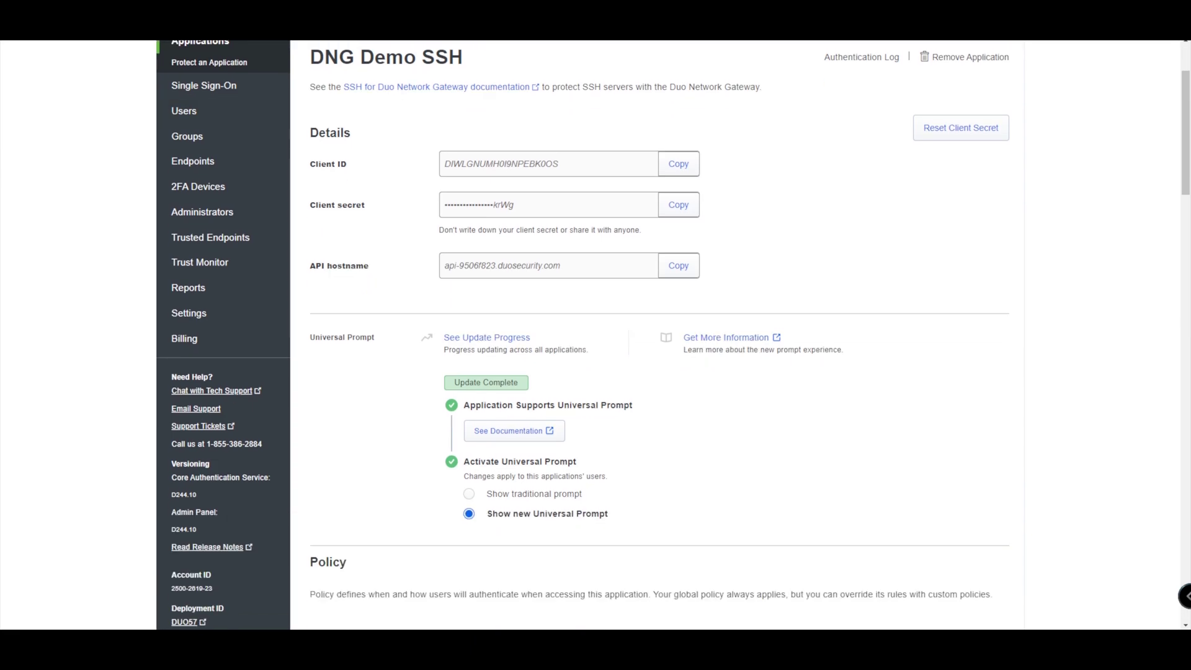
scroll(676, 358, down, 3)
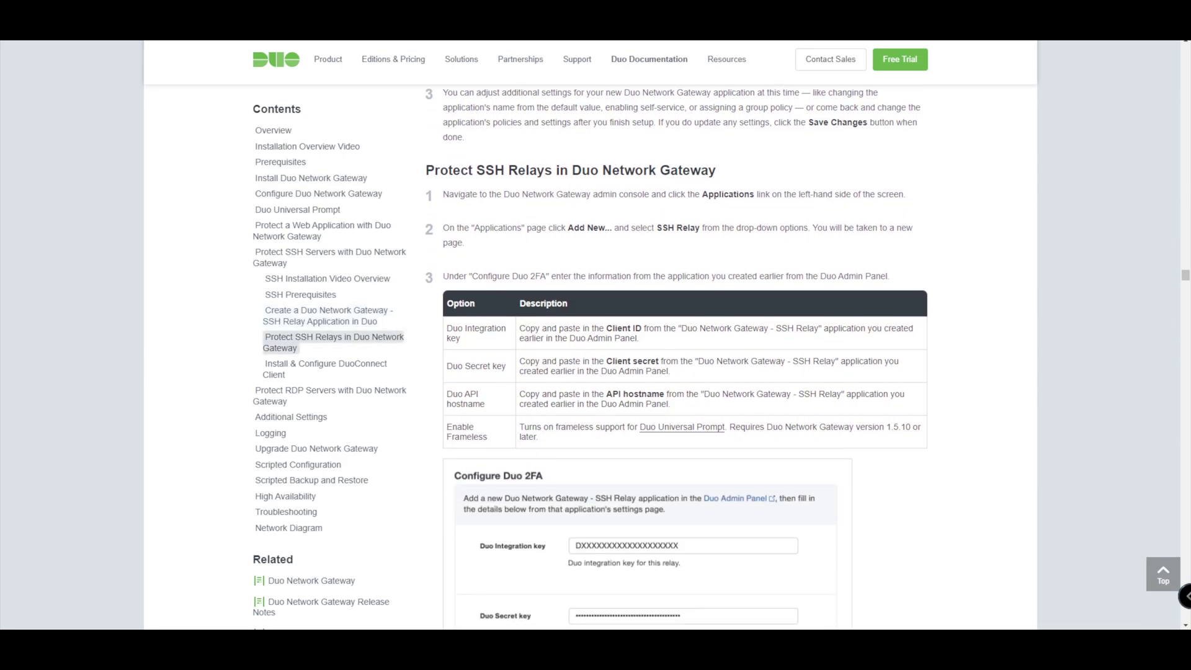
scroll(677, 357, up, 3)
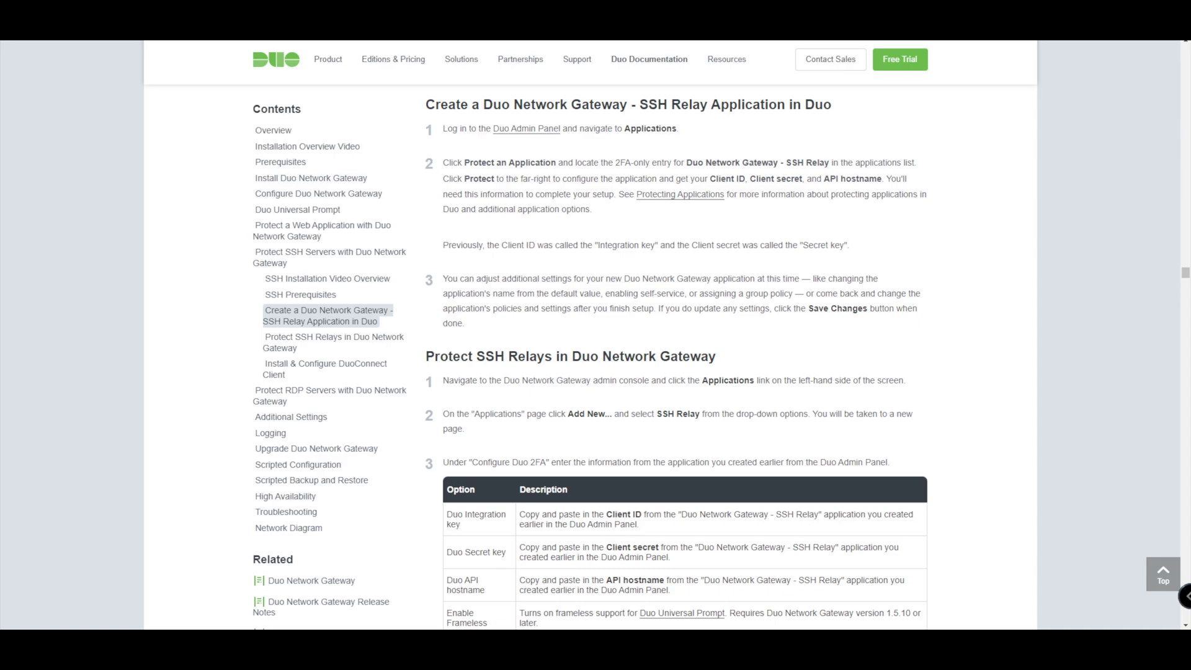
scroll(676, 365, down, 1)
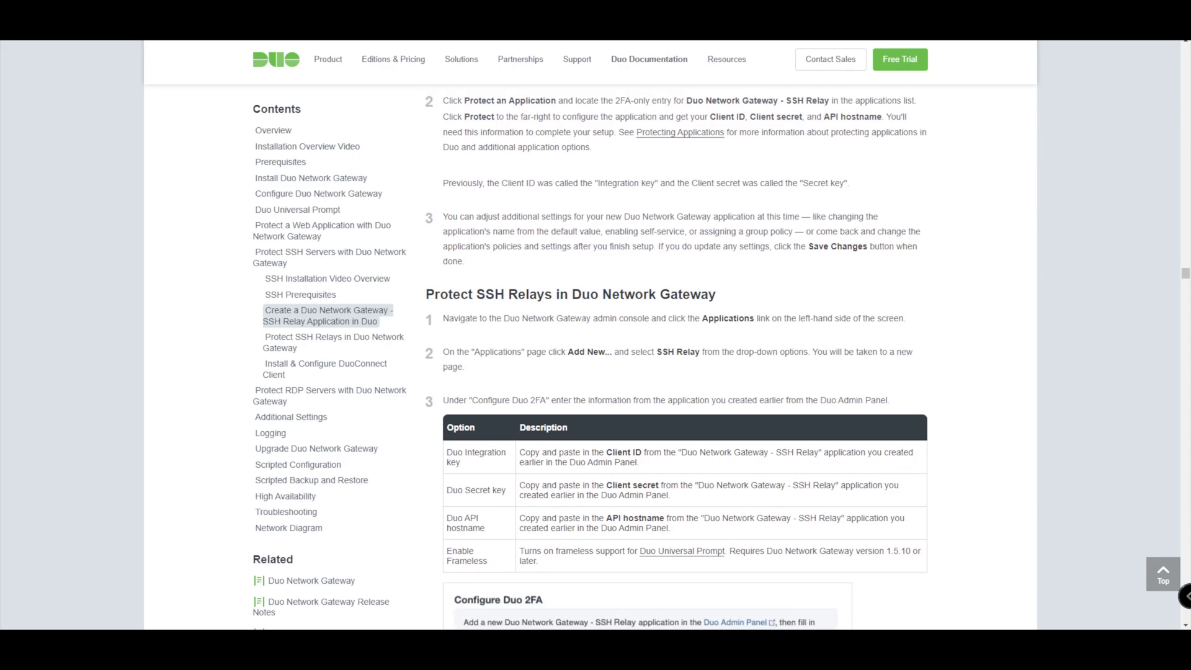
scroll(676, 359, down, 1)
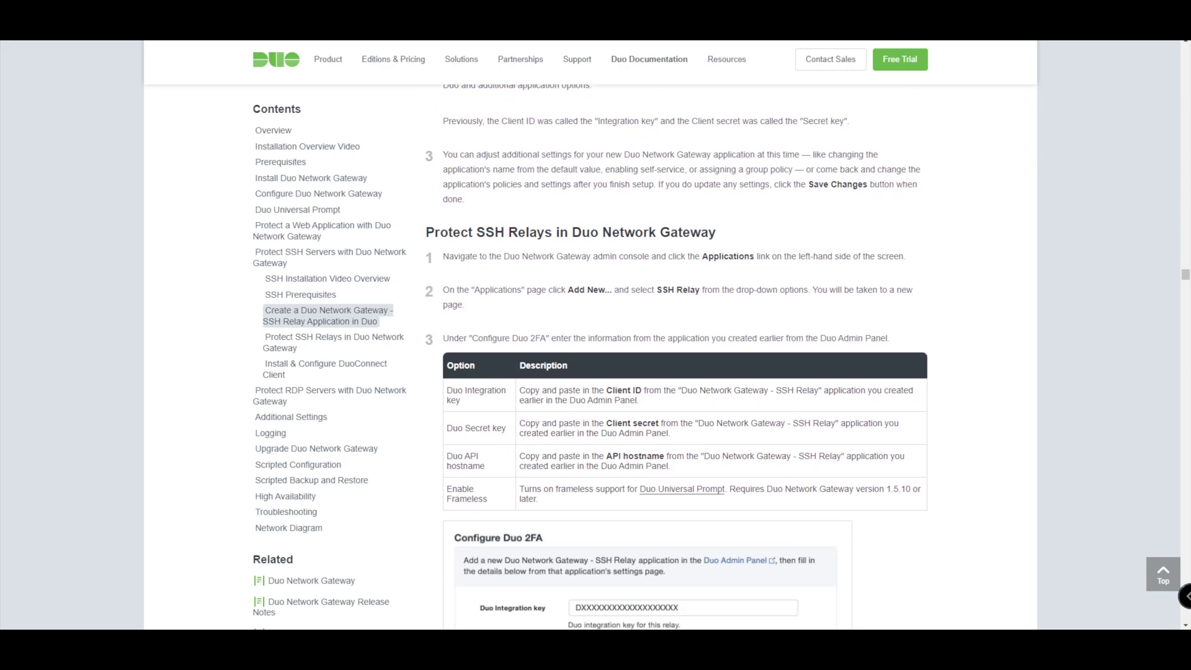
scroll(677, 358, up, 3)
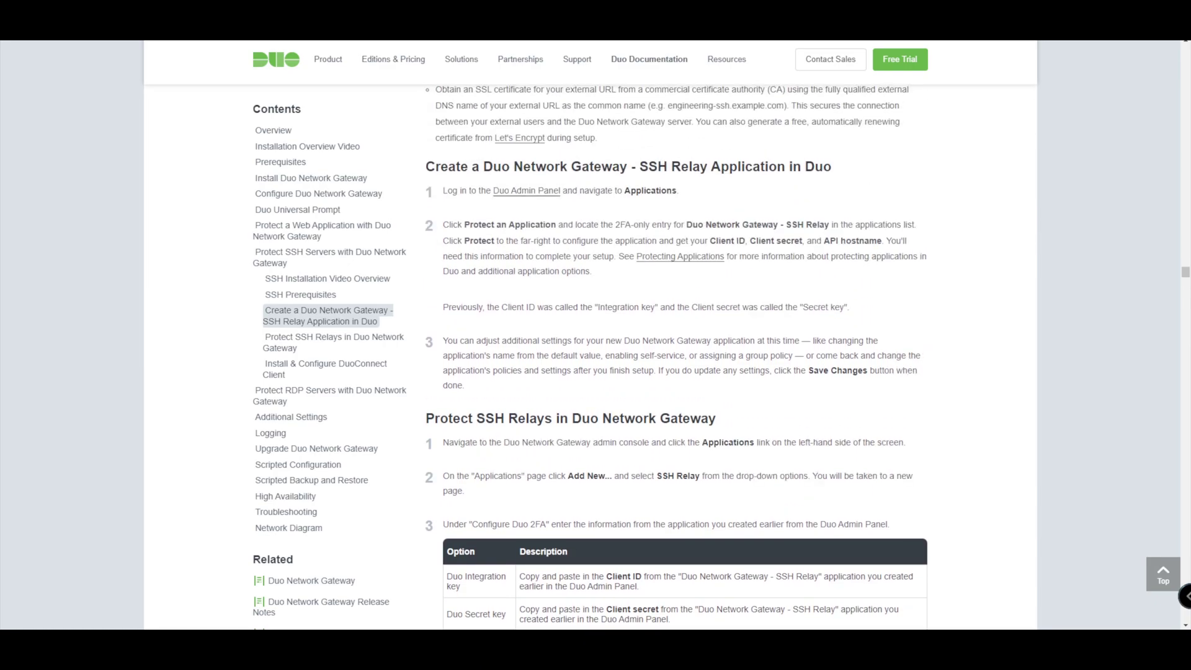
scroll(676, 359, down, 3)
scroll(676, 358, down, 2)
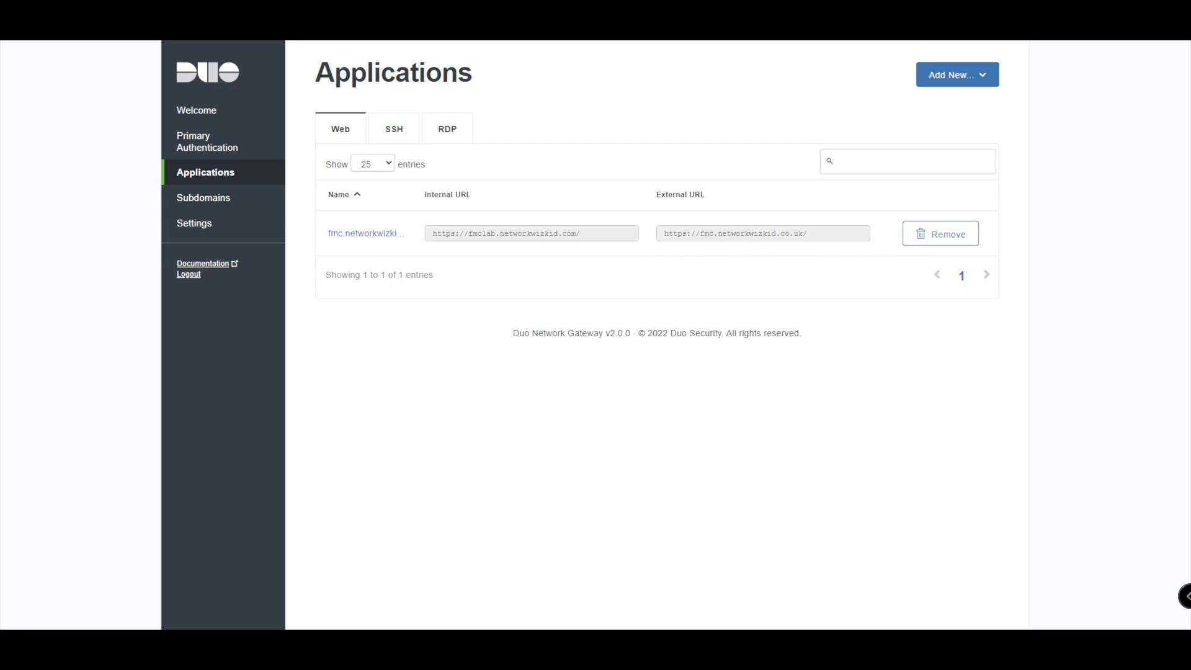
- Open the Add SSH Relay form from the SSH tab of the gateway's Applications page
click(394, 129)
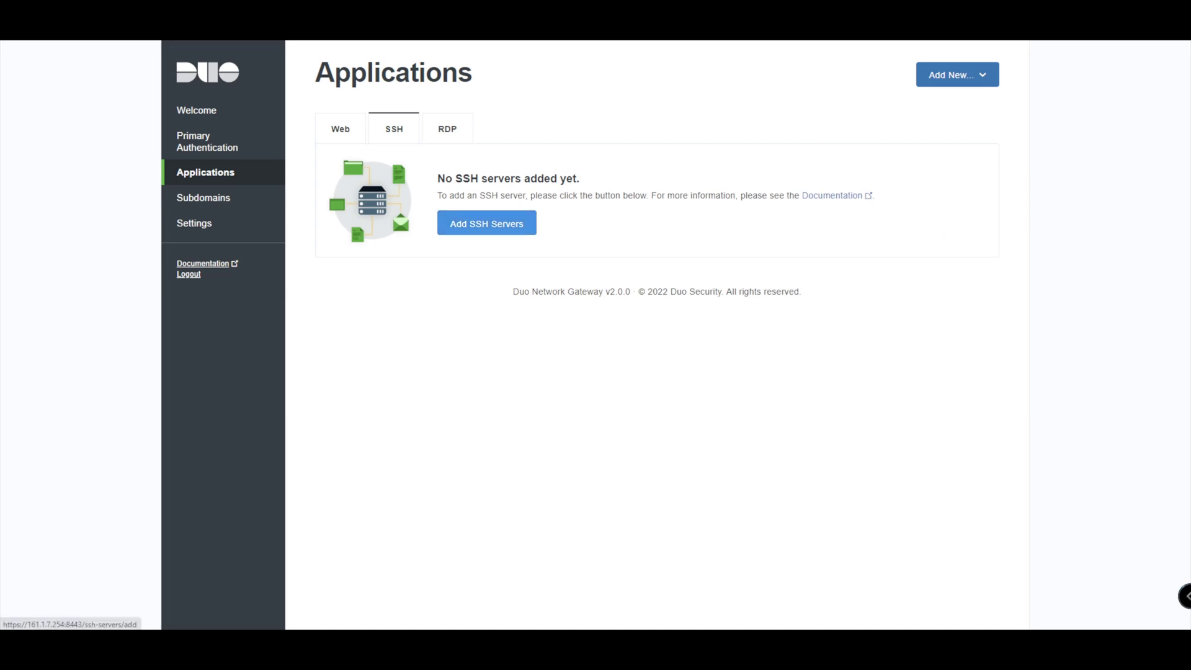
click(487, 223)
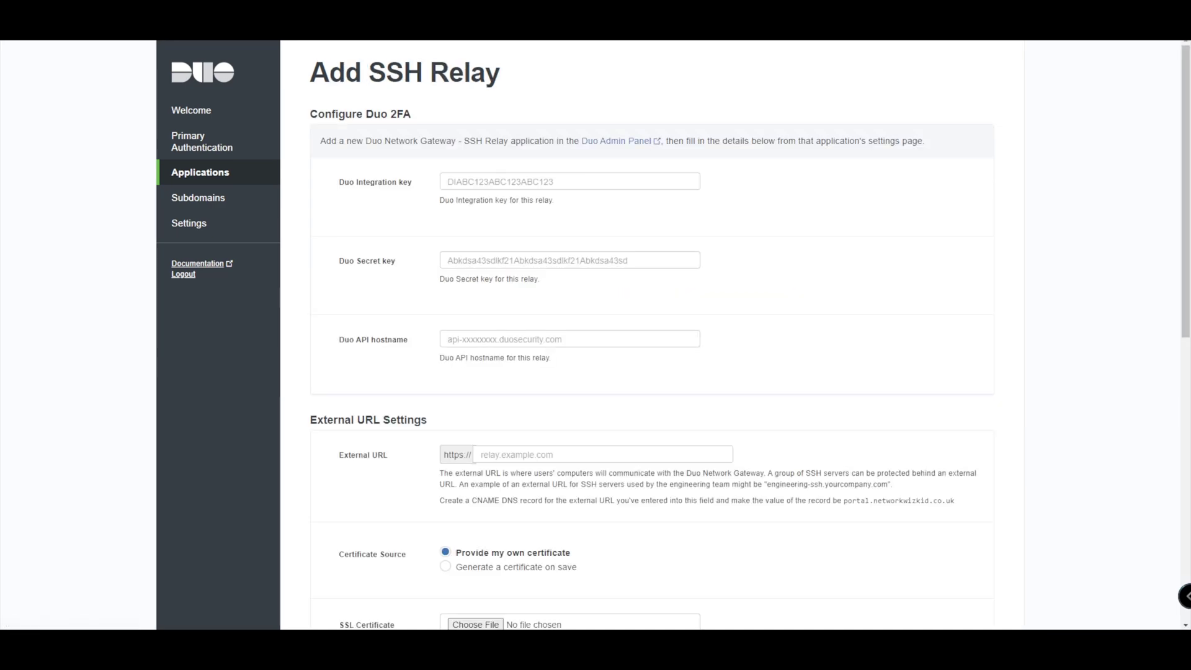
- Paste the DNG Demo SSH client ID, client secret and API hostname into the matching relay fields
scroll(487, 224, down, 1)
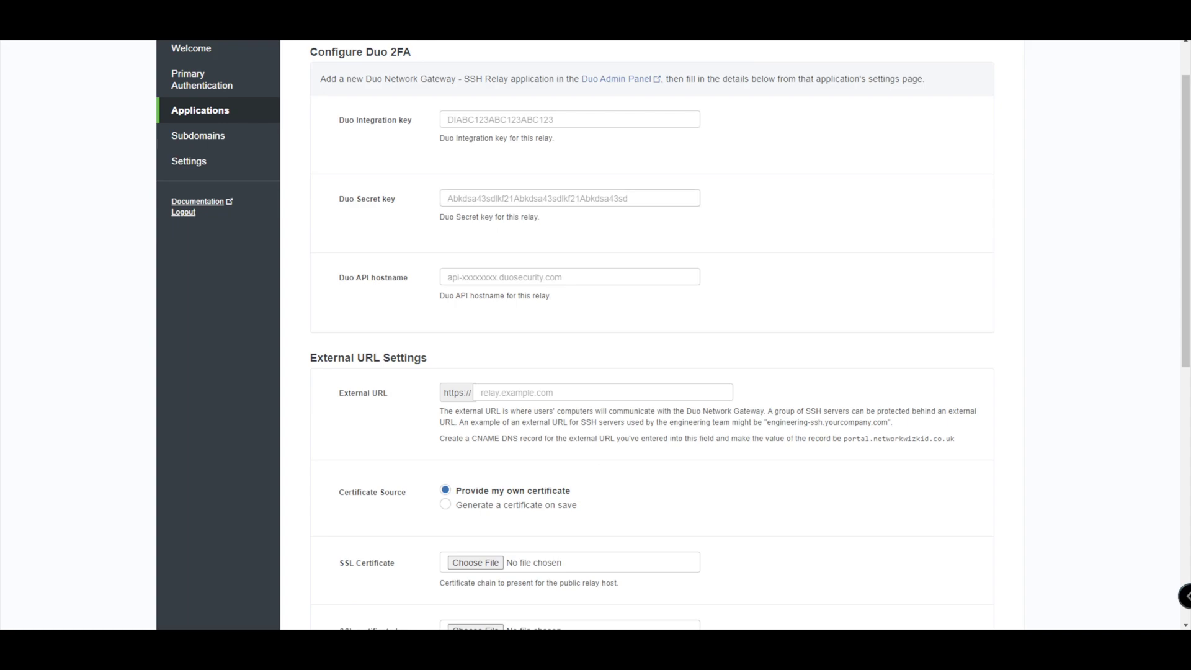
scroll(595, 336, up, 1)
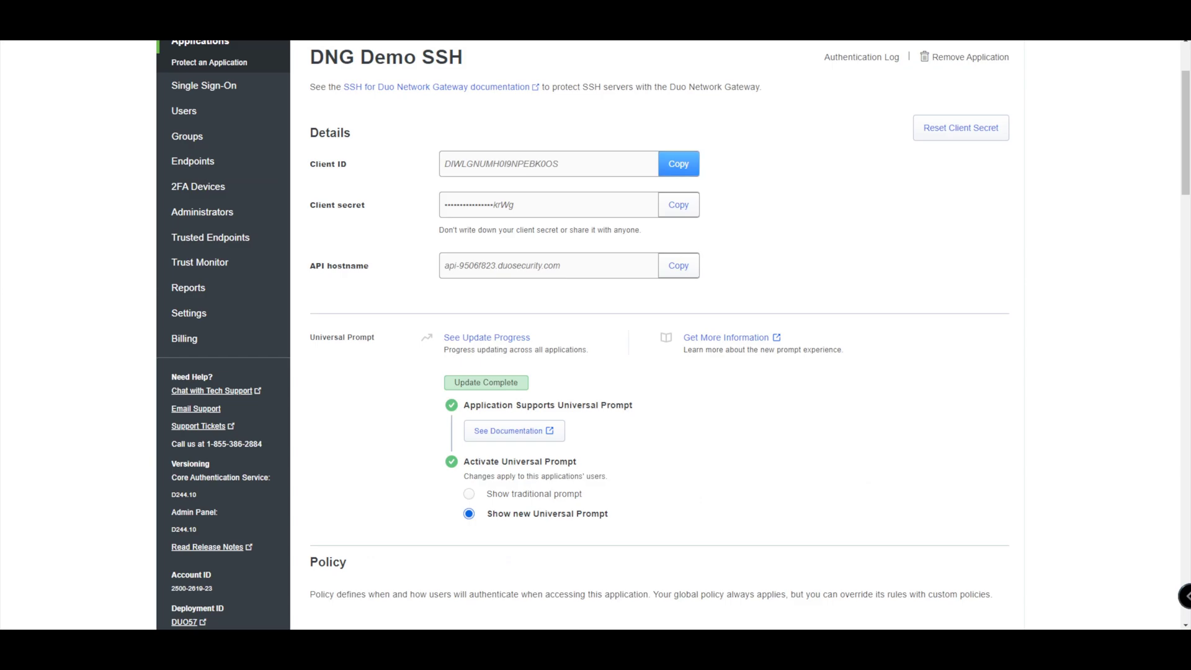
click(666, 164)
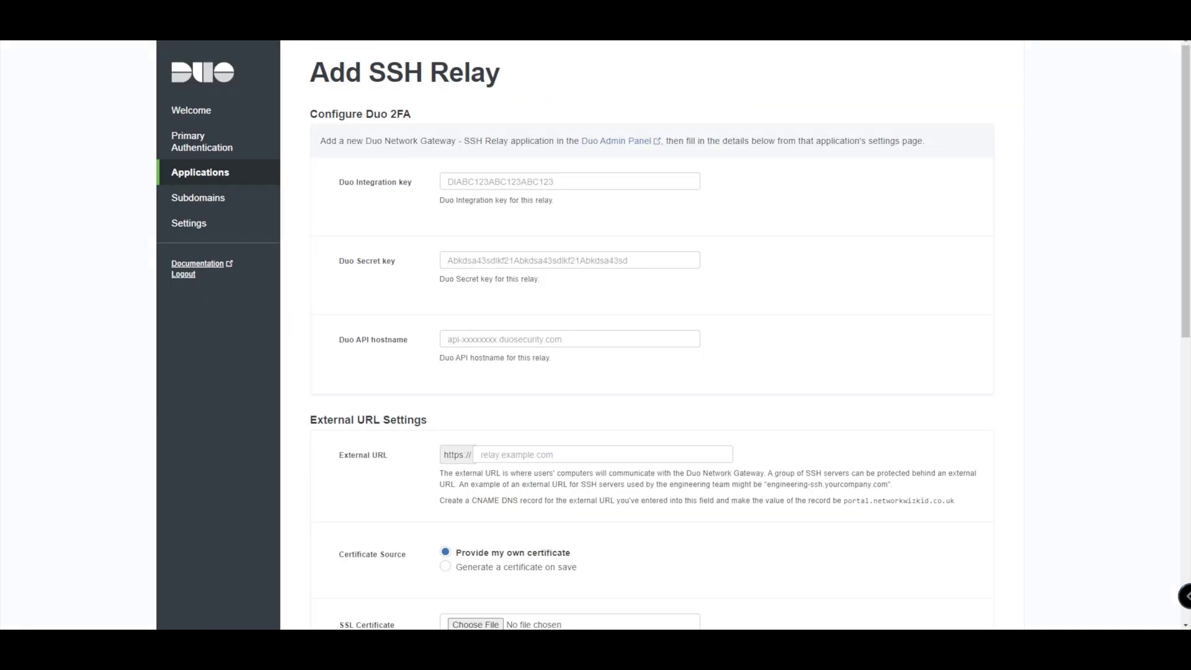
click(570, 182)
key(ctrl+v)
click(570, 260)
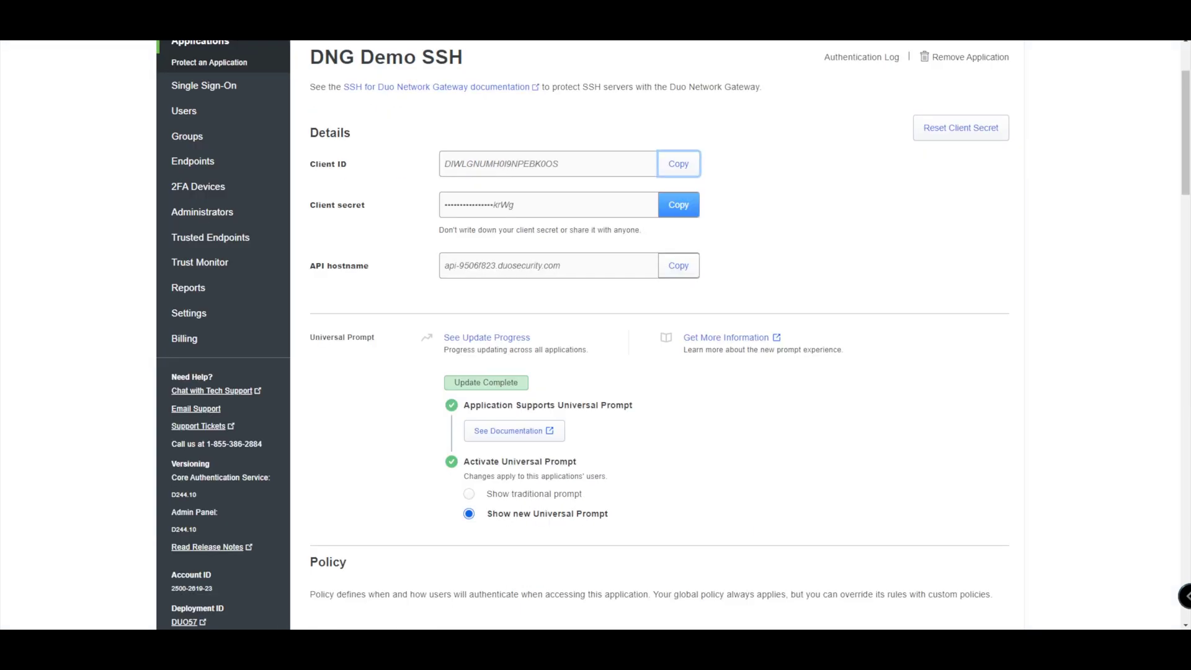
click(678, 205)
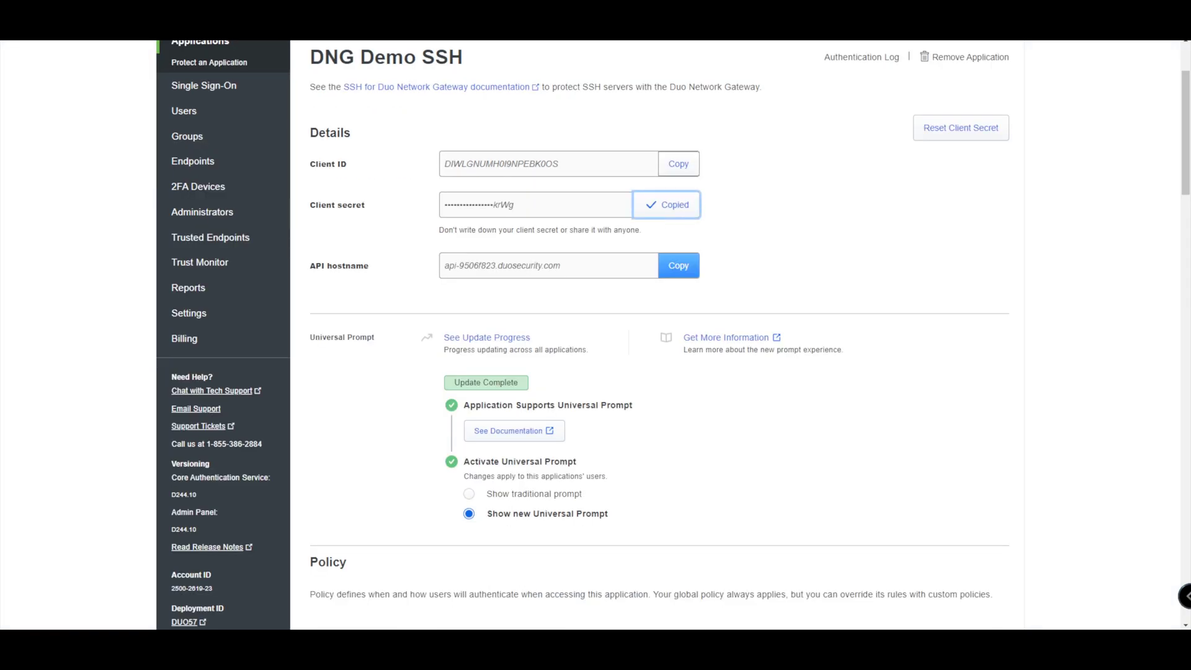
click(678, 265)
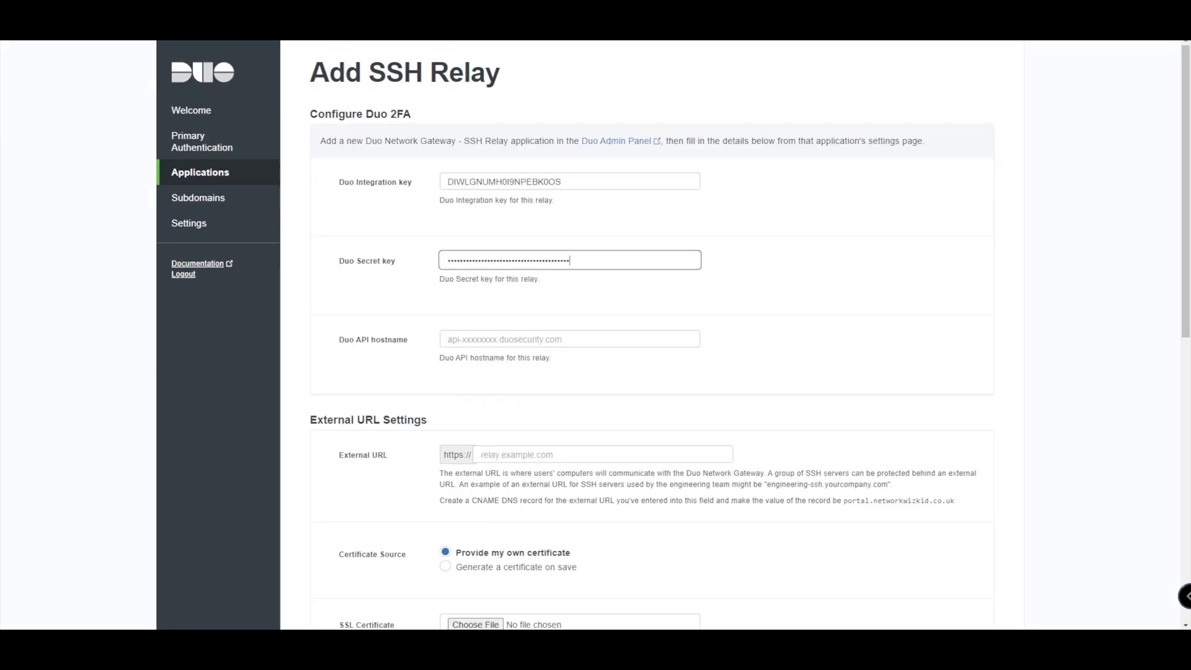
click(569, 339)
key(ctrl+v)
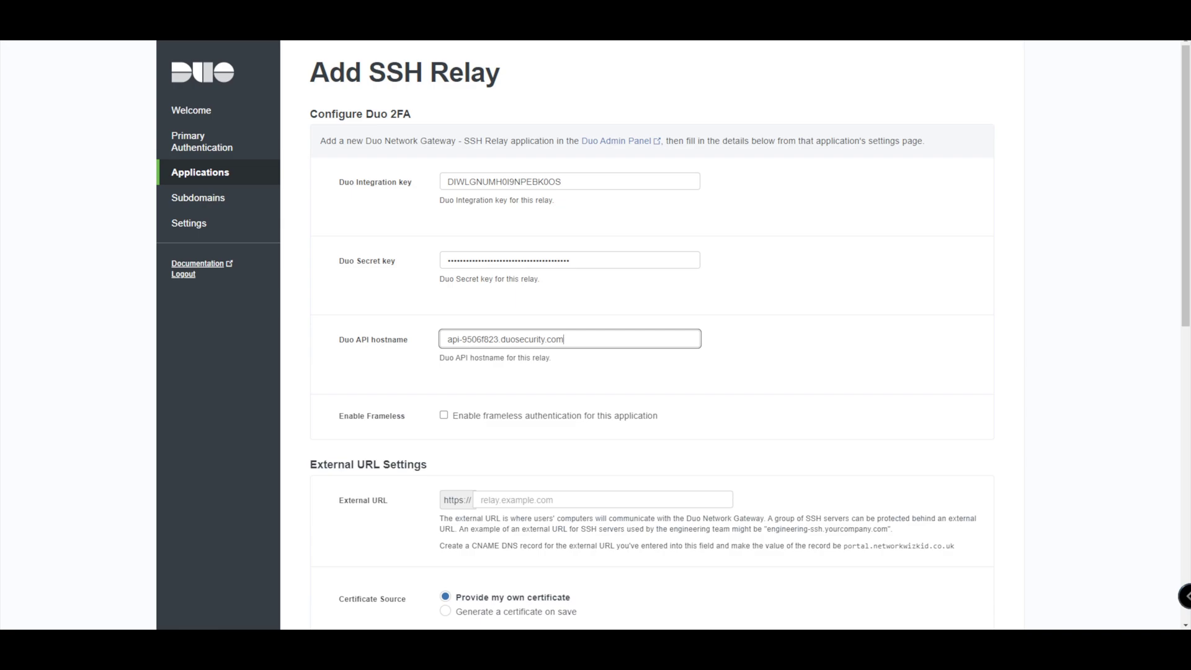
scroll(674, 335, down, 3)
scroll(674, 335, up, 2)
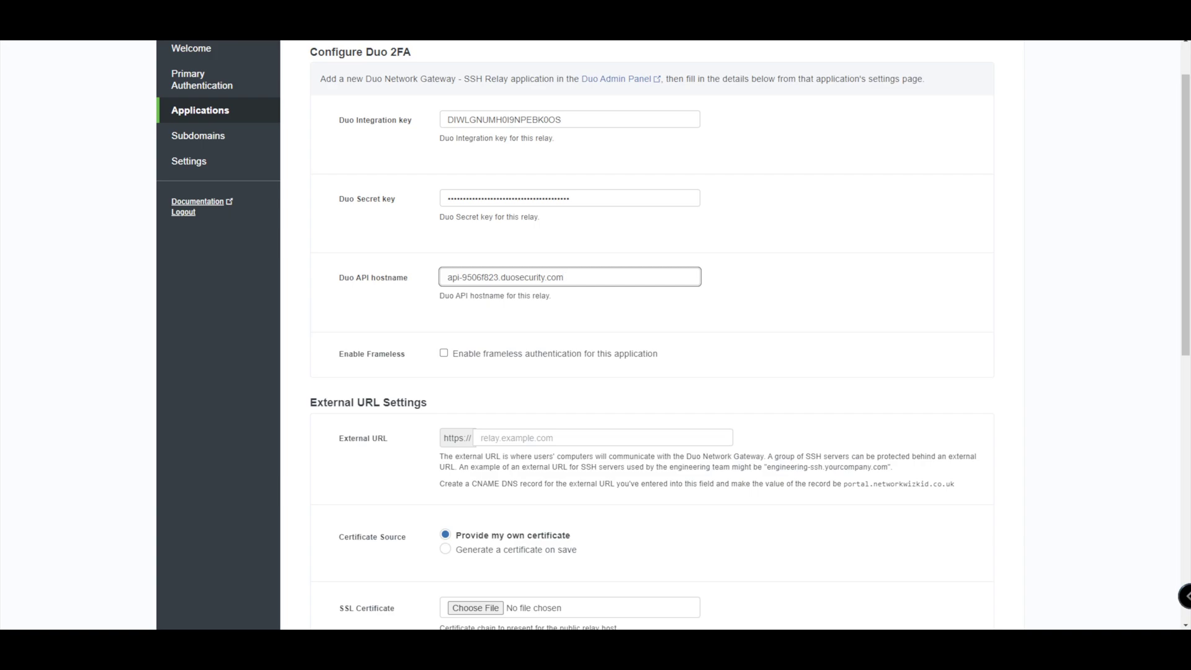
scroll(674, 335, down, 1)
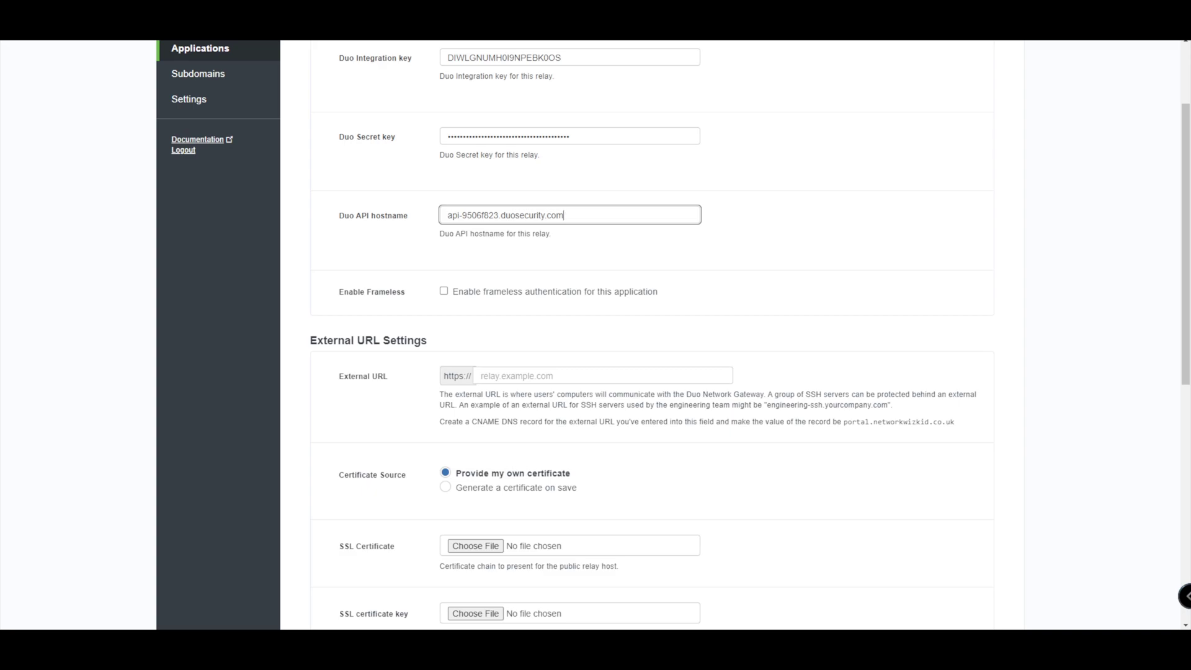
scroll(667, 335, down, 2)
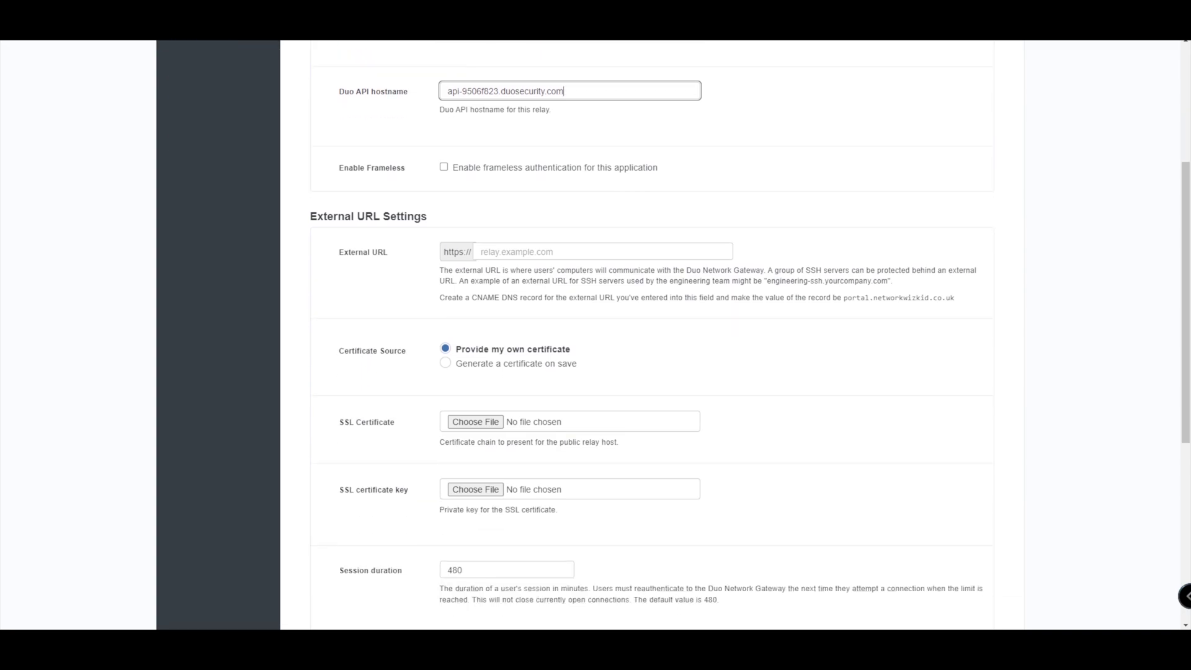
scroll(667, 336, down, 2)
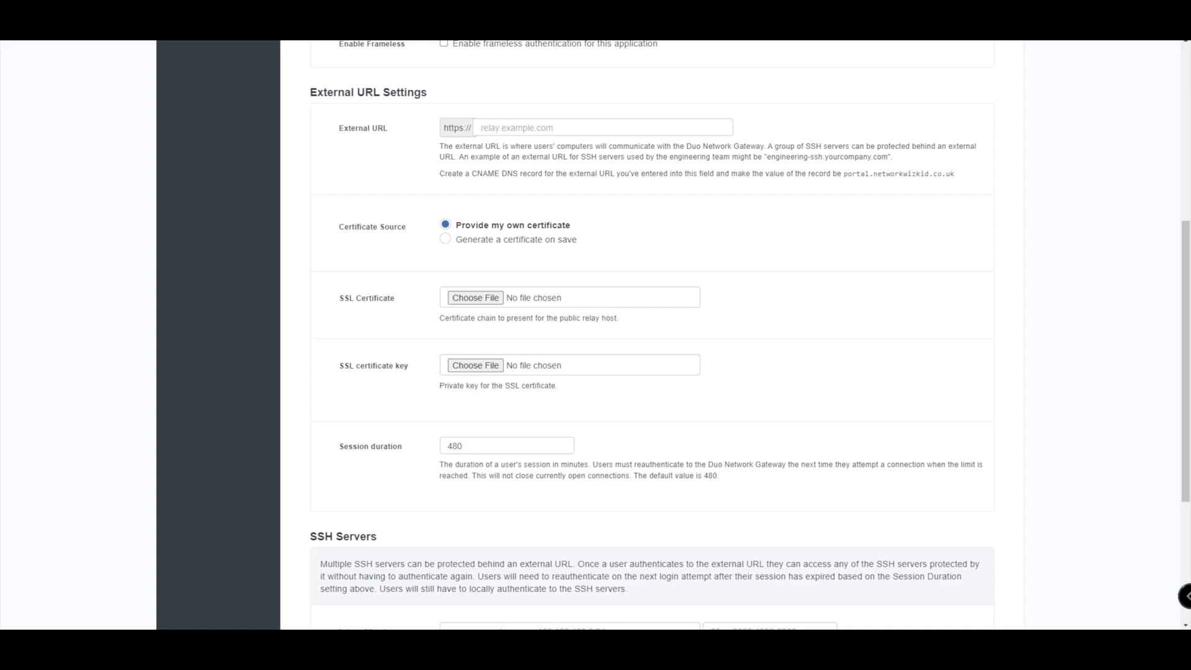
click(601, 127)
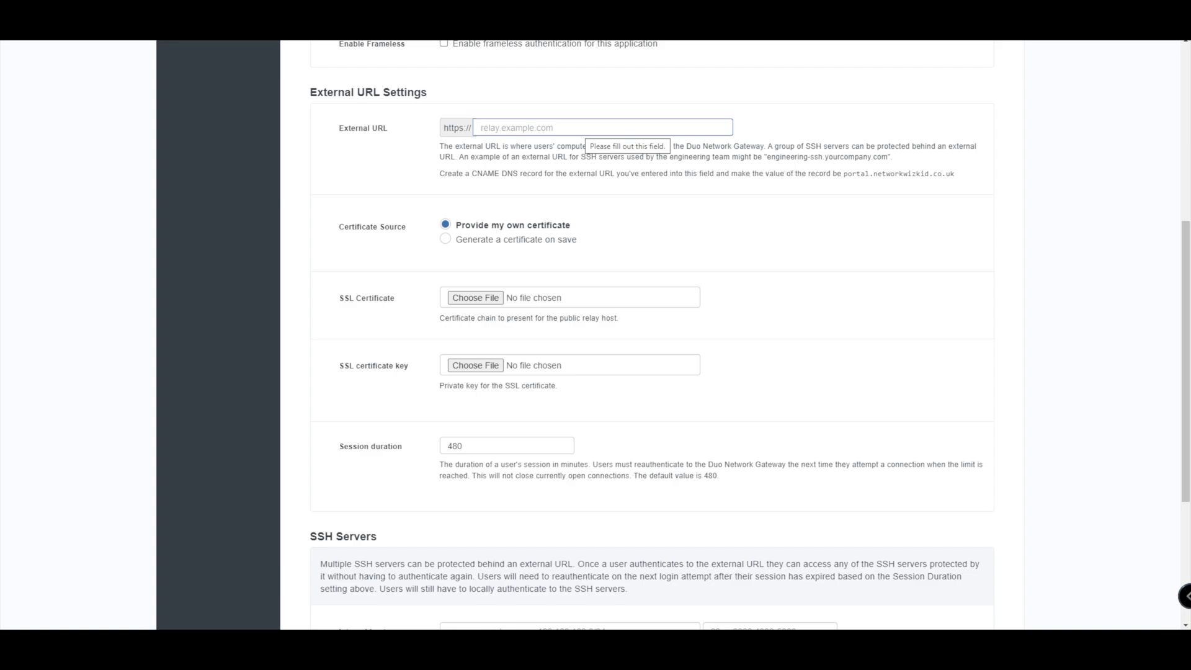
- Set the external URL to labssh.networkwzikid.co.uk and choose 'Generate a certificate on save'
click(481, 127)
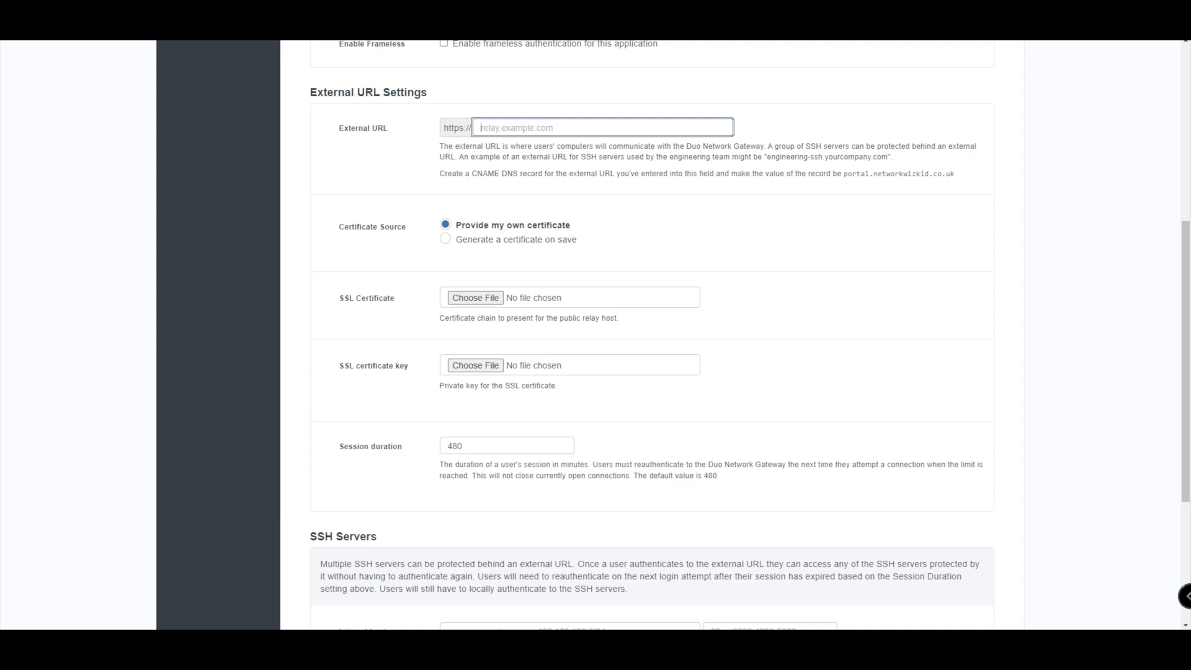
text(labssh.netw)
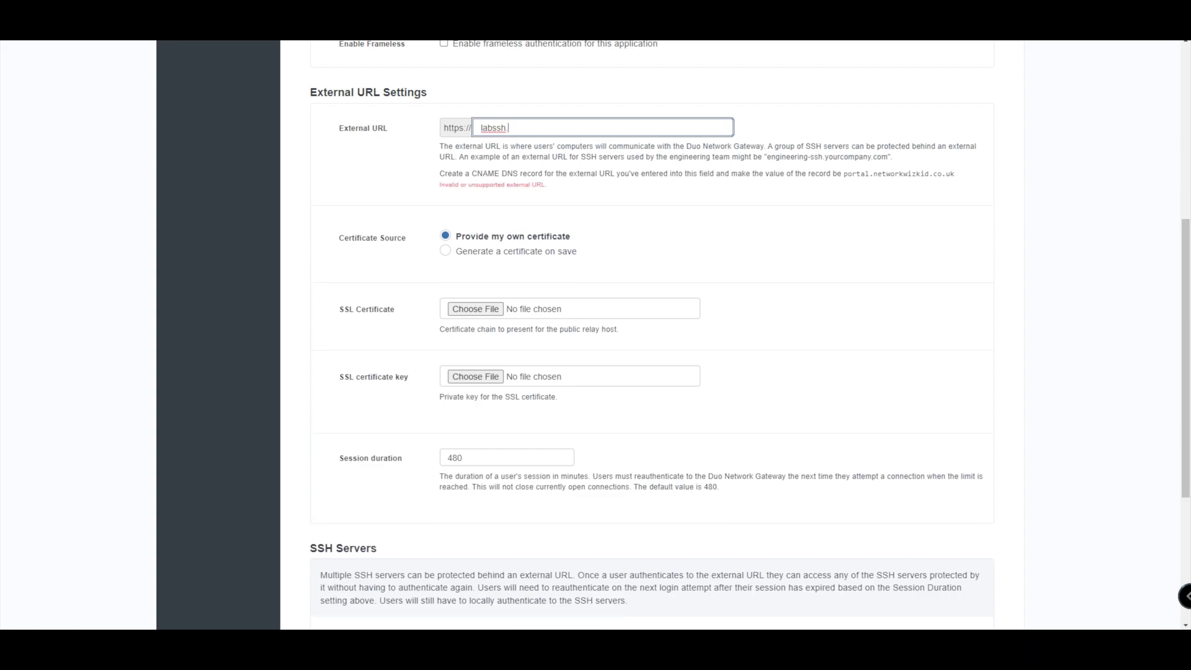
text(orkwzikid)
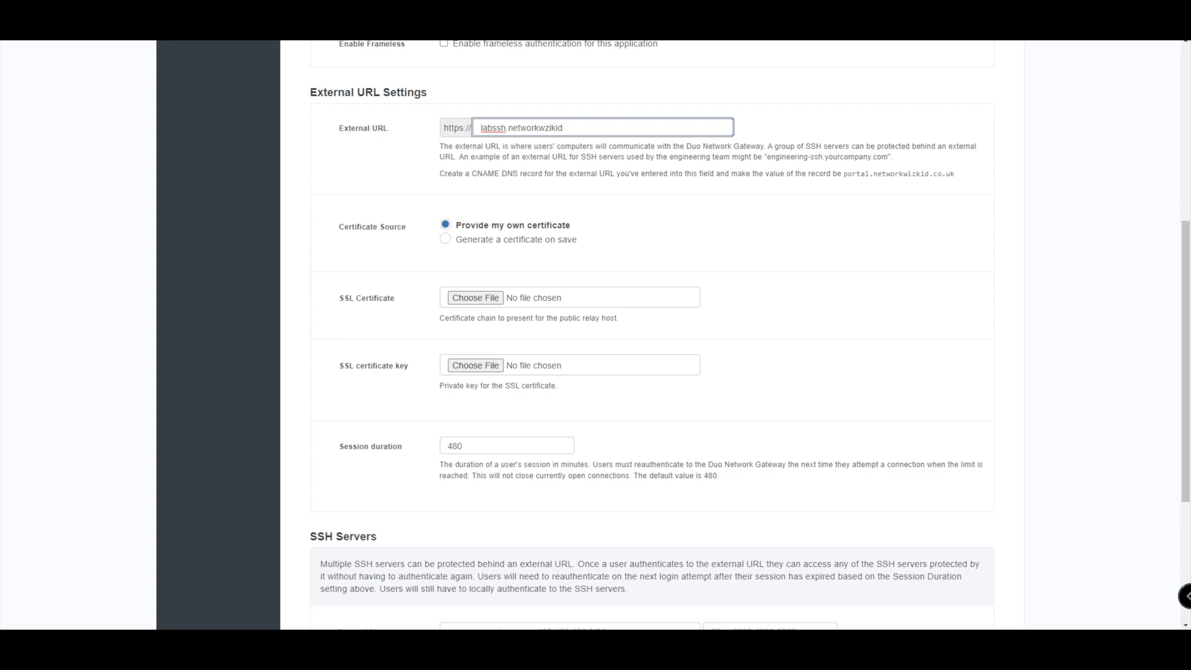
text(.co.uk)
scroll(652, 335, down, 2)
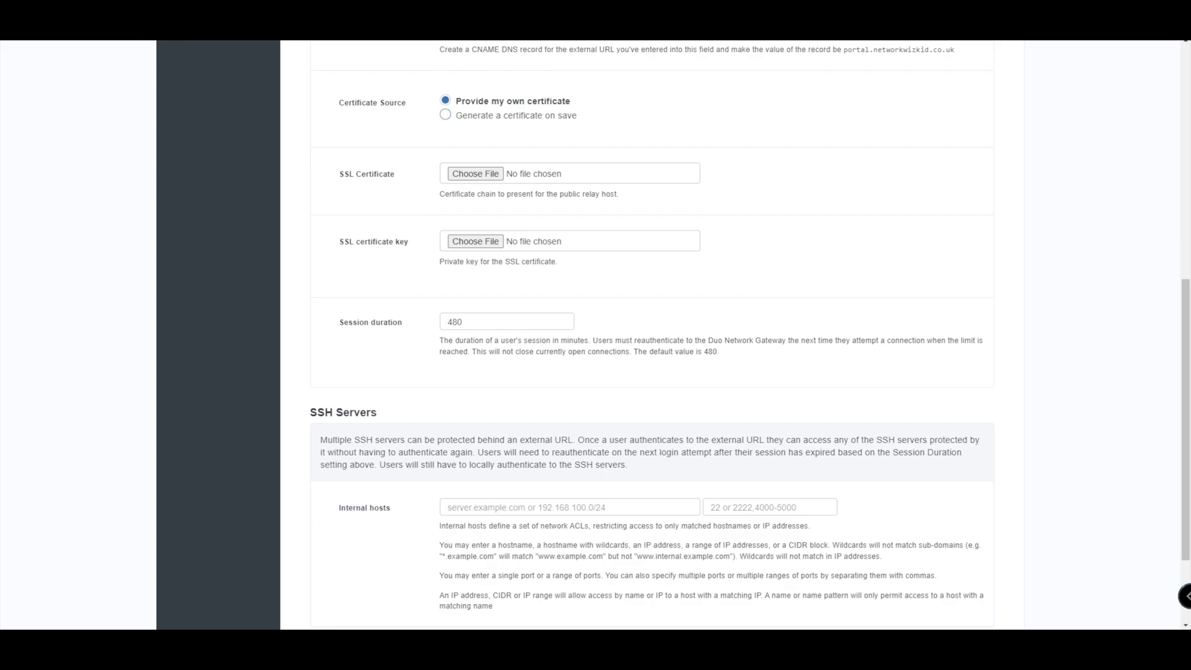
click(445, 115)
scroll(652, 335, down, 1)
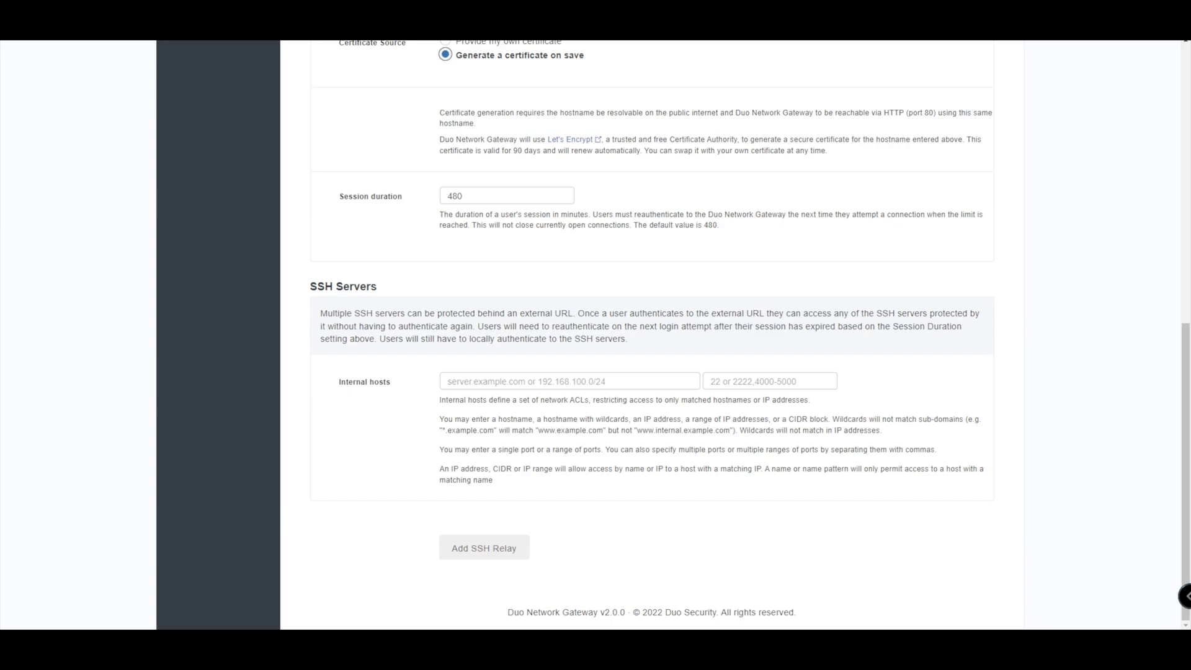
- Recheck the external URL value, then move to the SSH server Internal hosts field
click(570, 381)
scroll(652, 322, up, 3)
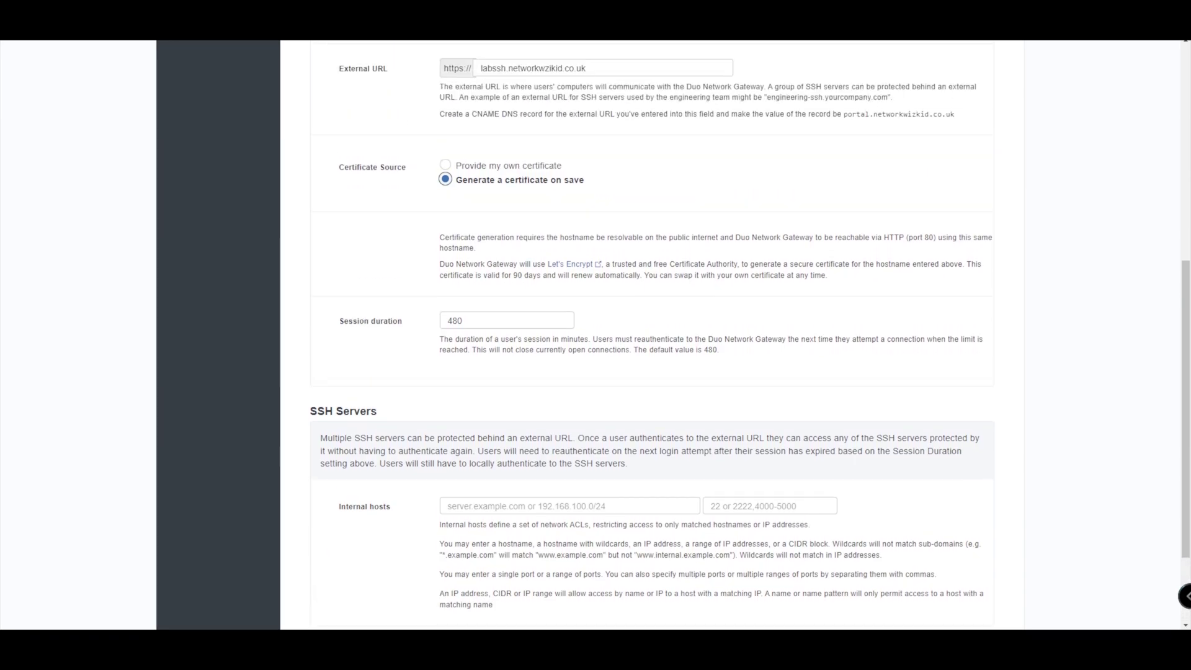
click(602, 129)
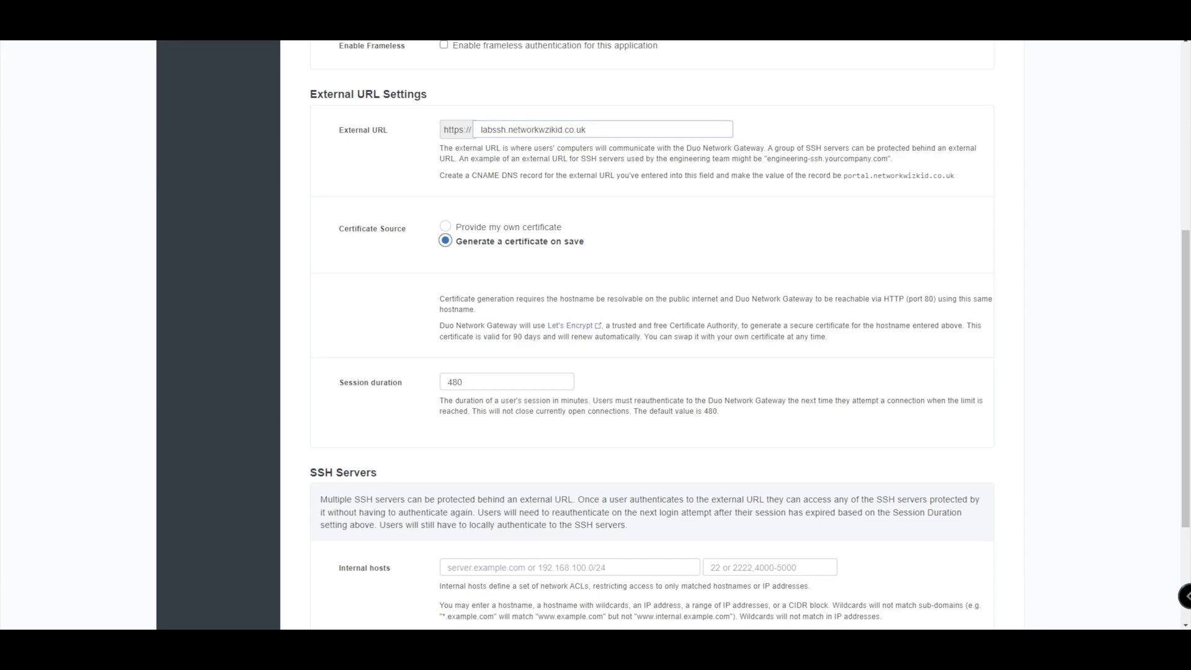
key(ctrl+a)
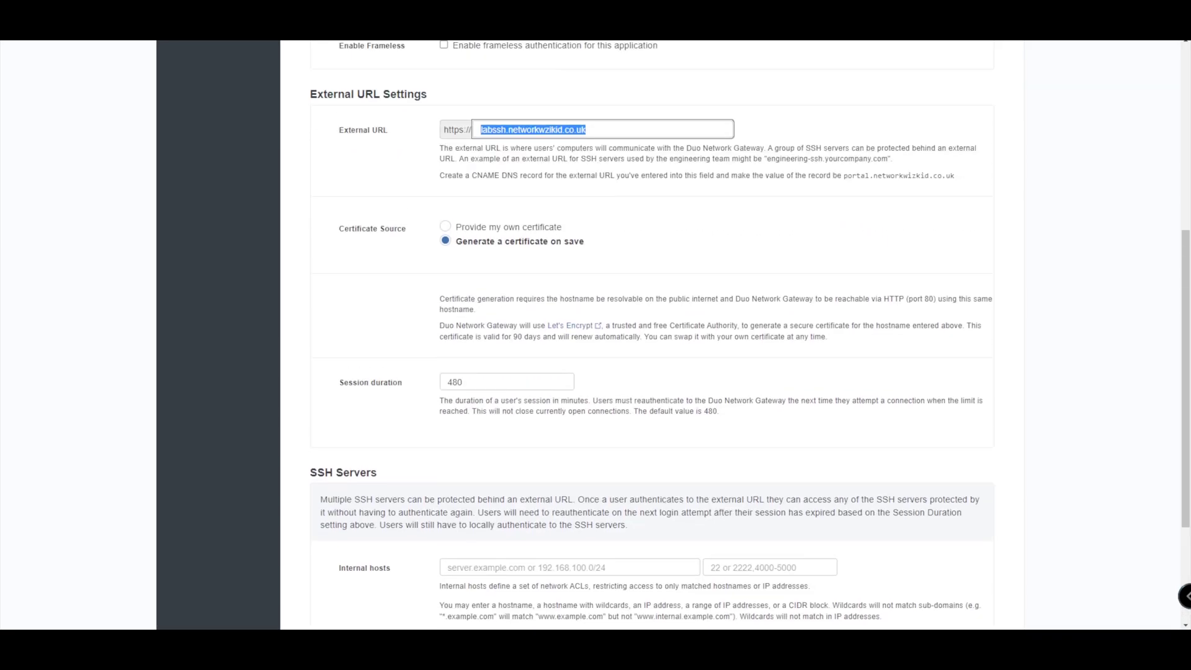
scroll(652, 335, down, 3)
click(570, 381)
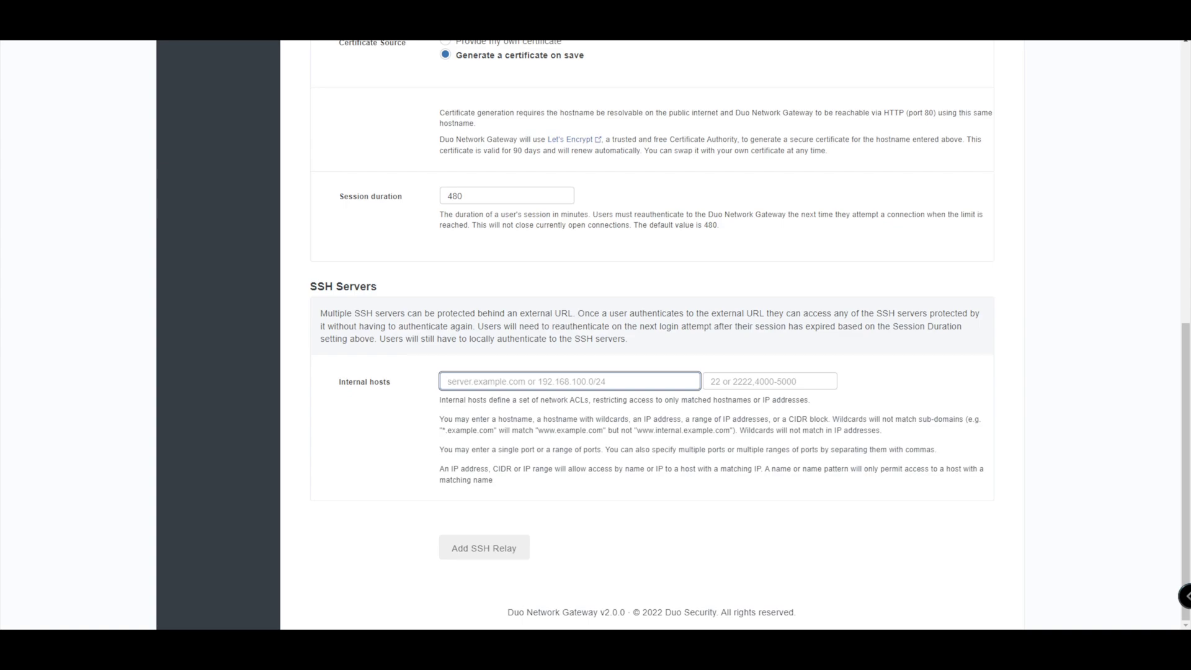
text(12.0.0.)
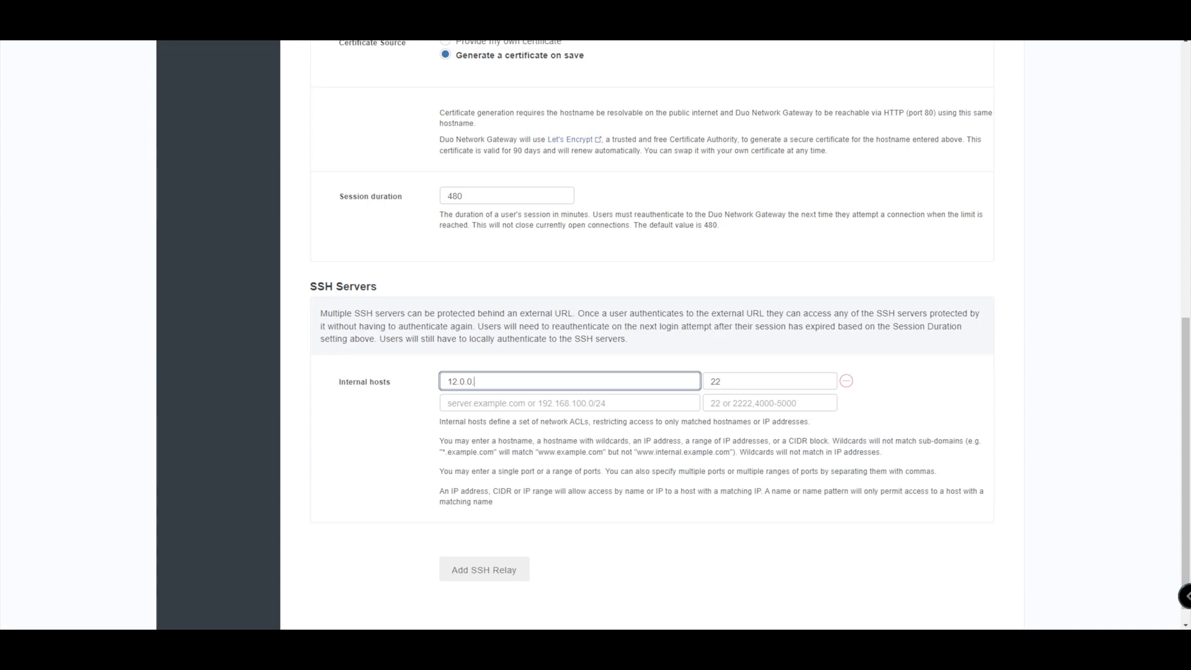
text(2)
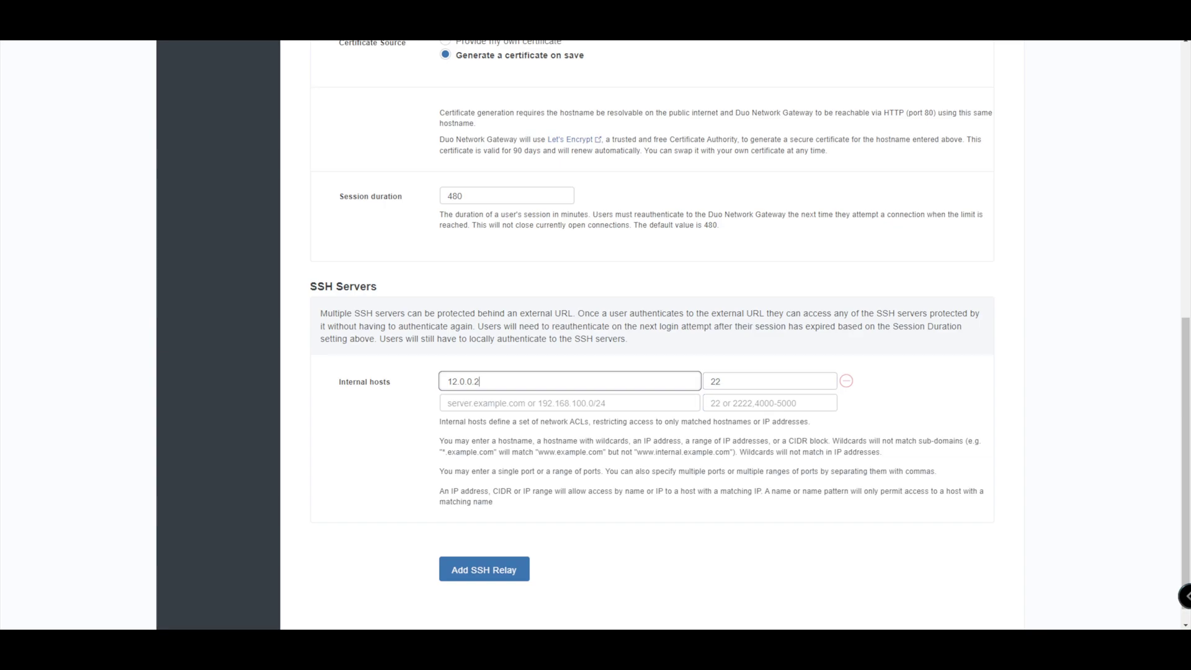
scroll(682, 335, down, 1)
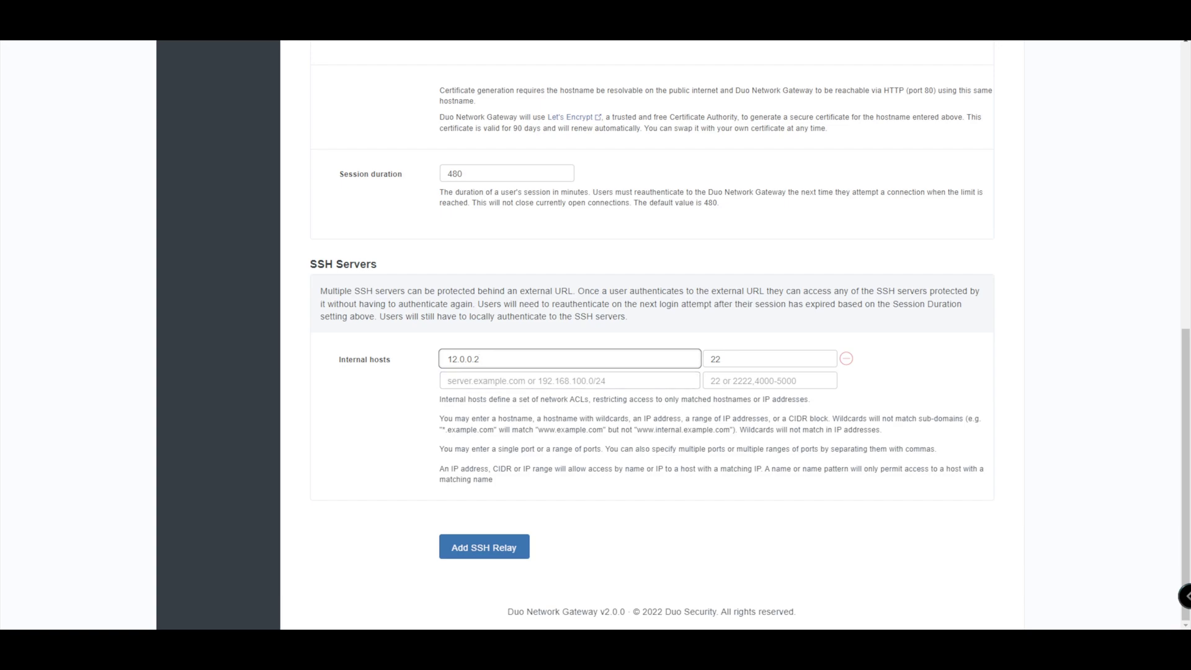
drag(438, 399, 937, 450)
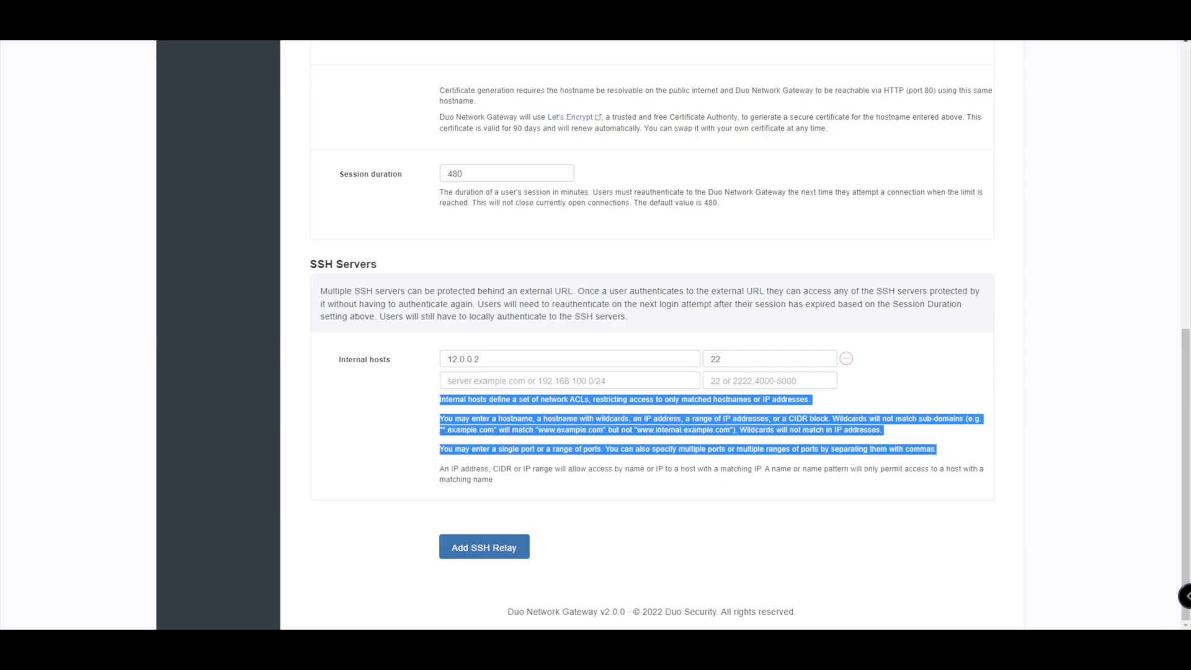
click(937, 450)
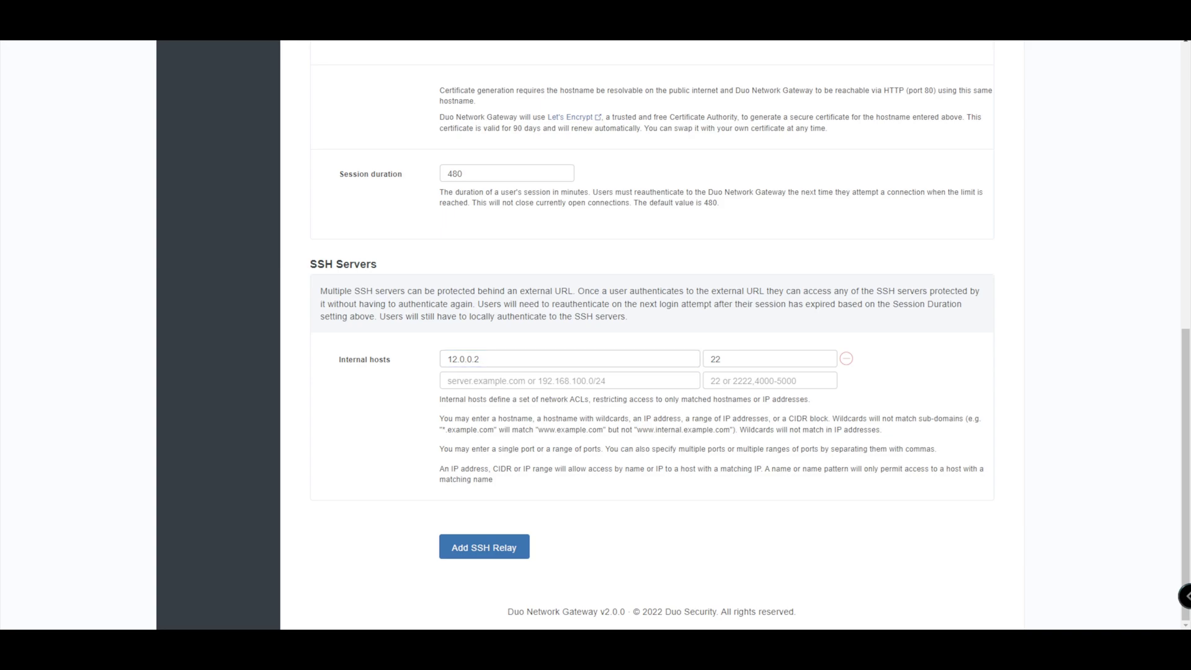
- Submit the relay, then correct the external URL to labssh.networkwizkid.co.uk after the failed save
click(484, 546)
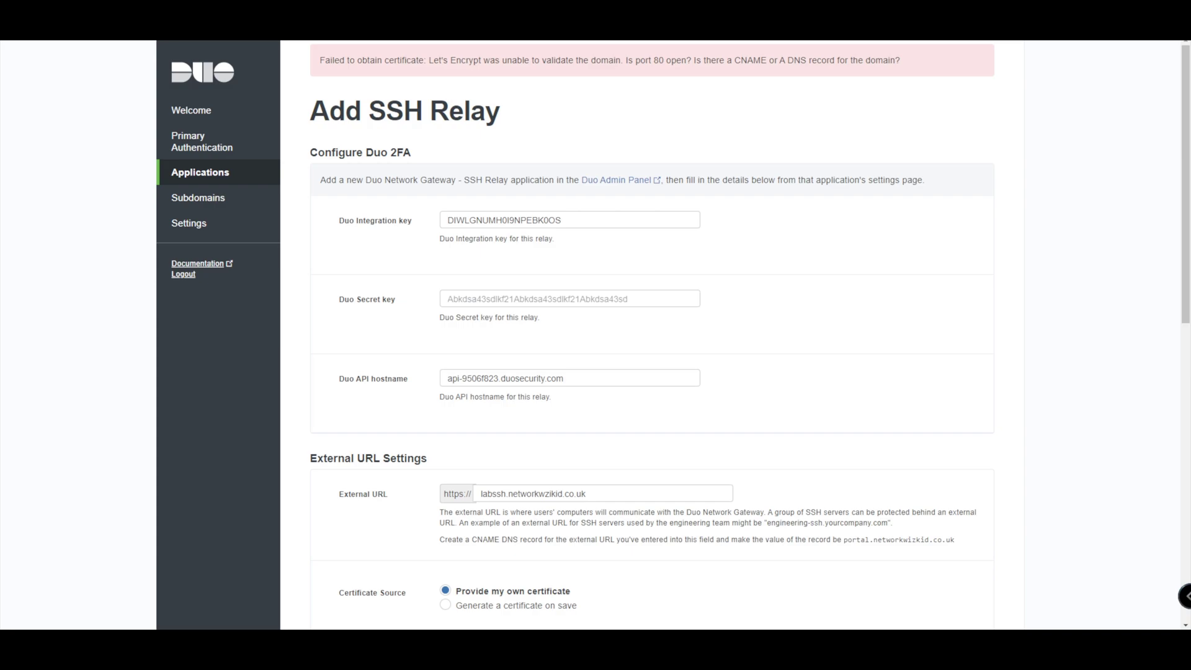
scroll(652, 335, down, 1)
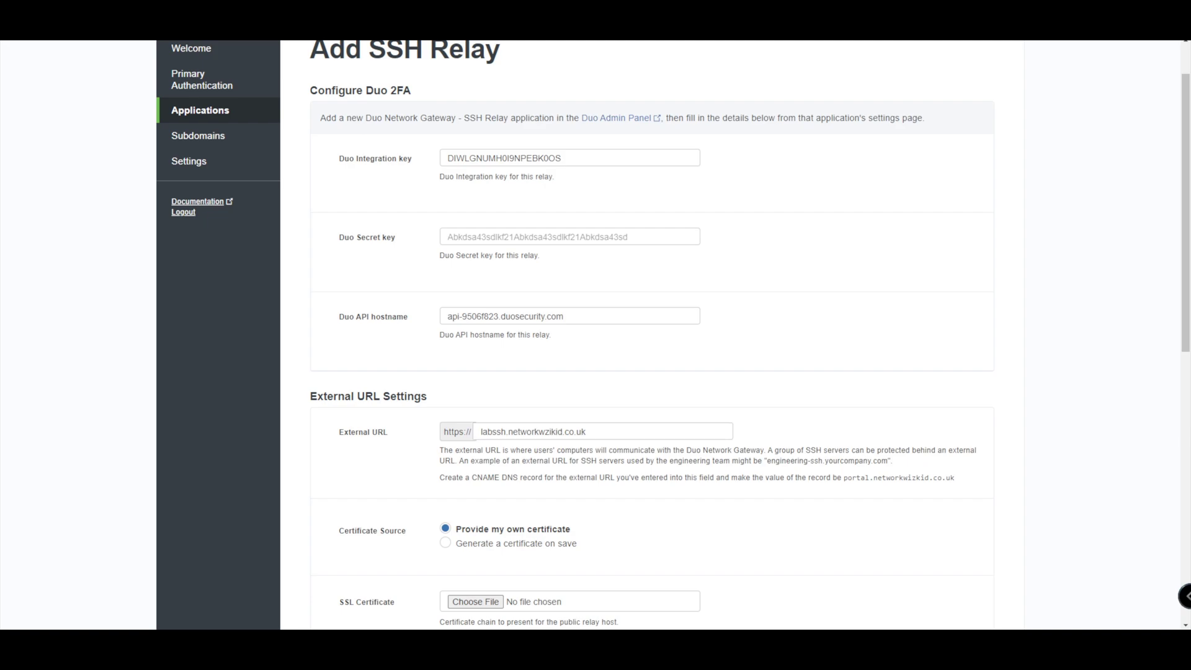
click(527, 431)
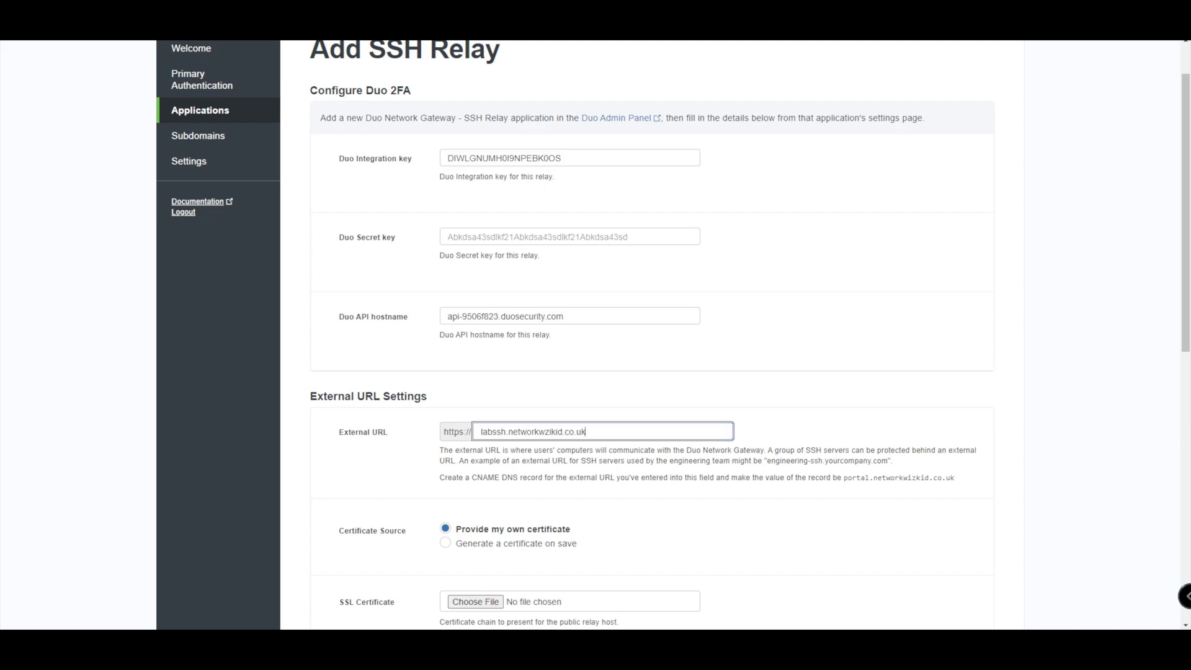
drag(586, 431, 545, 431)
key(BackSpace)
text(izkid.co.uk)
- Choose 'Generate a certificate on save' as the relay's certificate source
scroll(652, 335, down, 4)
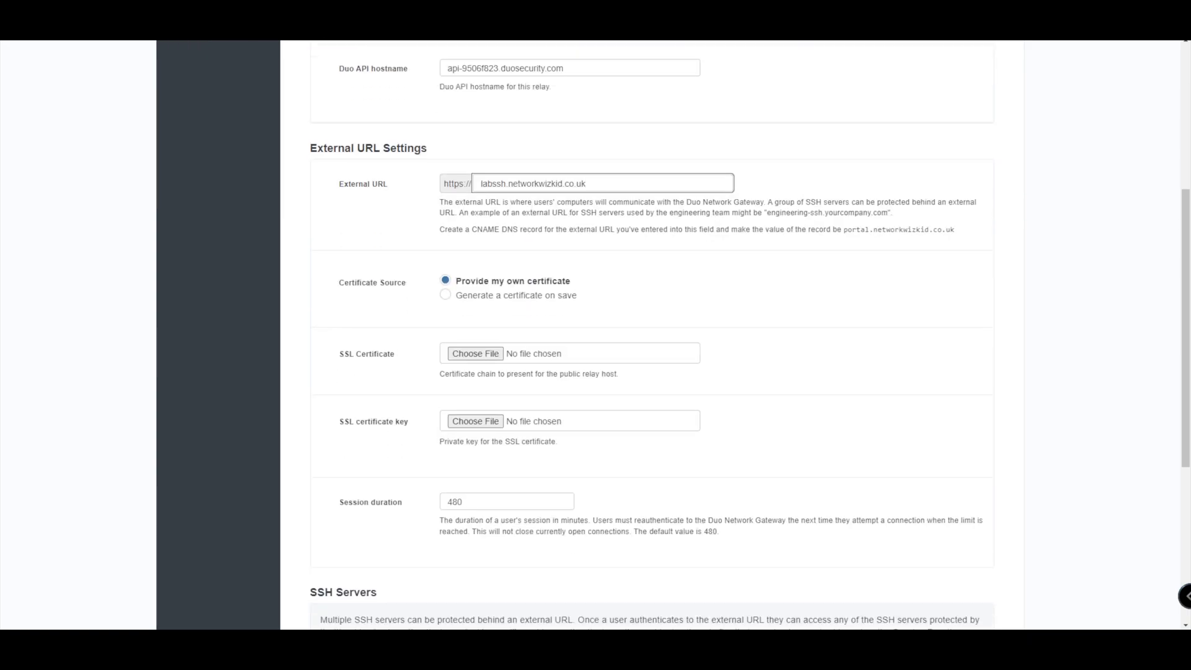
click(446, 294)
scroll(651, 335, up, 3)
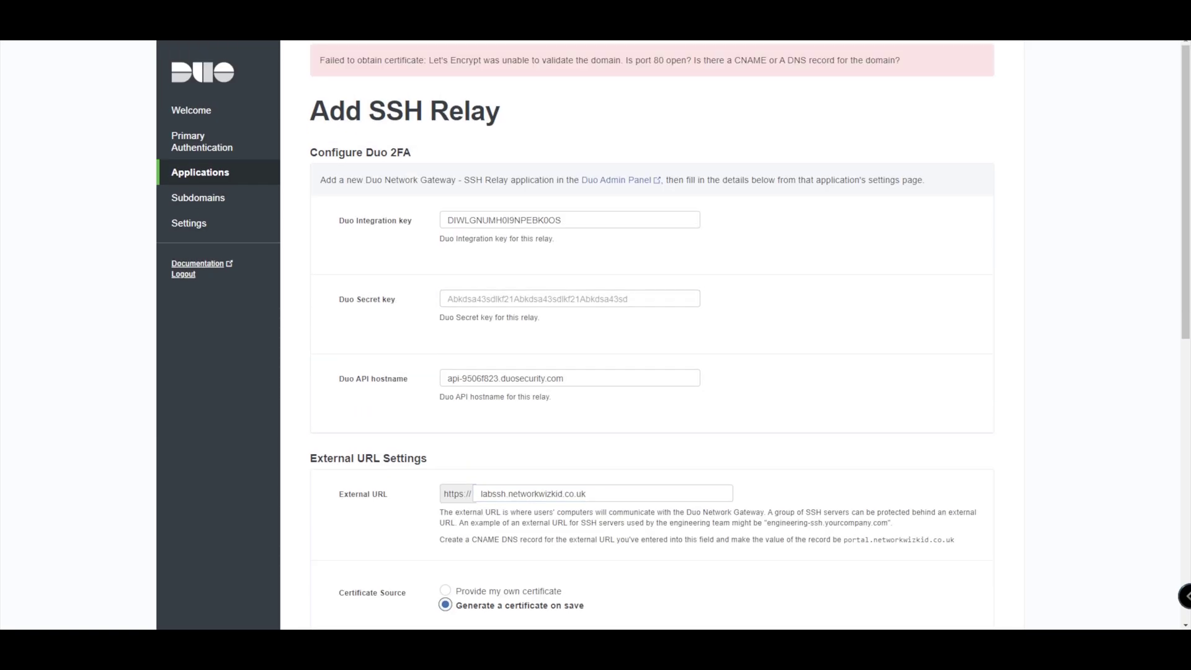
scroll(652, 335, down, 4)
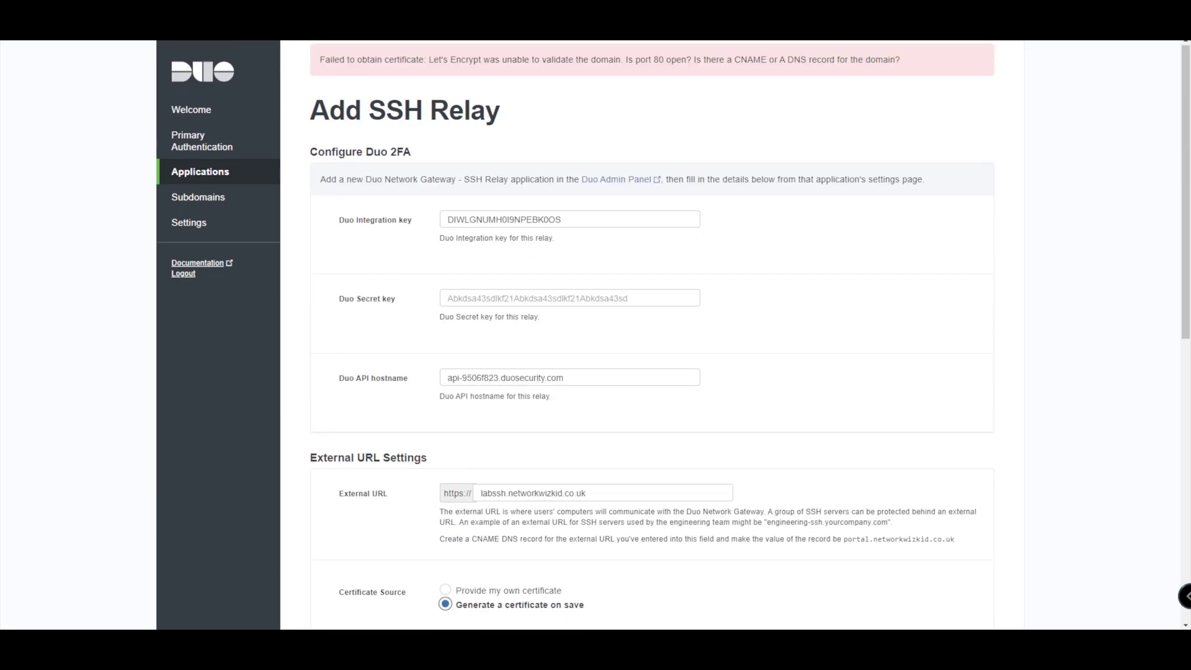
- Re-enter the Duo Secret key with the DNG Demo SSH client secret
click(448, 298)
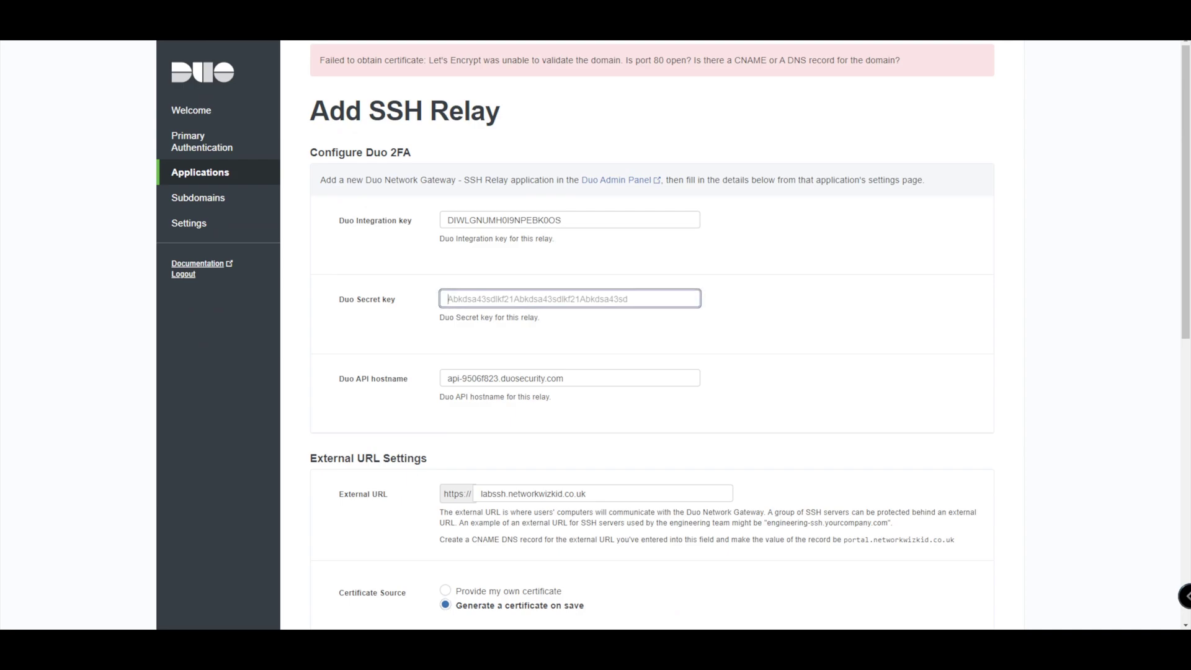
text(-)
key(BackSpace)
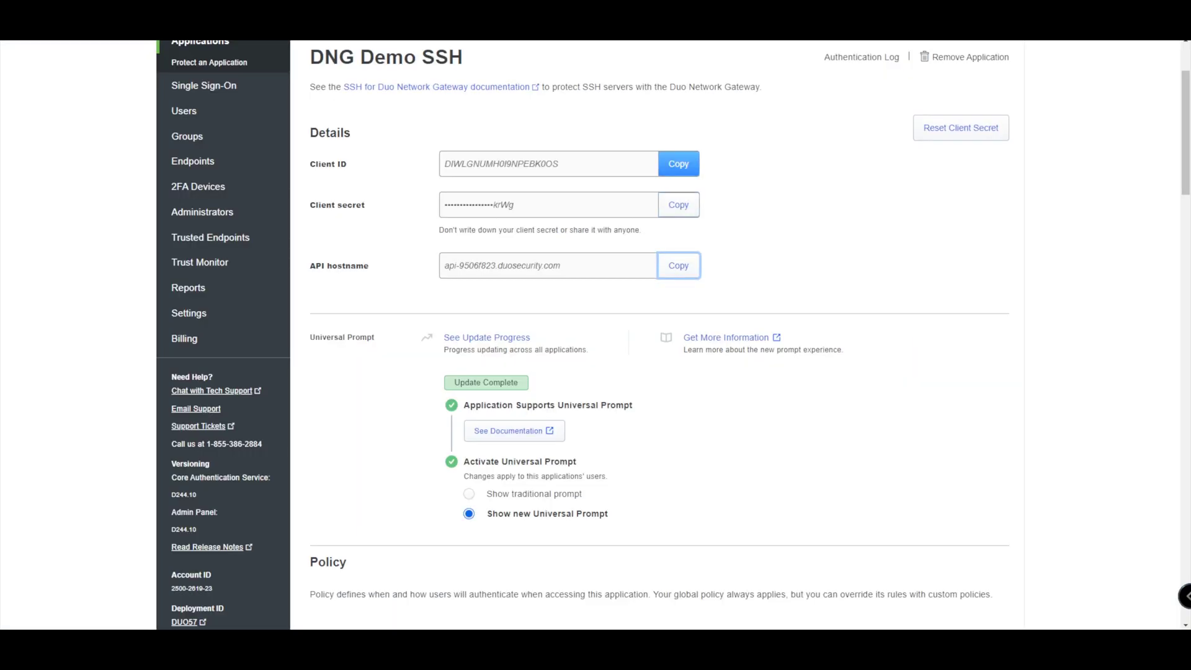
click(678, 204)
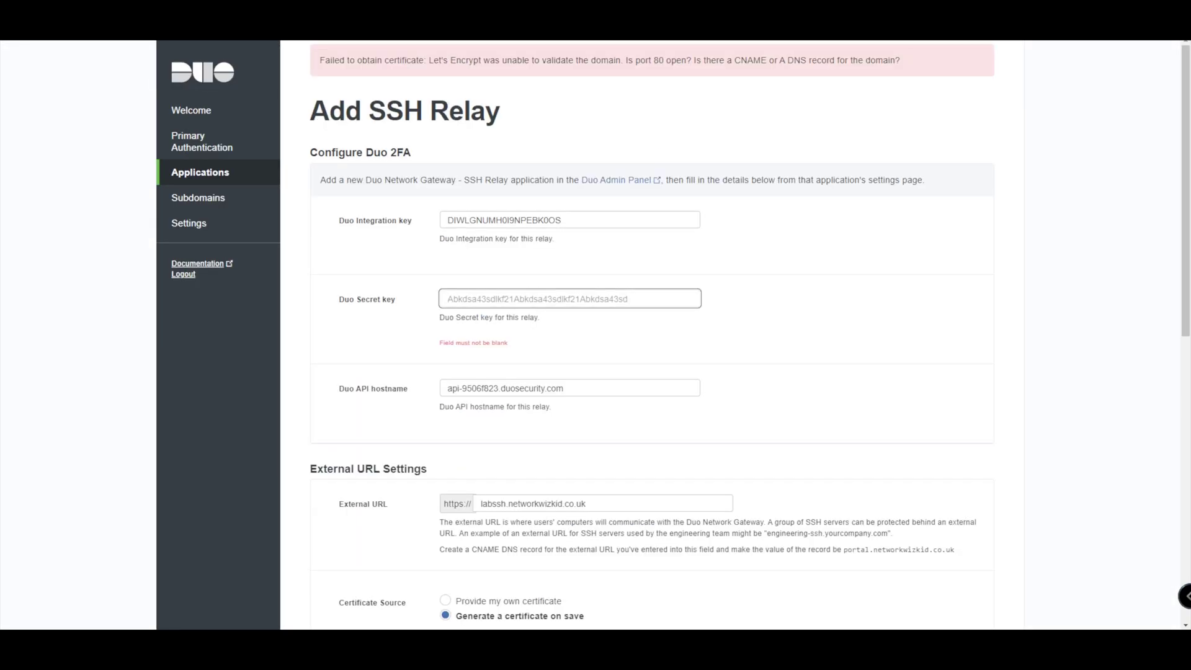
key(ctrl+v)
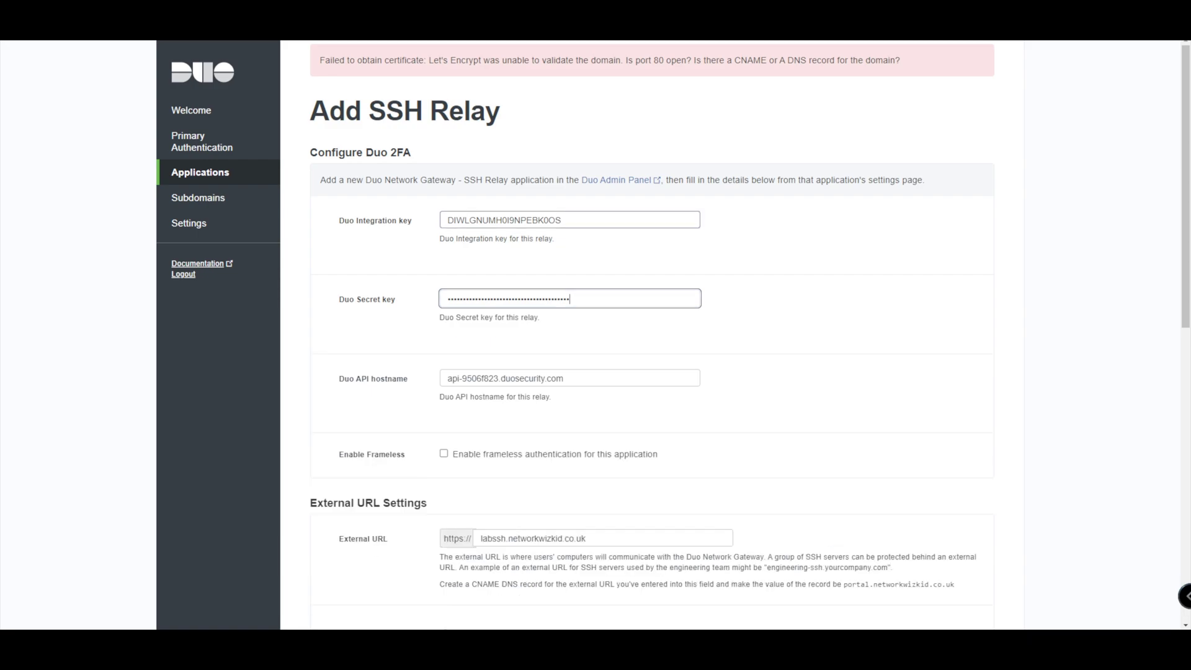
scroll(652, 335, down, 3)
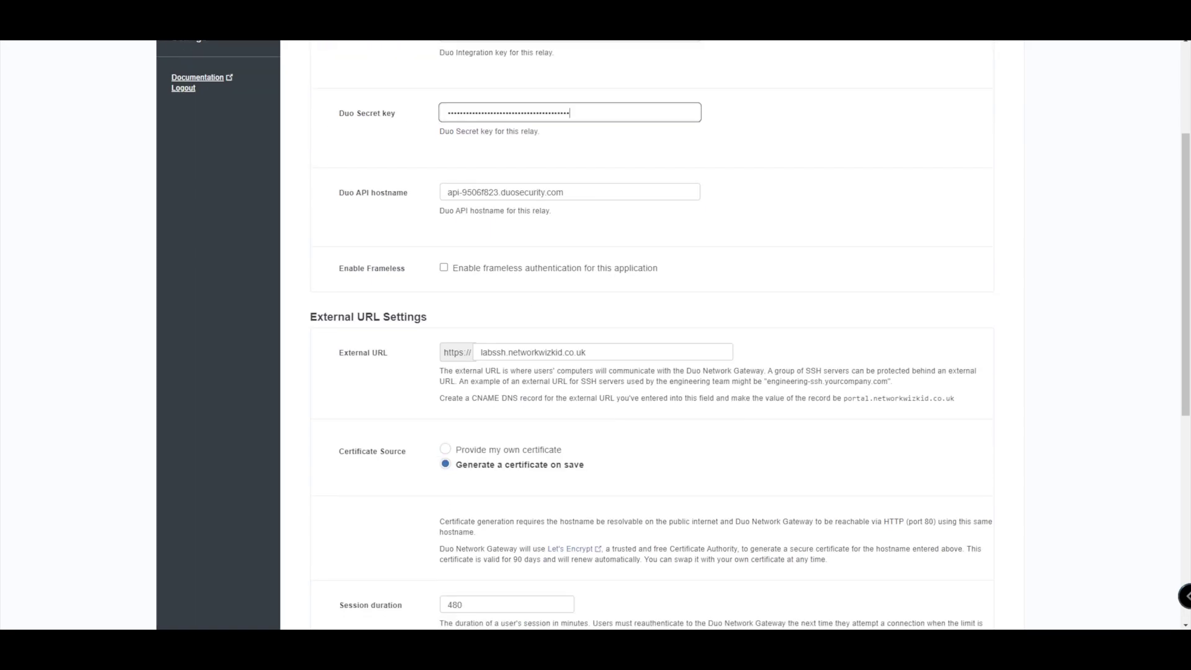
scroll(651, 335, down, 7)
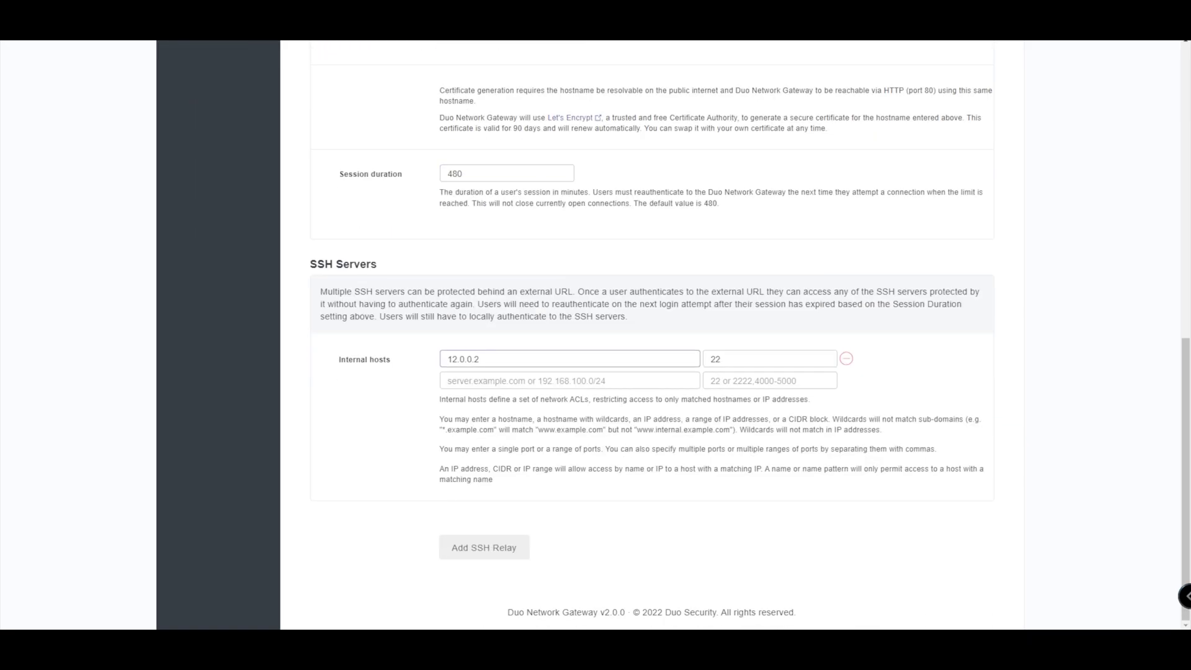
scroll(651, 335, up, 3)
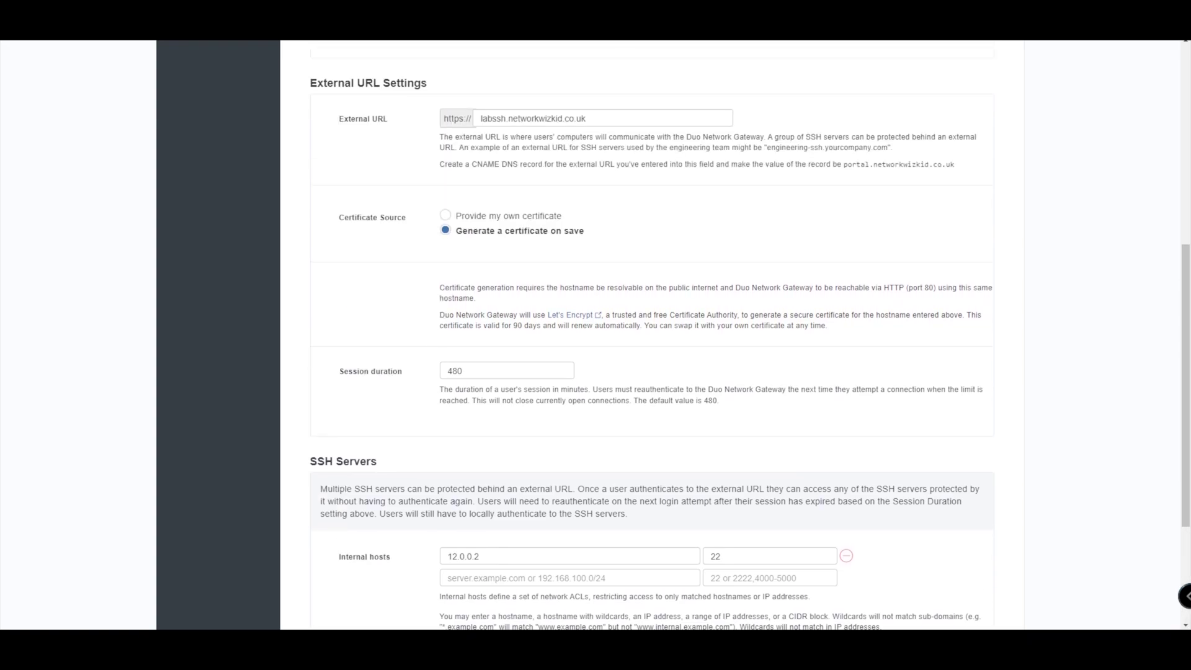
scroll(651, 335, up, 2)
scroll(652, 335, up, 5)
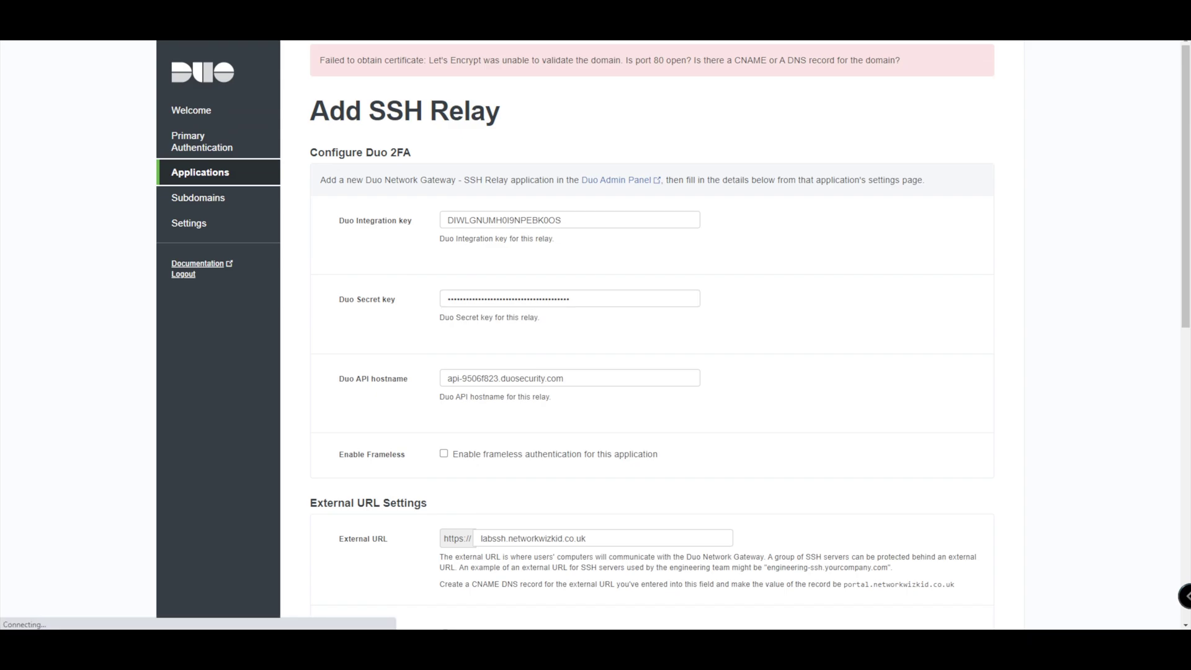
- Start a fresh Add SSH Relay form from the gateway's SSH applications list
click(200, 172)
click(394, 129)
click(487, 224)
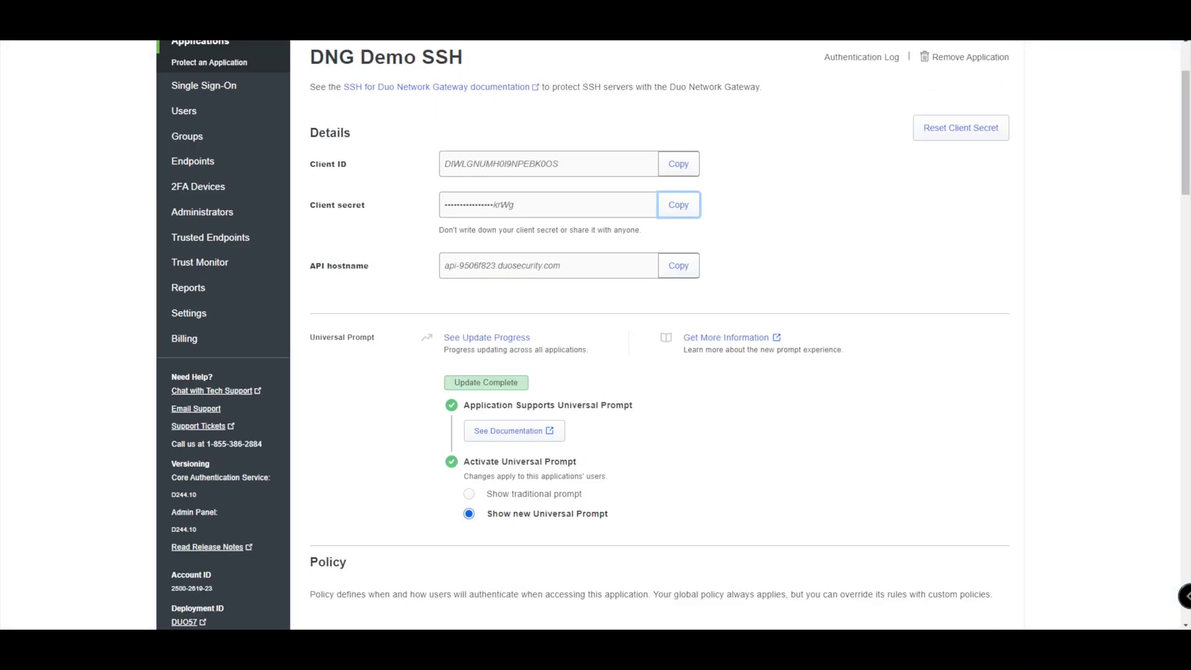
- Fill the integration key, secret key and API hostname from the DNG Demo SSH application
click(679, 164)
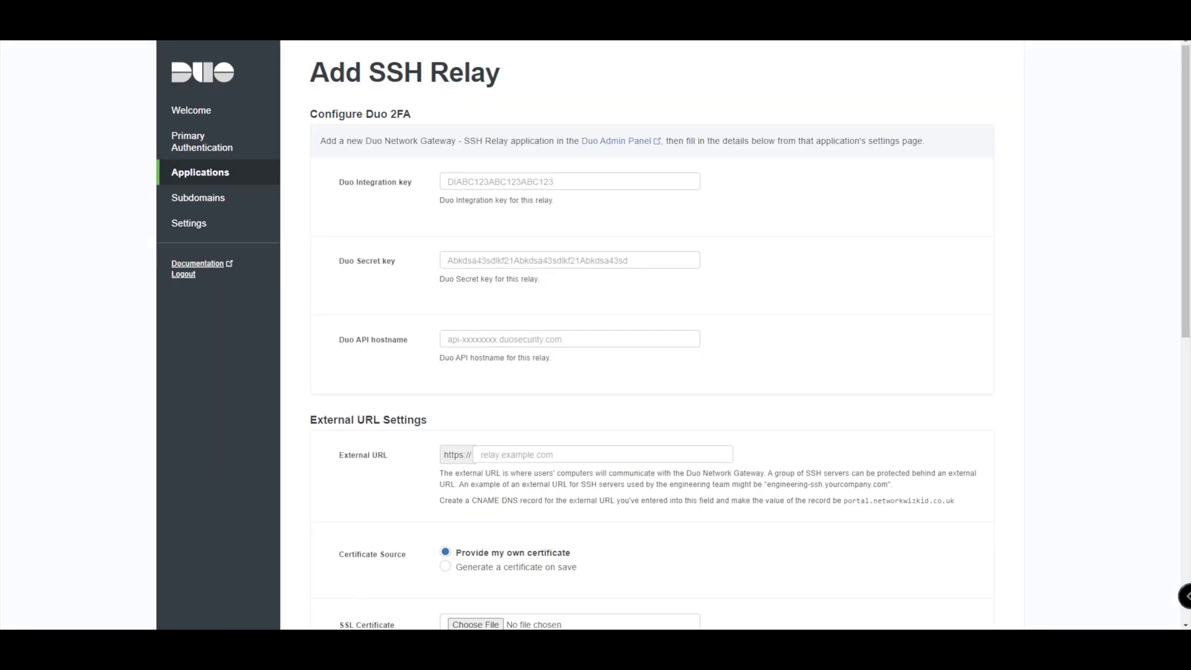
click(449, 182)
key(ctrl+v)
click(449, 260)
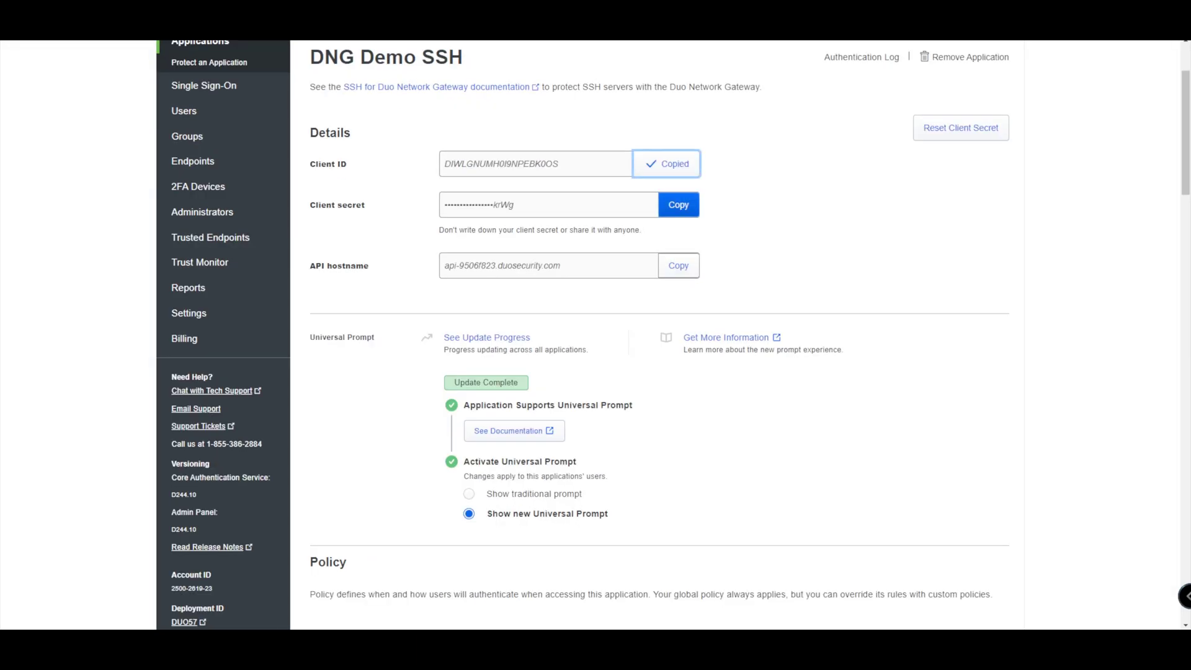
click(673, 204)
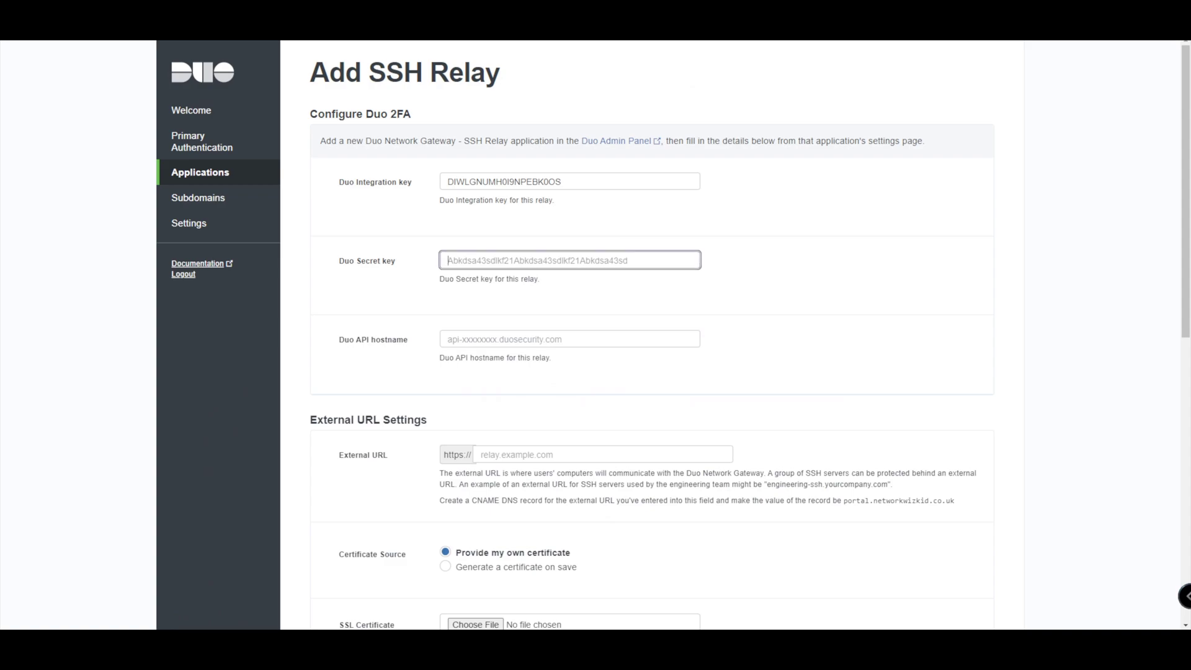
key(ctrl+v)
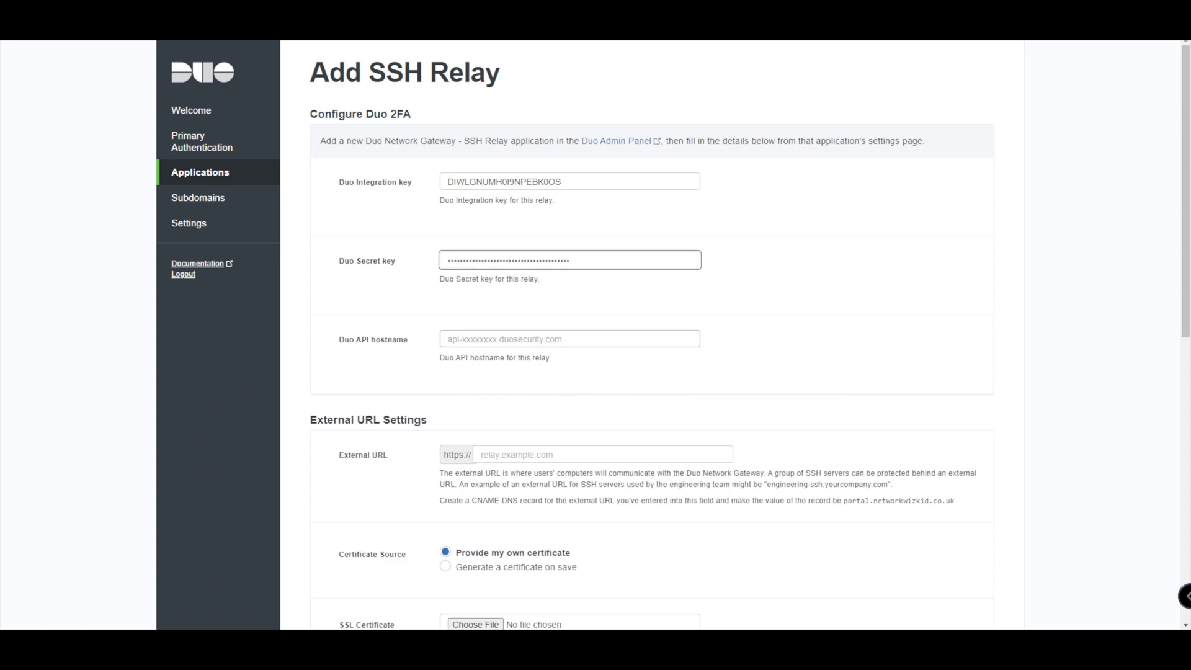
click(569, 339)
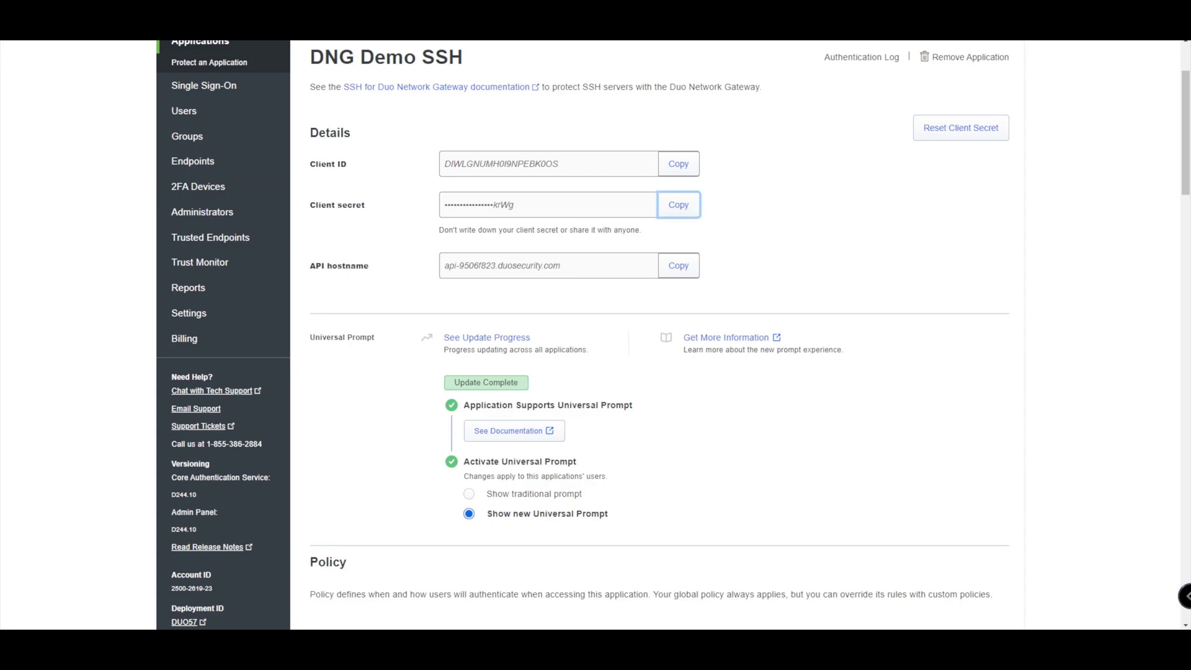
click(666, 265)
key(alt+Tab)
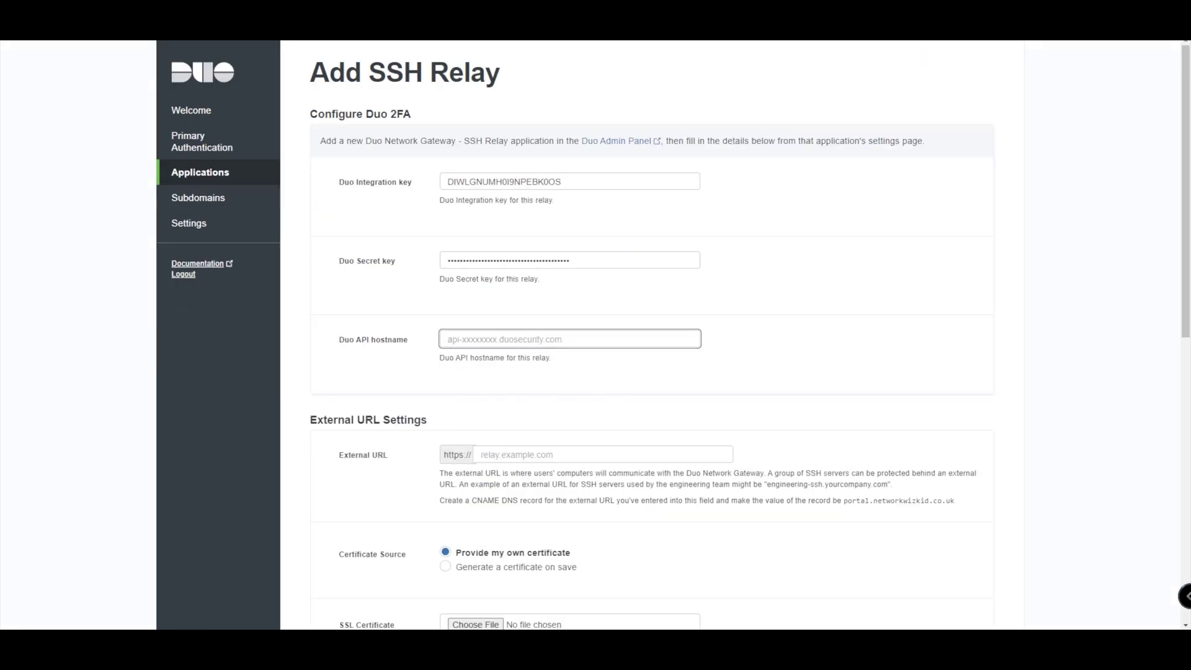
key(ctrl+v)
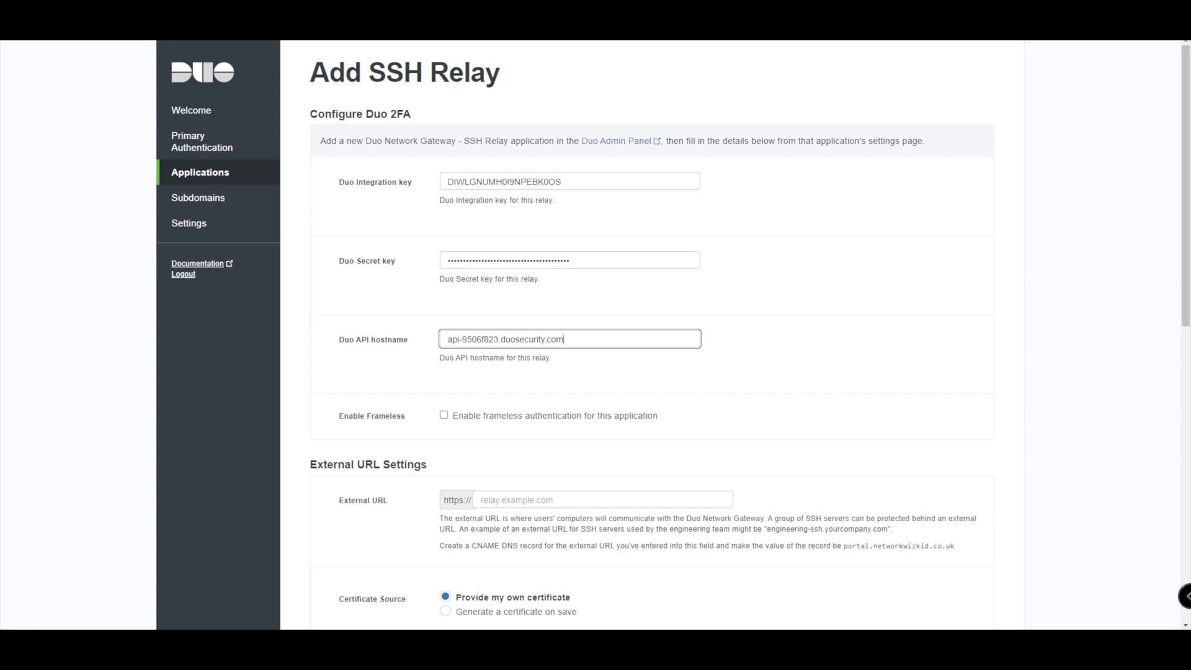
- Set the relay's external URL to labssh.networkwizkid.co.uk
scroll(674, 332, down, 2)
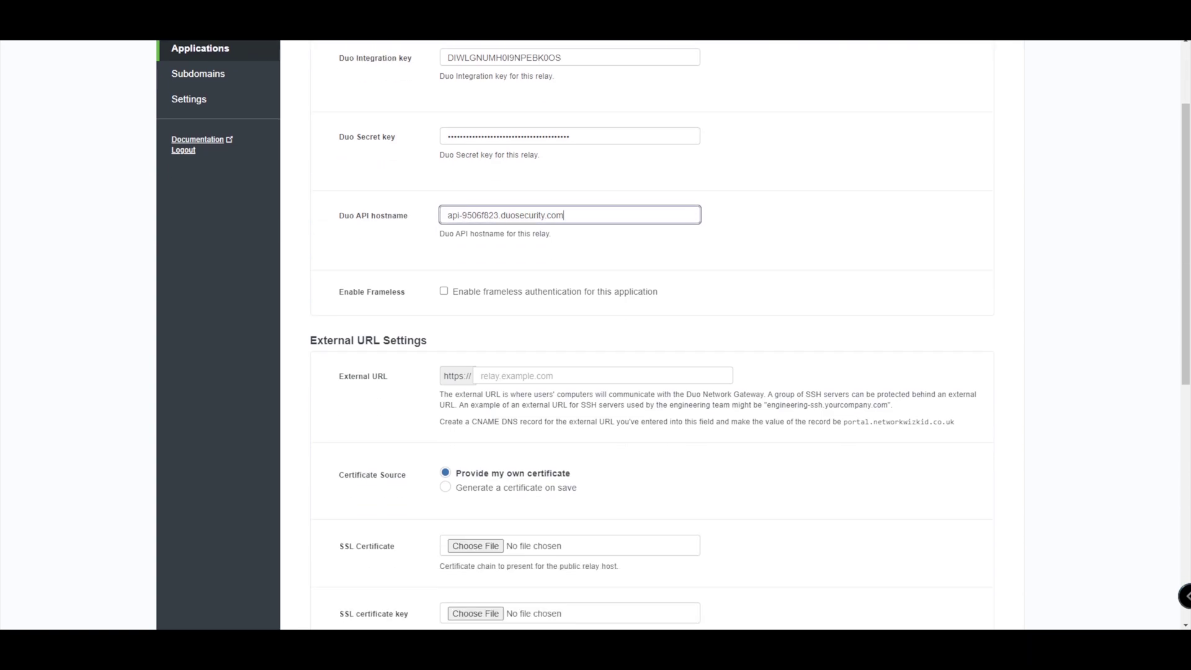
scroll(674, 333, down, 1)
scroll(674, 334, up, 1)
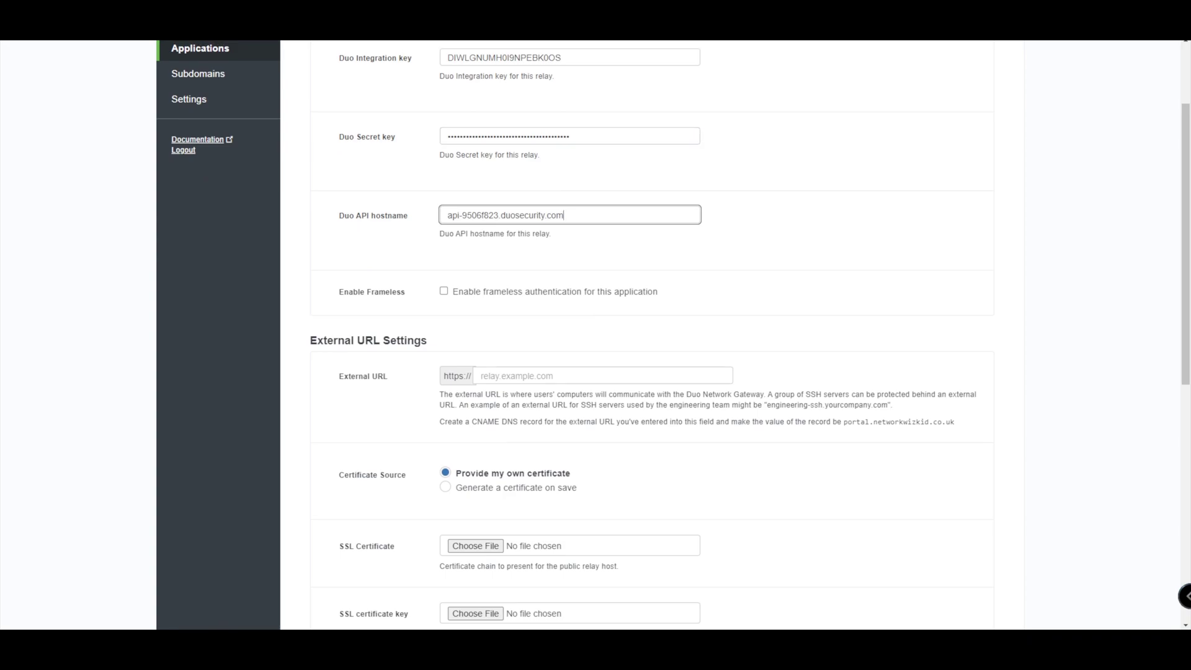
scroll(681, 334, down, 2)
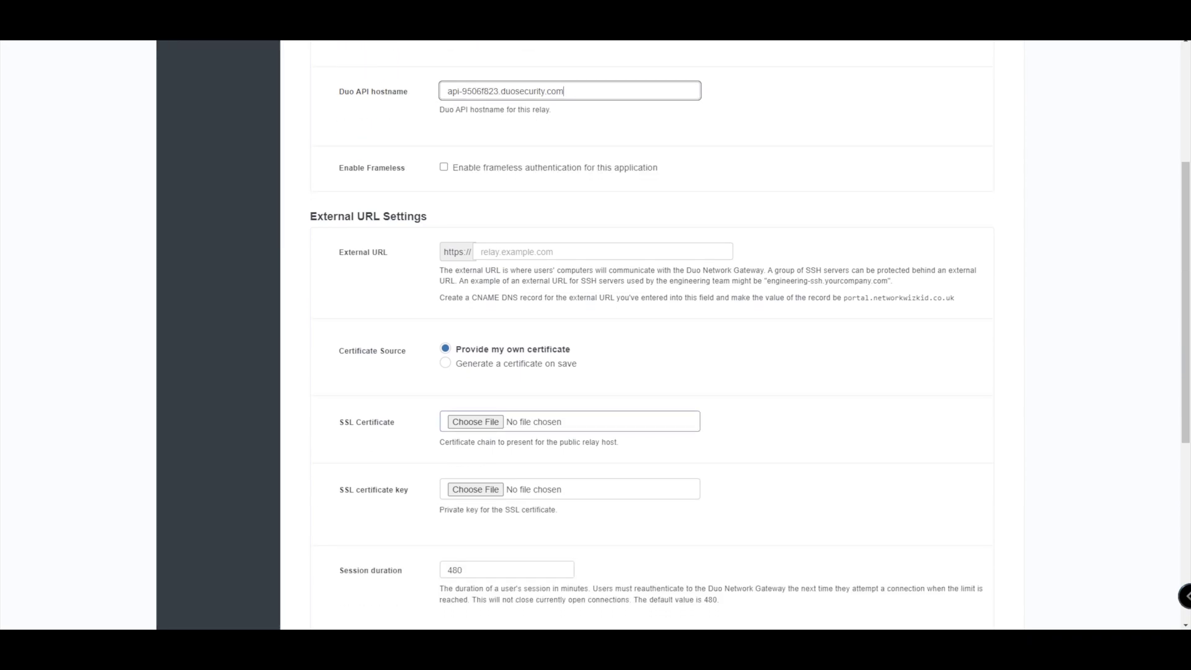
scroll(682, 334, up, 2)
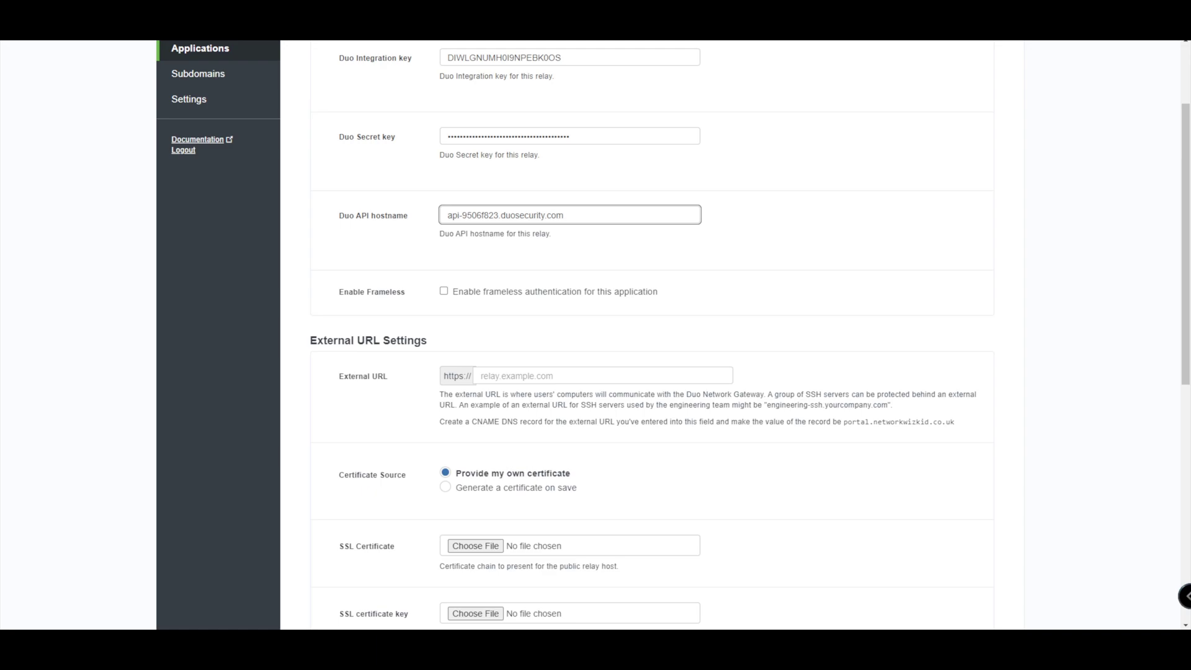
scroll(682, 334, down, 1)
click(602, 314)
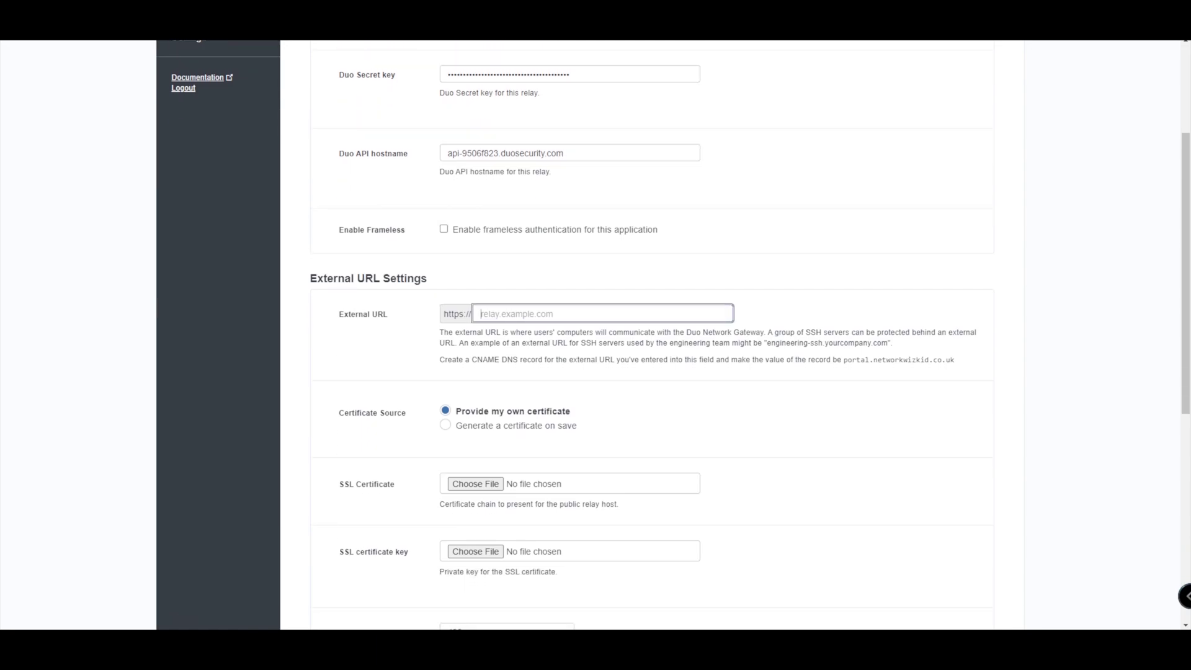
text(labssh.networkwizkid.co.uk)
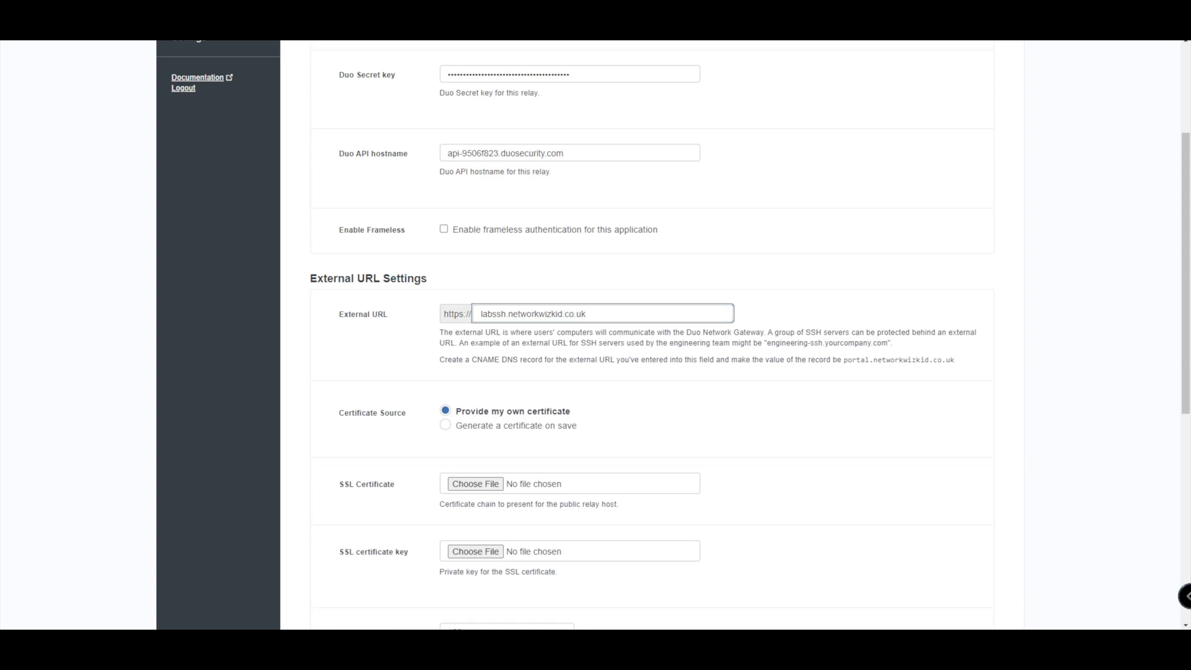
- Select certificate generation on save and add internal host 12.0.0.2 on port 22
scroll(652, 335, down, 4)
click(445, 426)
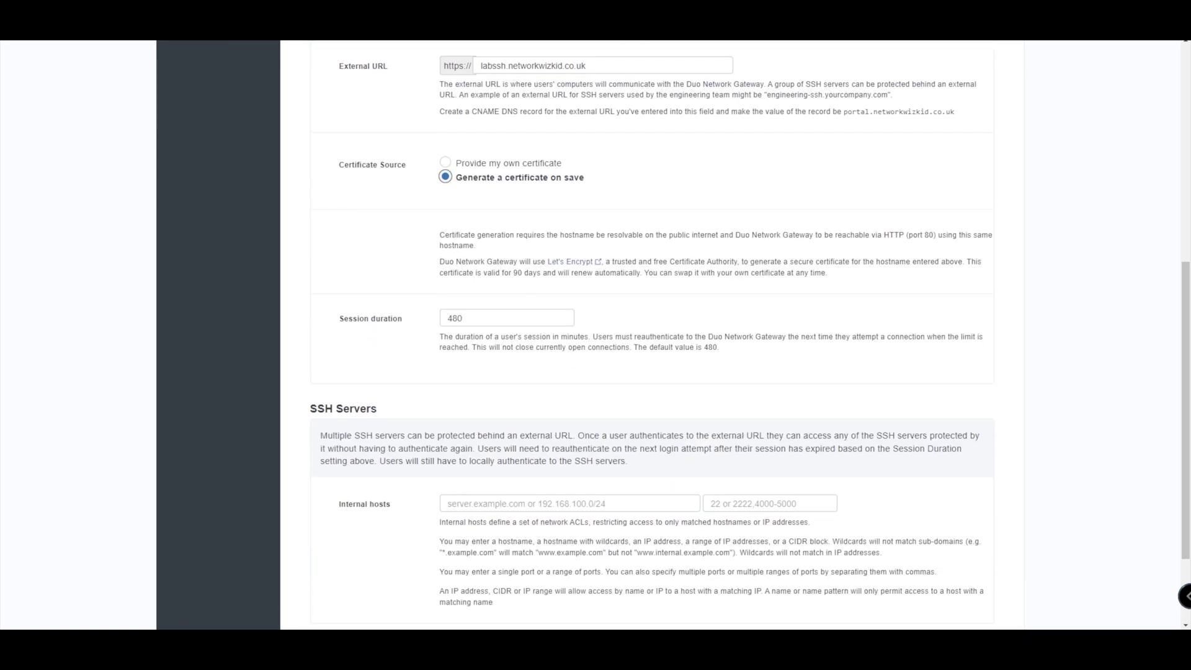
scroll(651, 335, down, 2)
click(448, 381)
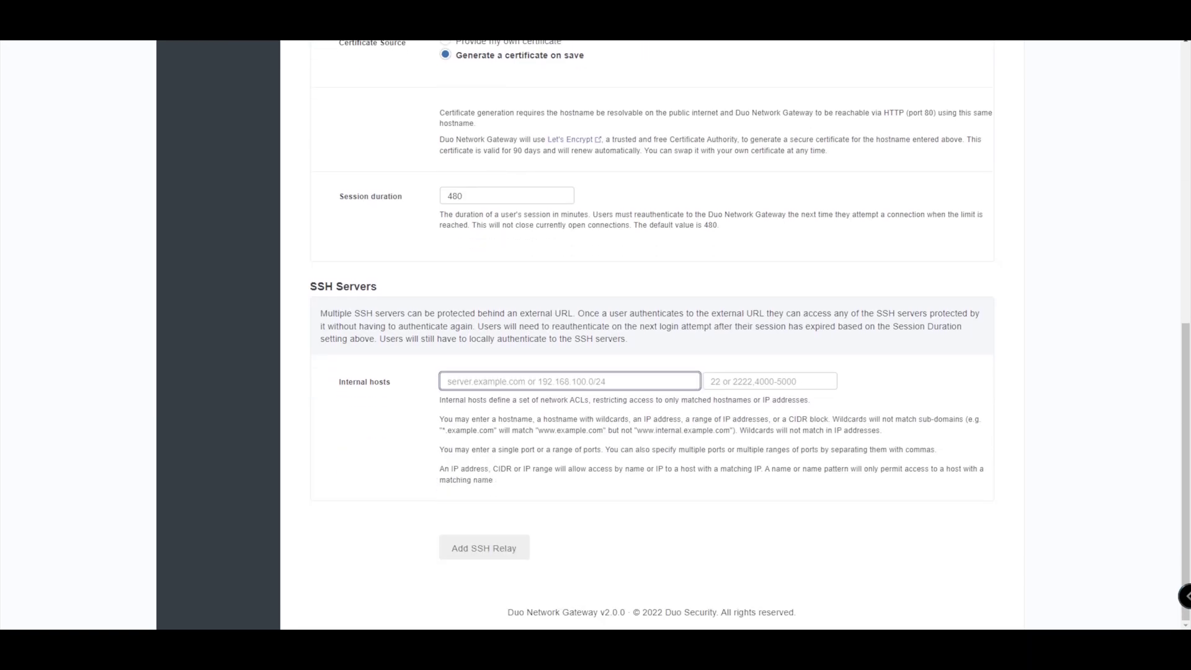
text(12.0.0)
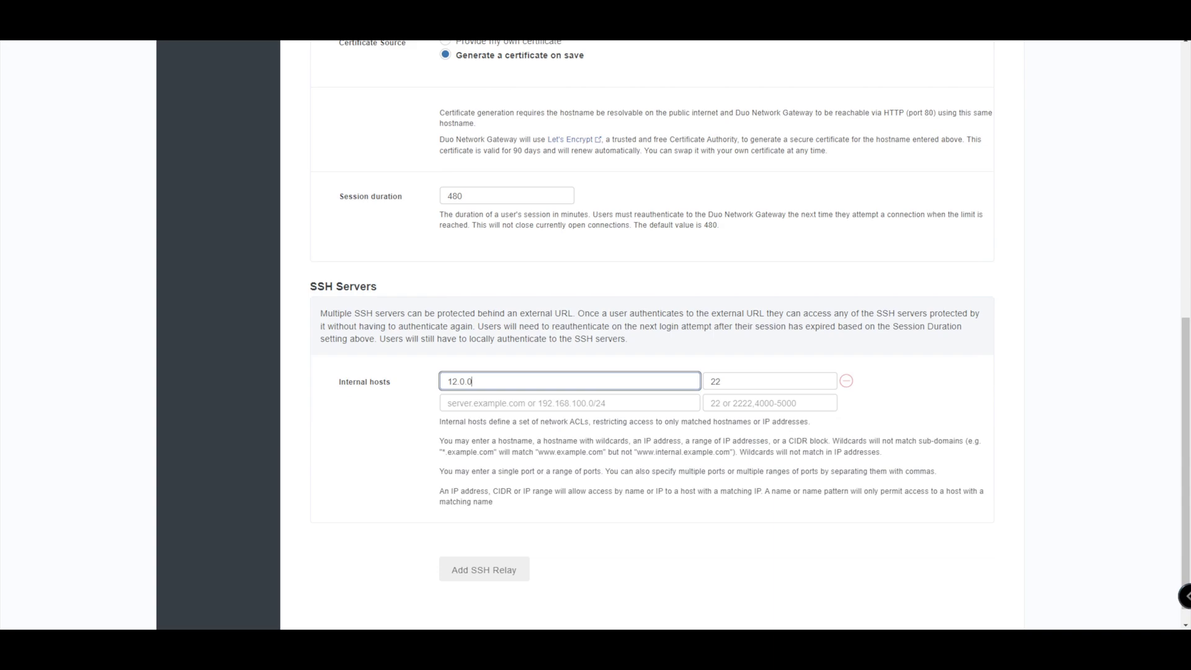
text(.2)
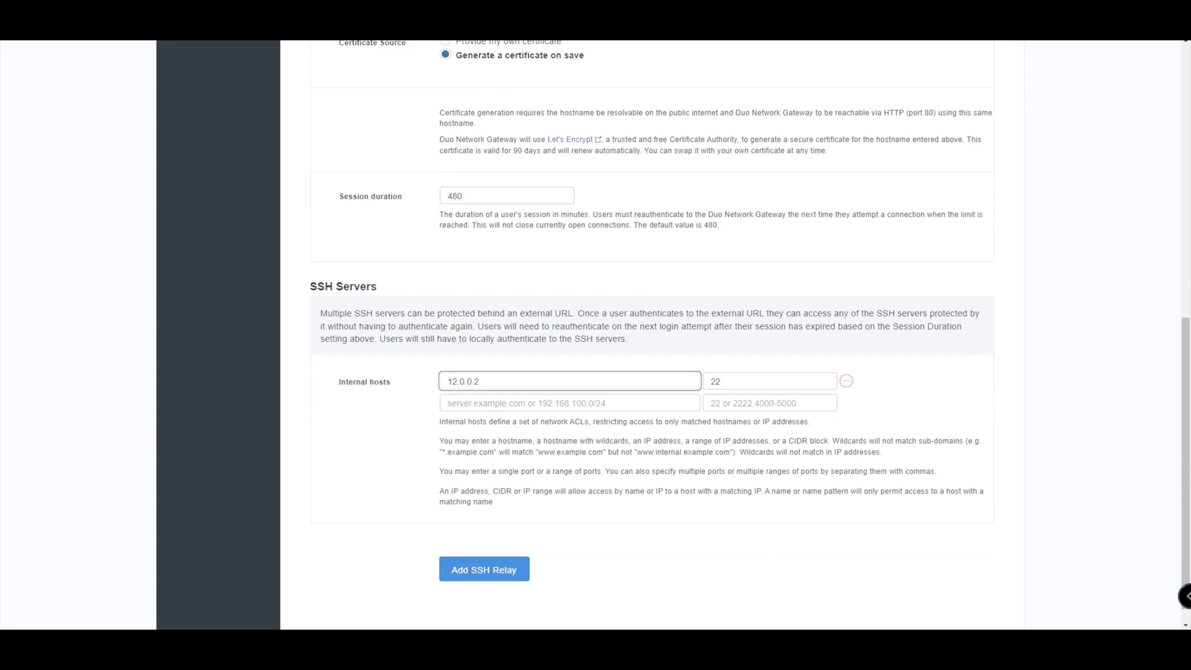
- Add the labssh.networkwizkid.co.uk SSH relay for host 12.0.0.2 in Duo Network Gateway
click(484, 569)
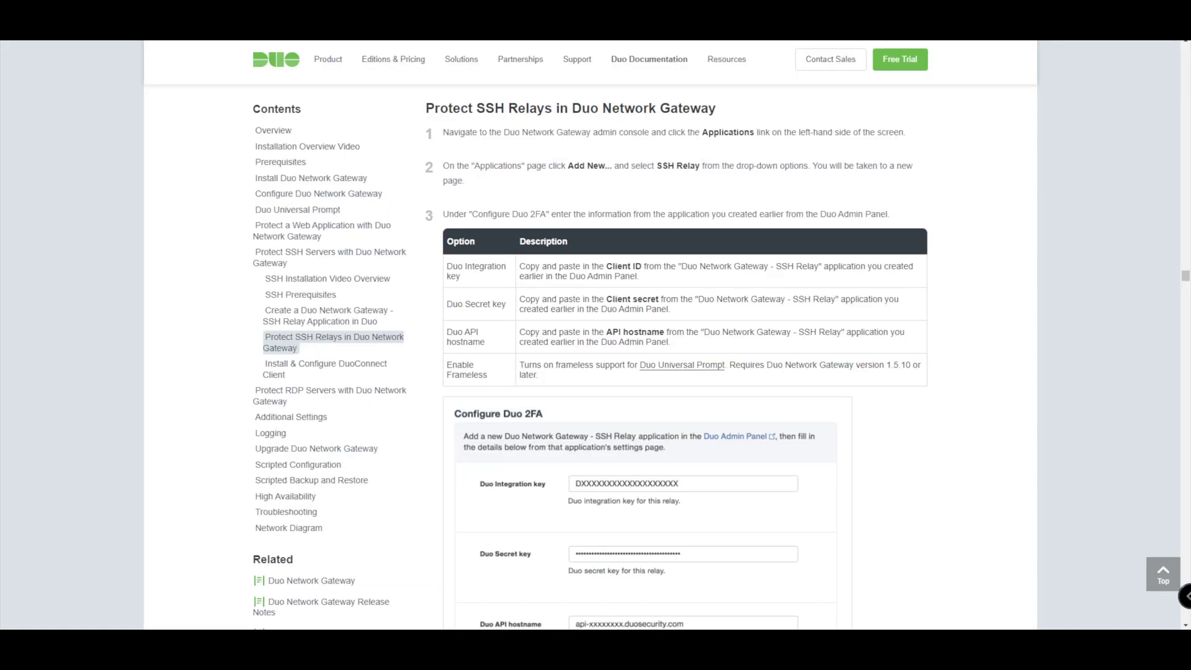
- Scroll through the Protect SSH Relays guide to the Install & Configure DuoConnect Client section
scroll(676, 357, down, 5)
scroll(677, 358, up, 6)
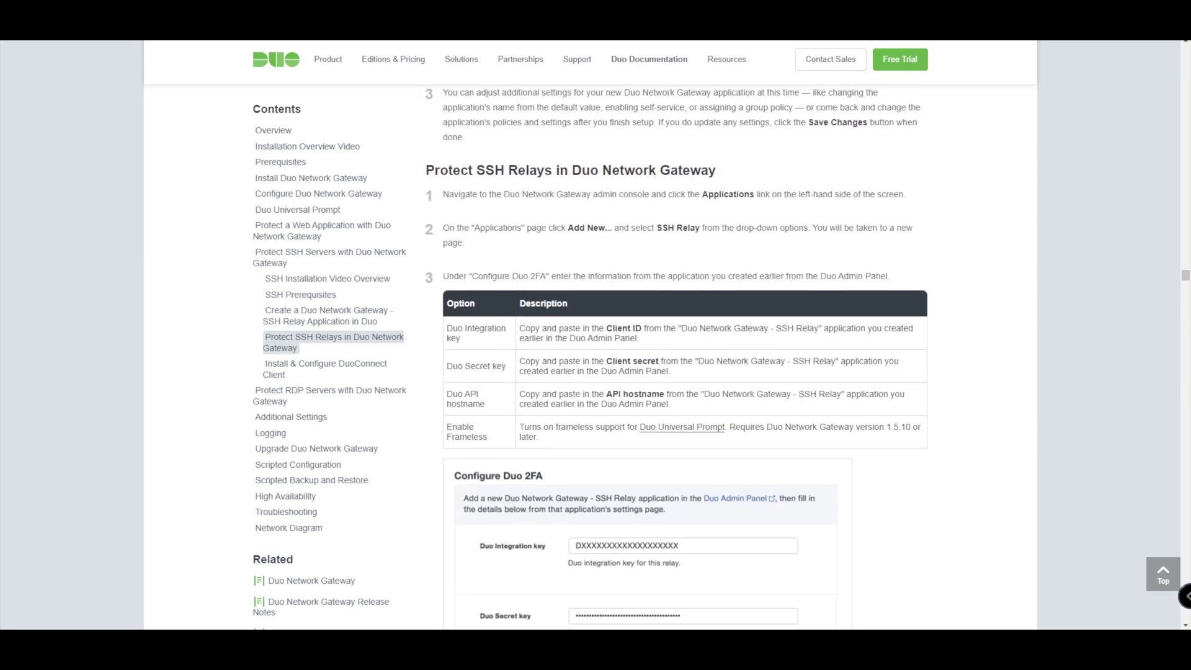
scroll(682, 358, down, 9)
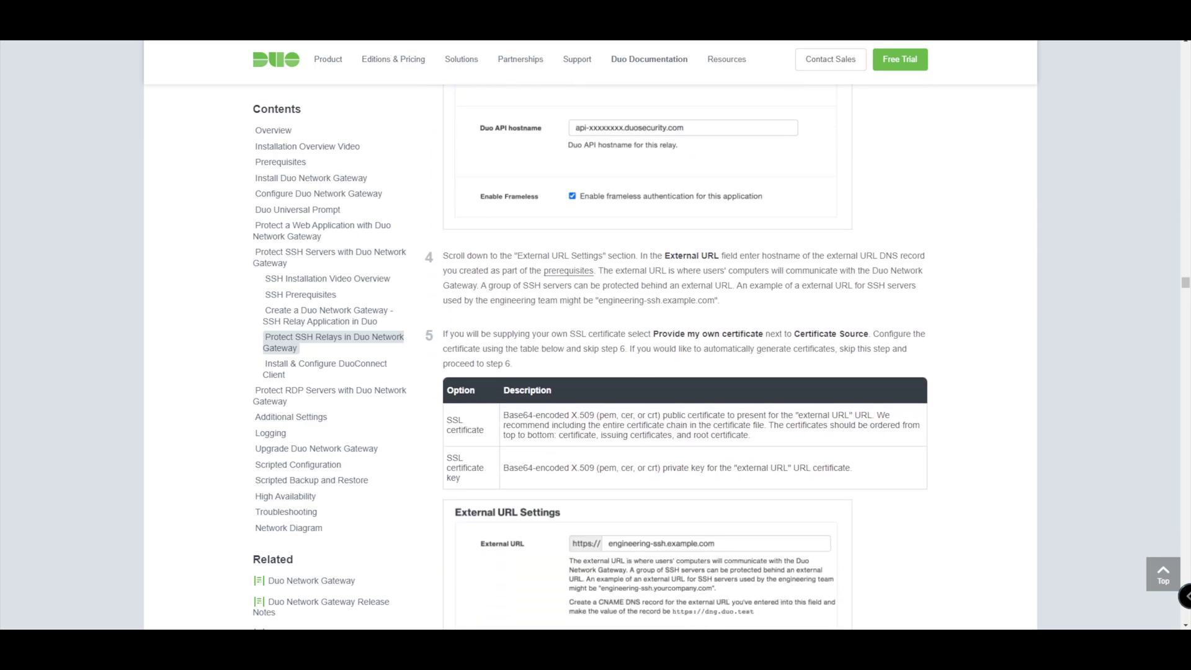
scroll(683, 358, down, 2)
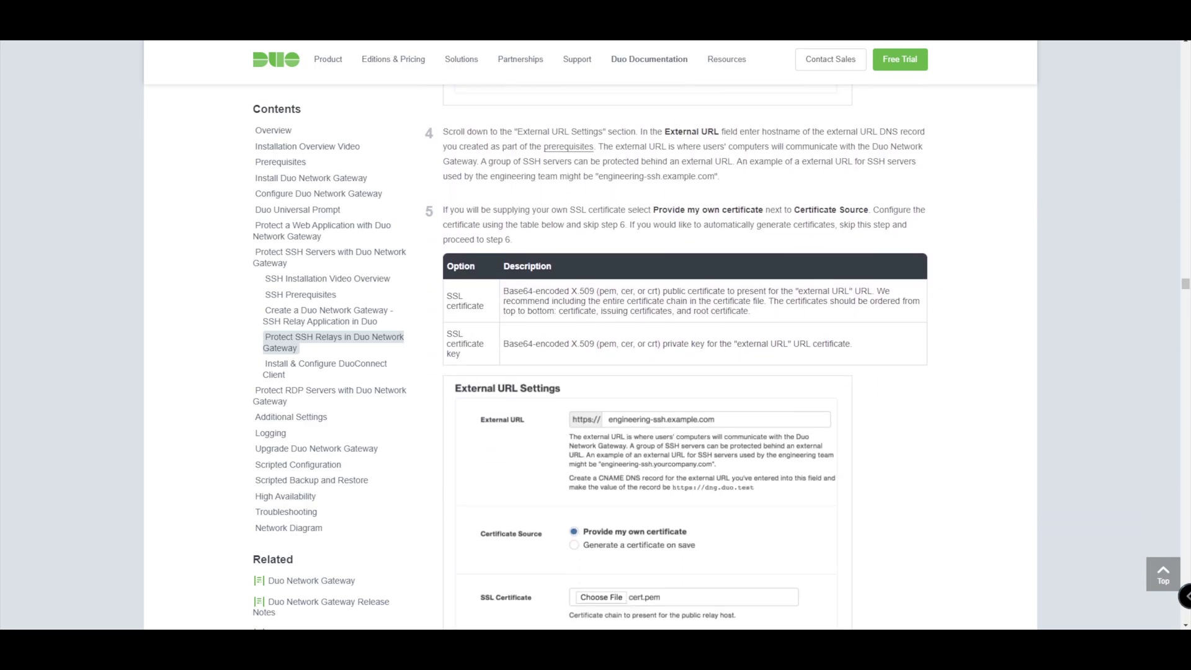
scroll(682, 357, down, 7)
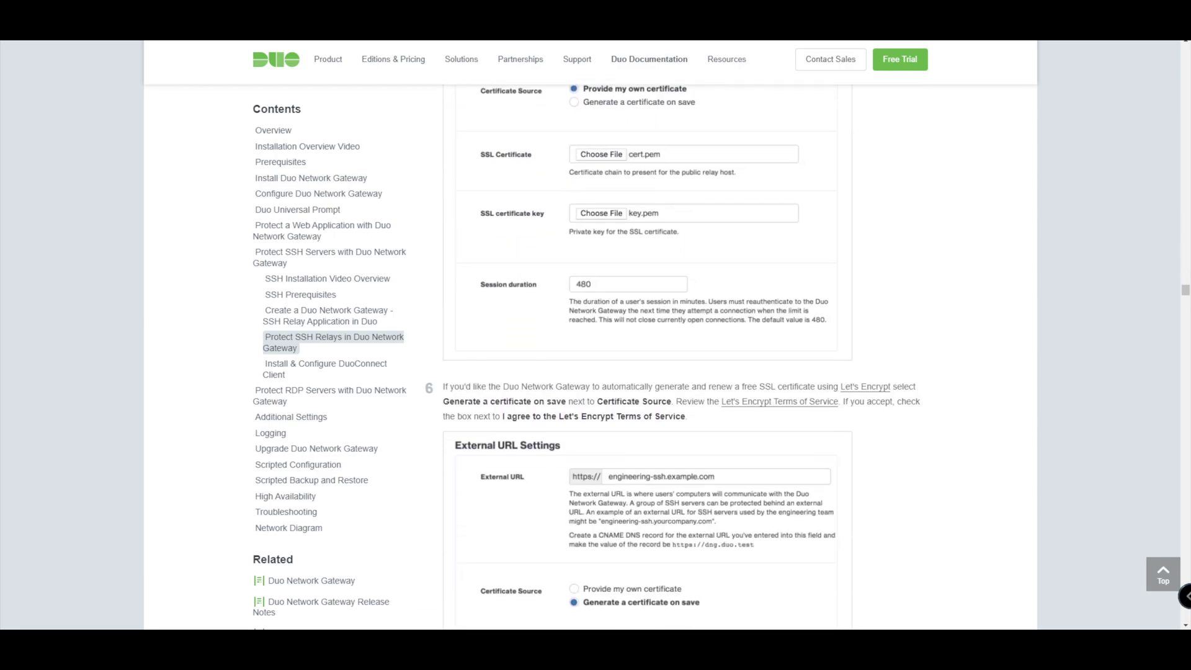
scroll(682, 357, down, 6)
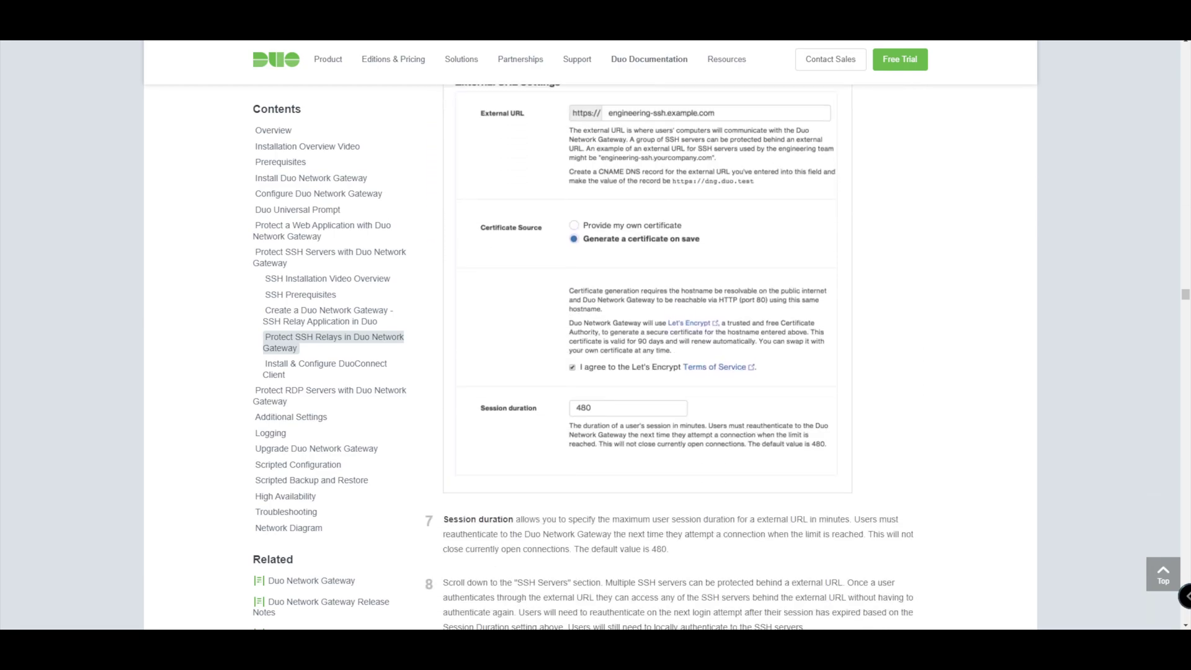
scroll(683, 358, down, 5)
scroll(683, 357, down, 4)
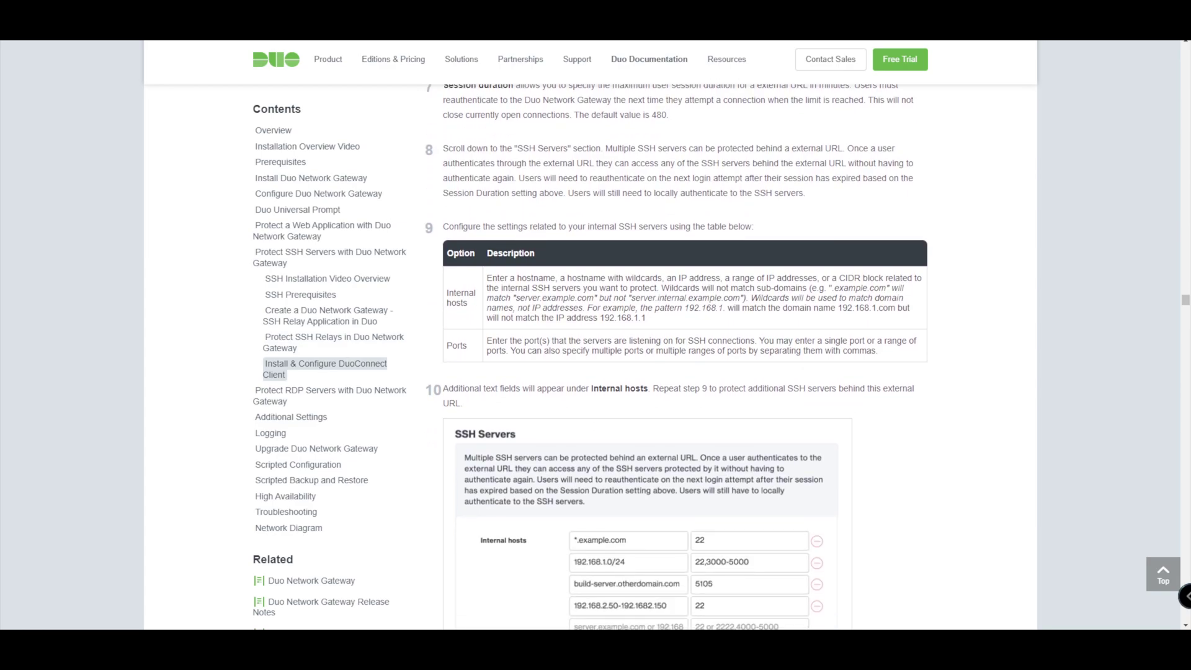
scroll(683, 358, down, 2)
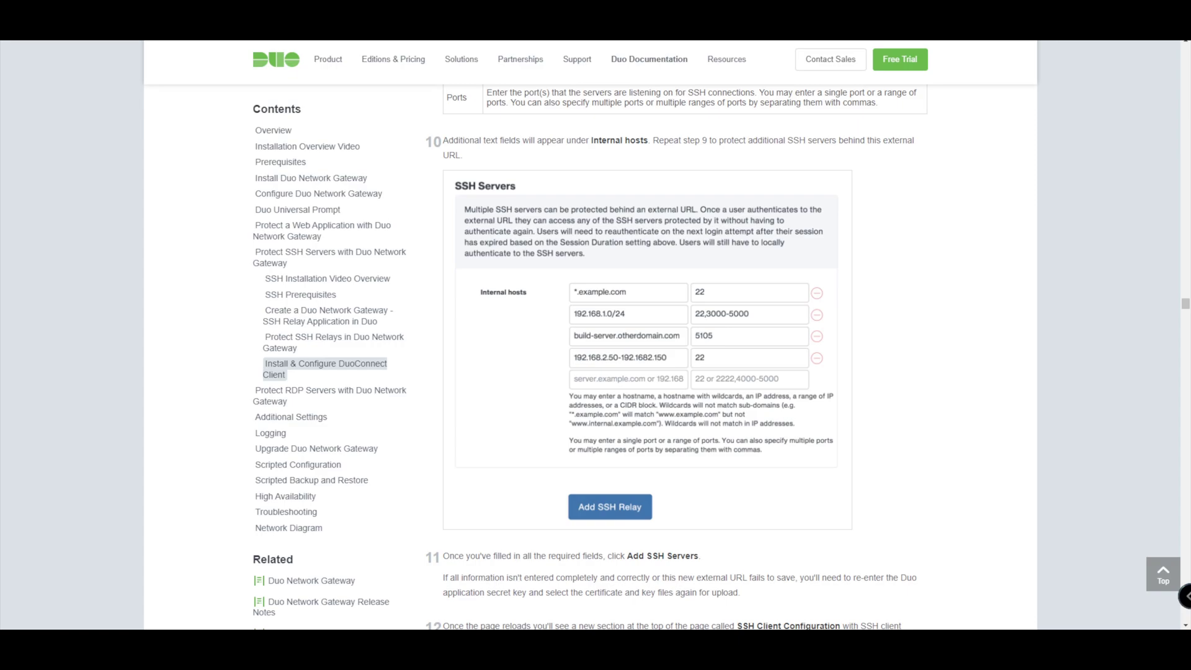
scroll(682, 358, down, 4)
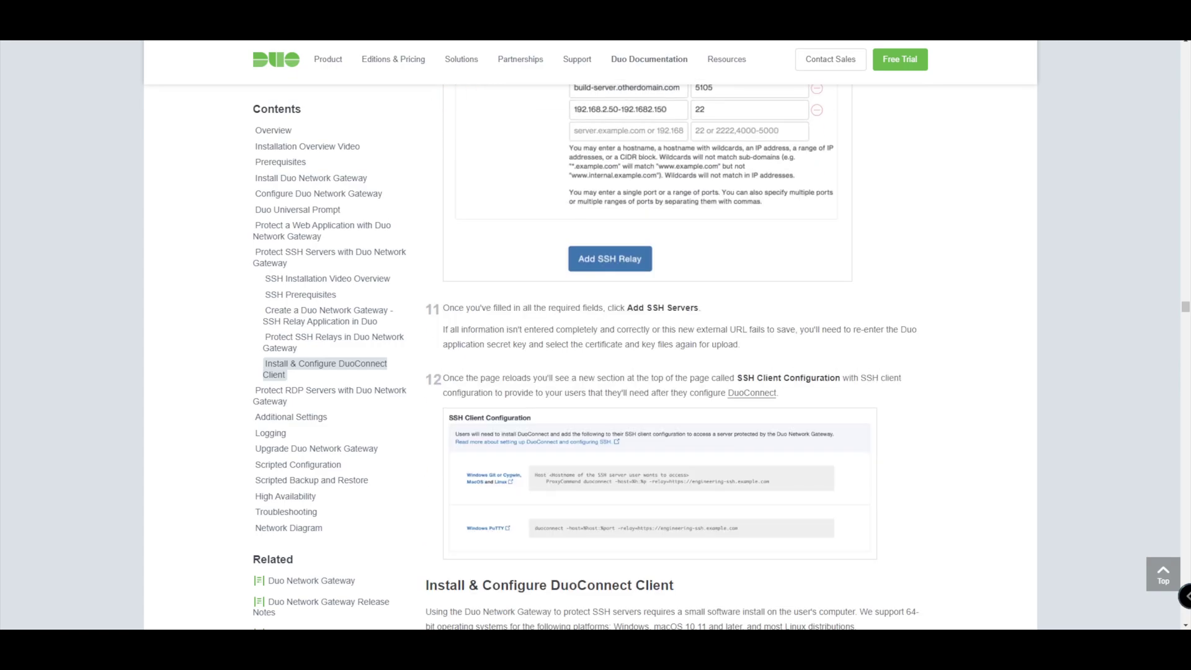
scroll(683, 357, down, 3)
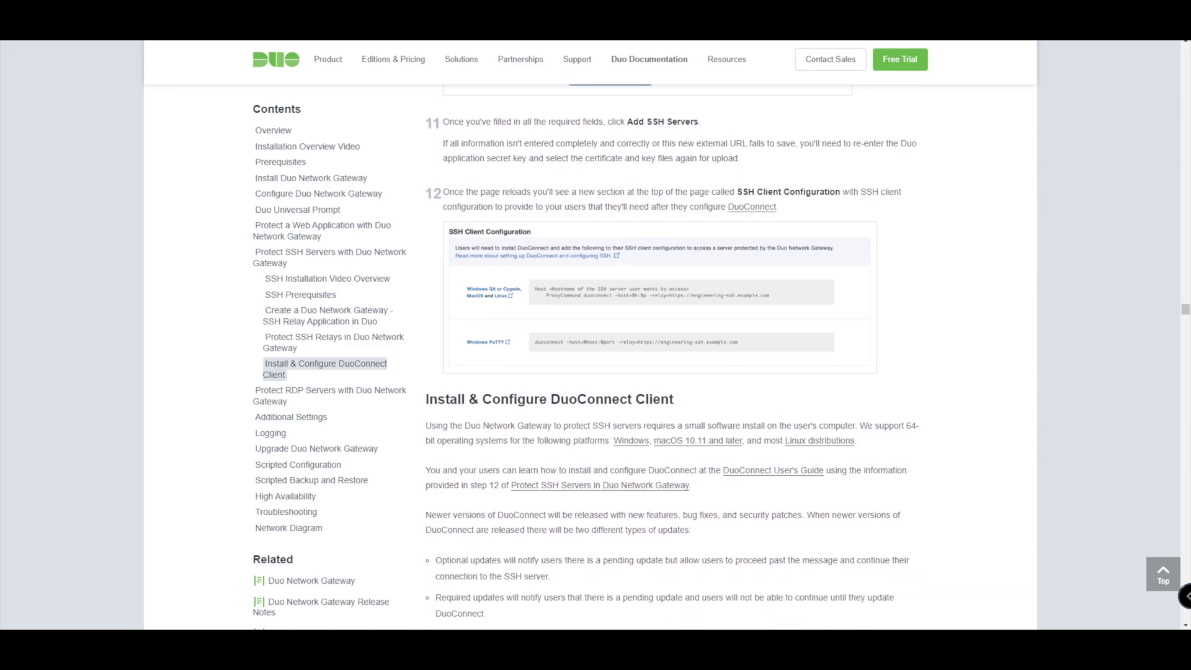
scroll(683, 357, down, 1)
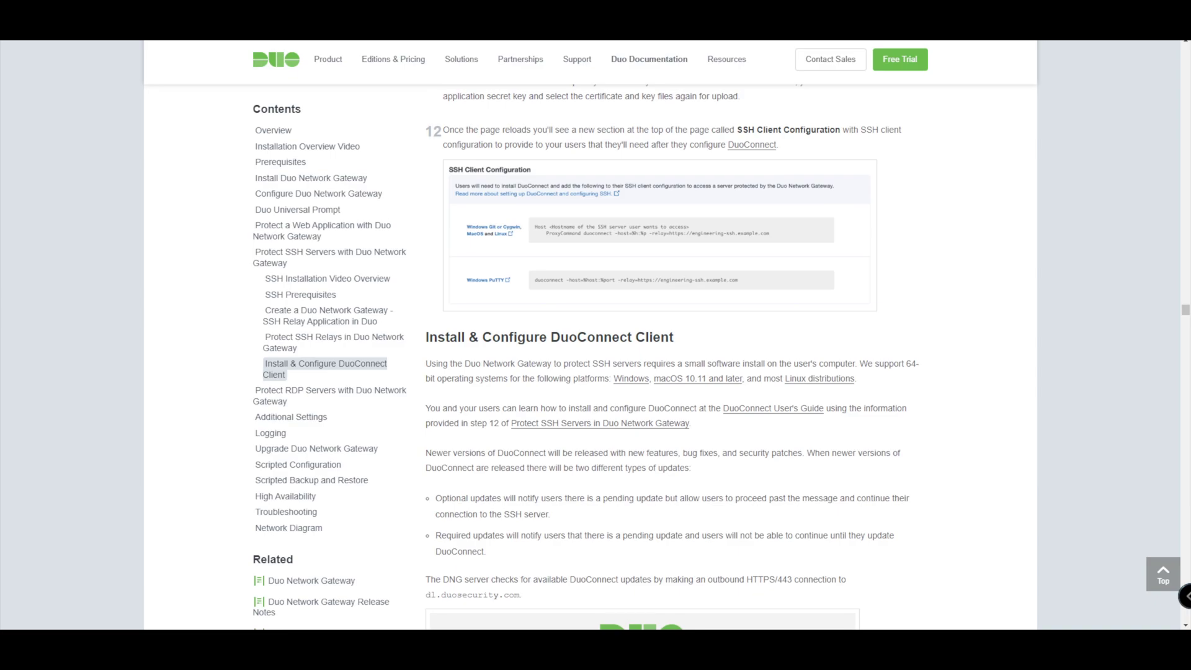
scroll(682, 357, down, 3)
scroll(683, 357, down, 1)
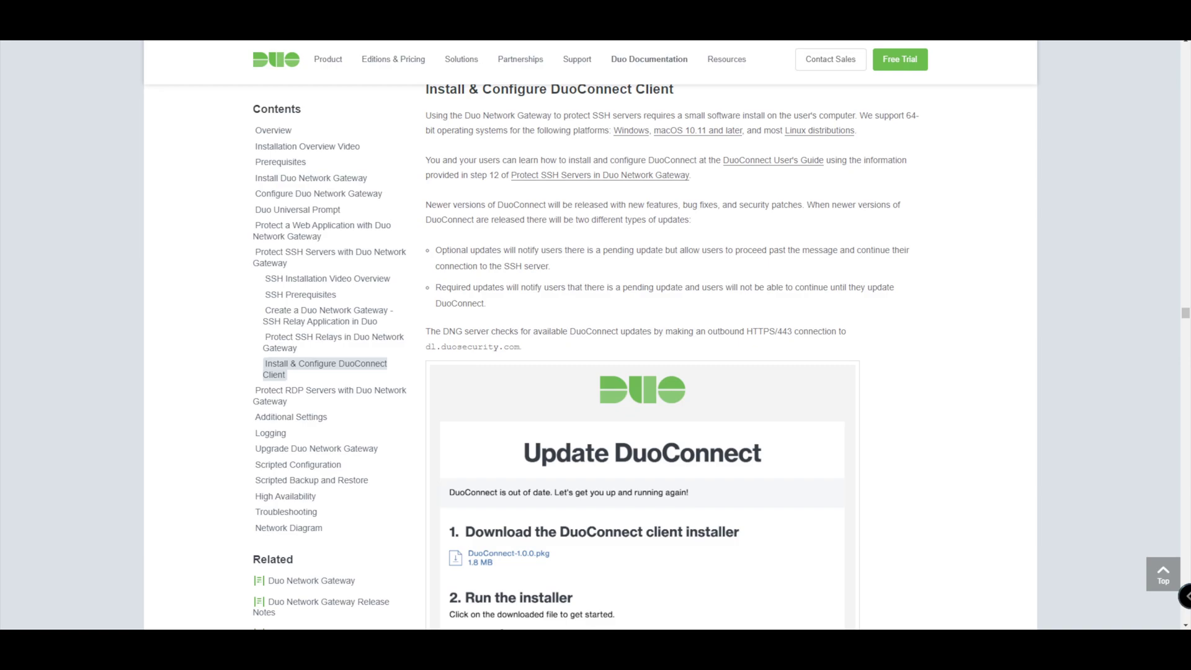
scroll(672, 357, up, 1)
scroll(672, 357, down, 4)
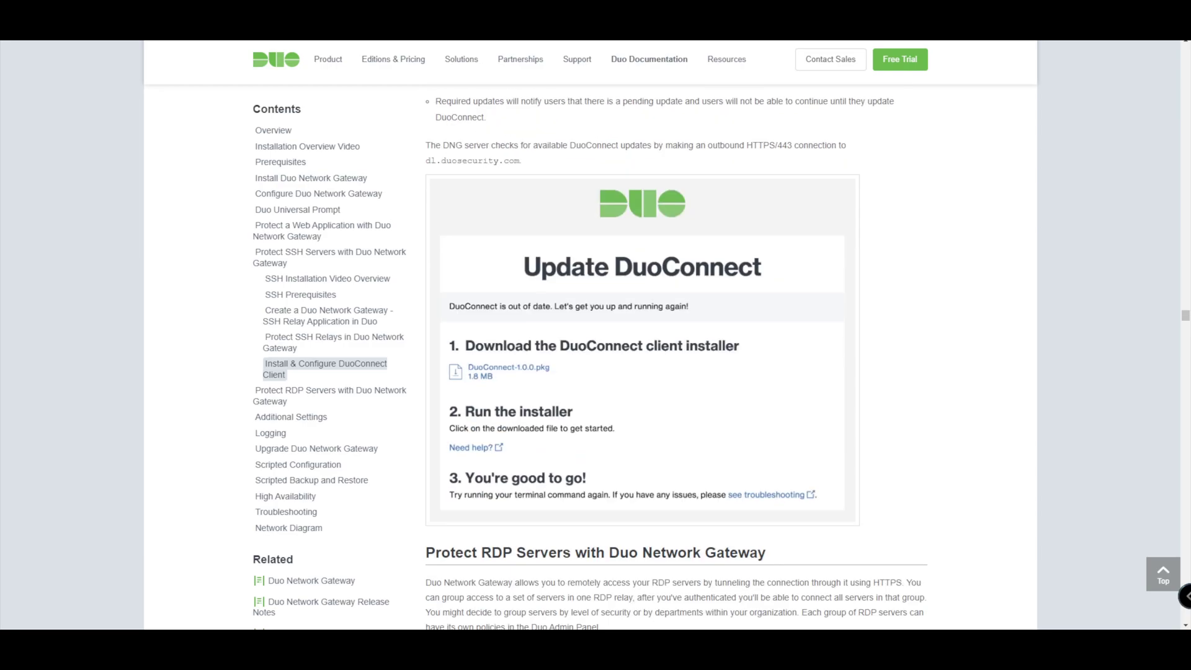
scroll(672, 358, up, 1)
scroll(672, 357, down, 2)
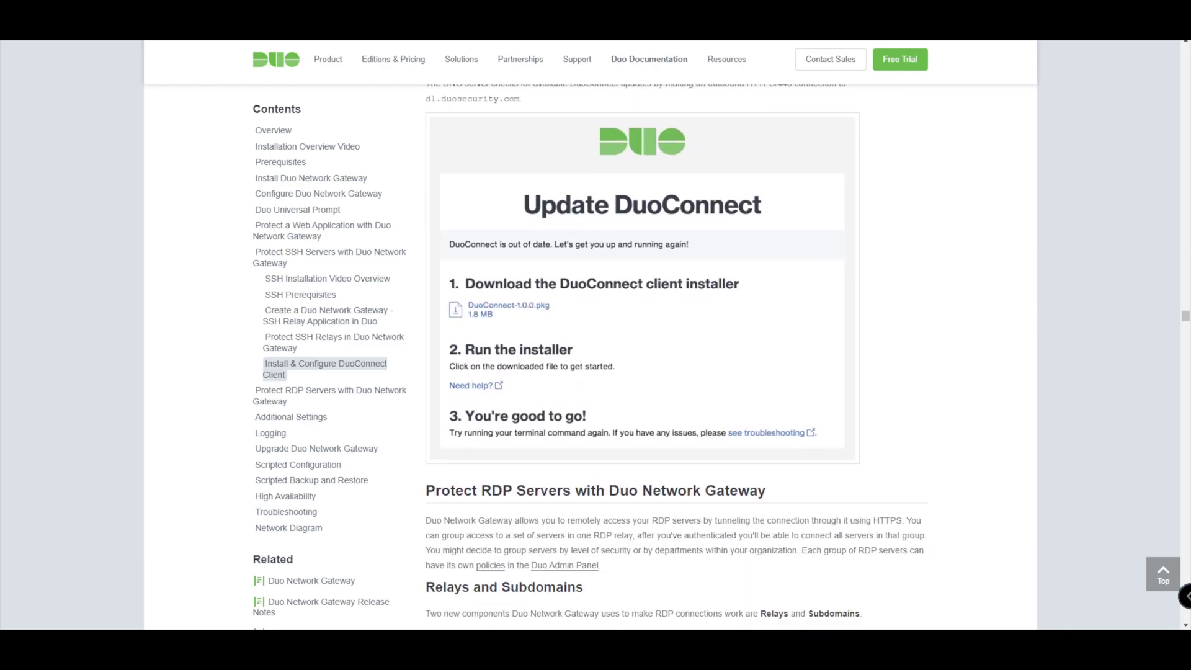
scroll(672, 357, up, 5)
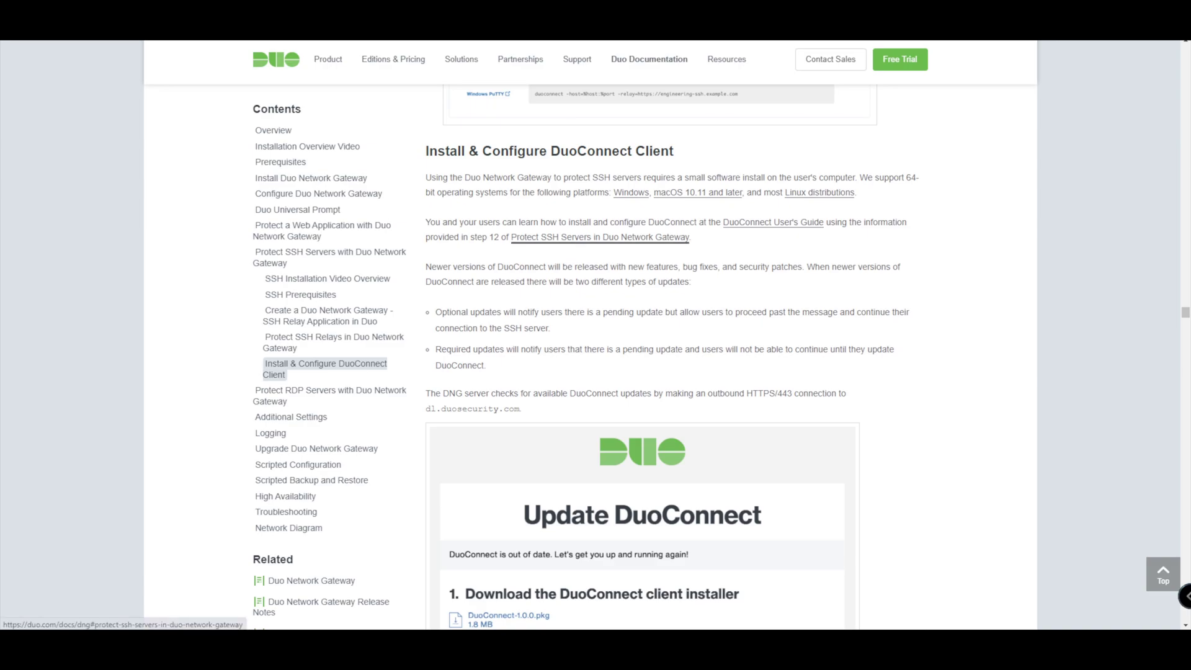
scroll(600, 237, up, 1)
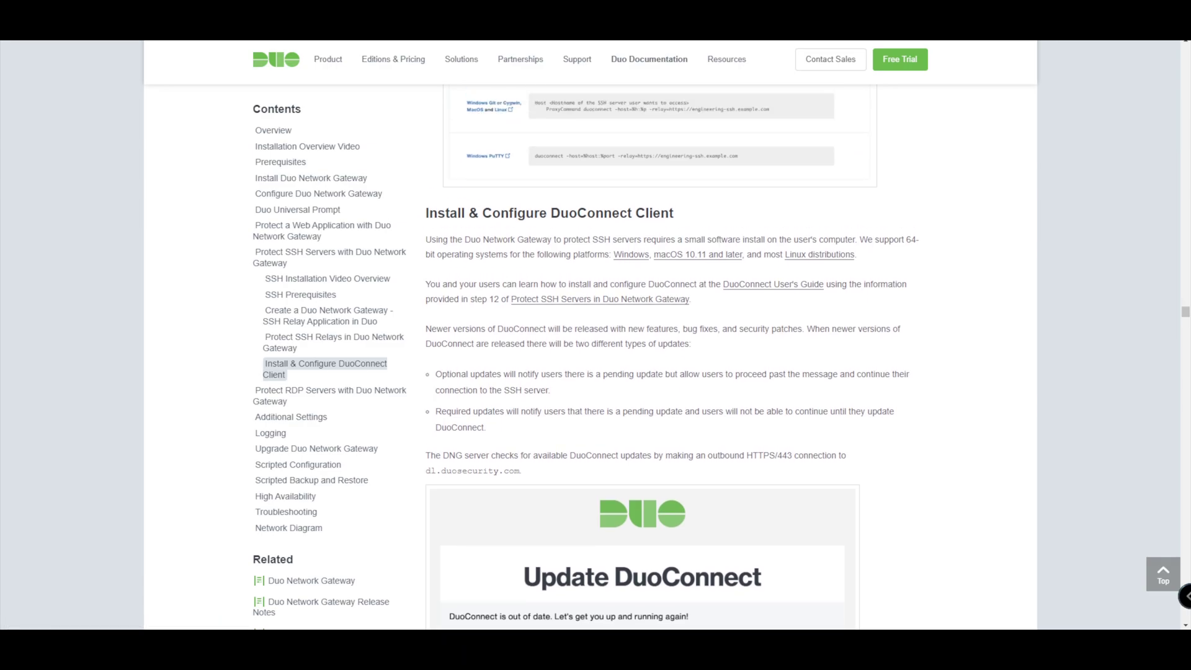
scroll(672, 362, down, 1)
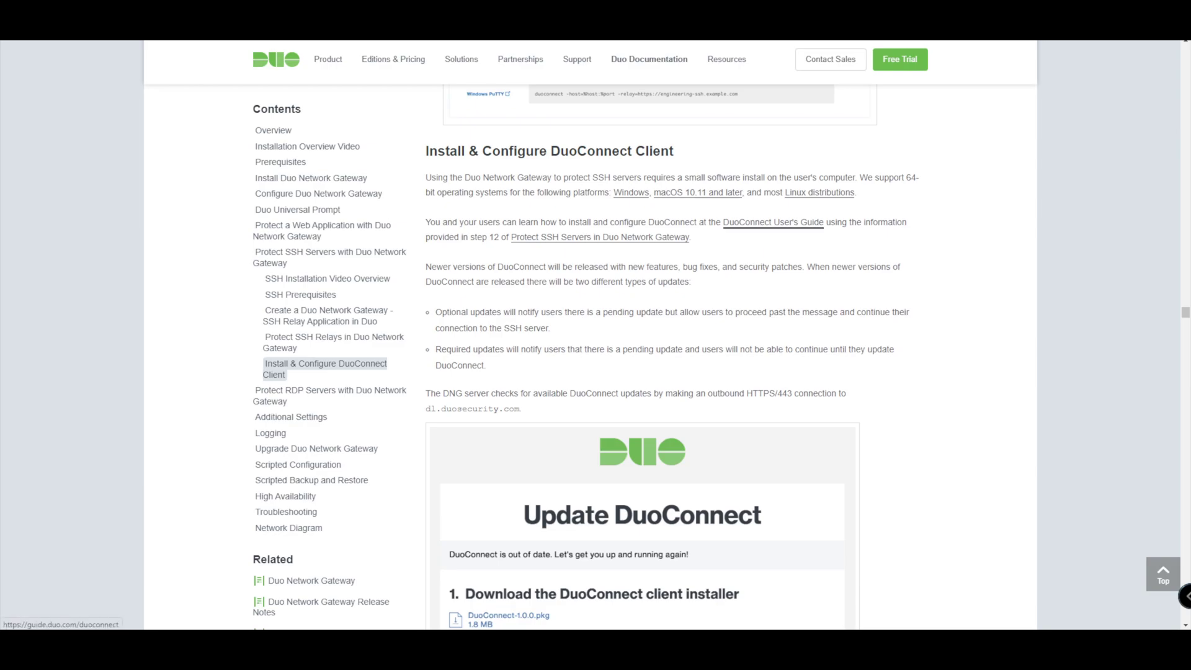
- Scroll the labssh.networkwizkid.co.uk relay page to its DuoConnect SSH client configuration commands
scroll(773, 222, down, 3)
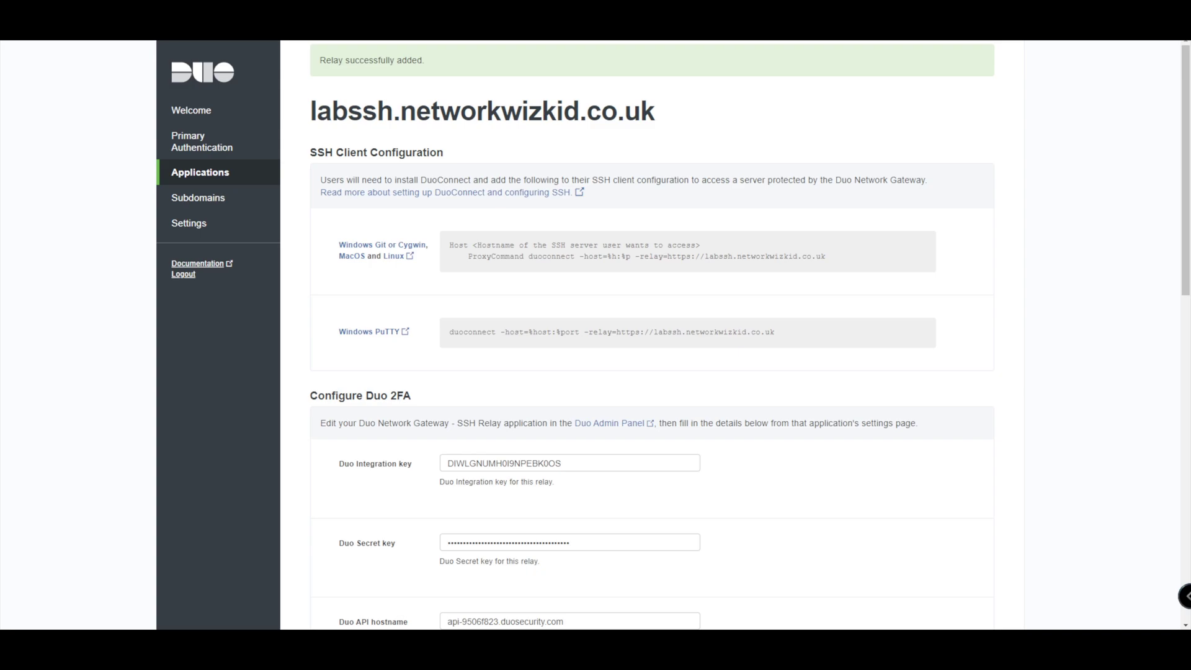
- Copy the relay's Windows Git/macOS/Linux SSH client configuration lines
drag(826, 256, 449, 245)
right_click(470, 250)
click(490, 262)
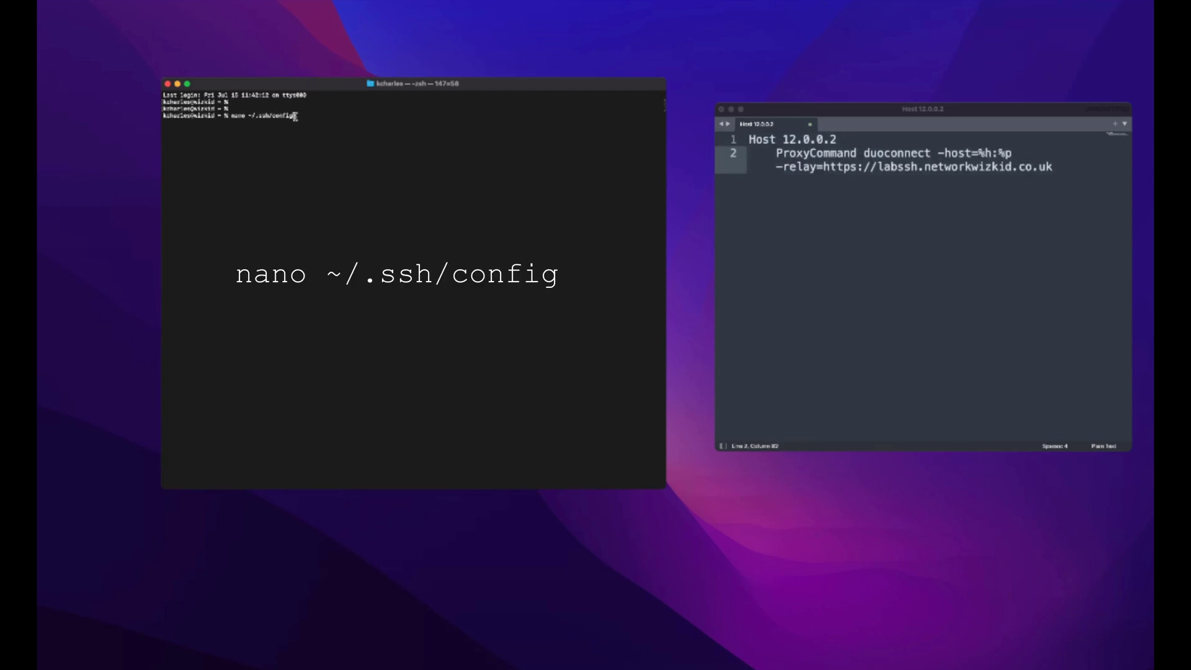
- Copy the nano command and run it to open ~/.ssh/config
drag(297, 115, 237, 120)
right_click(237, 119)
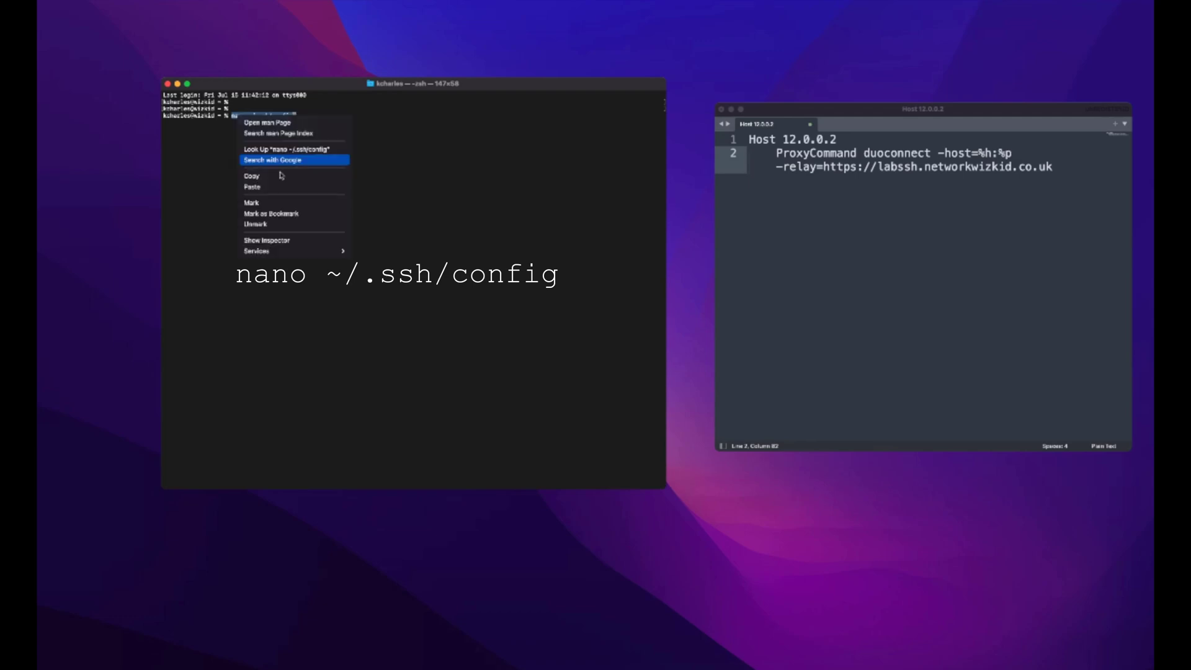
click(281, 176)
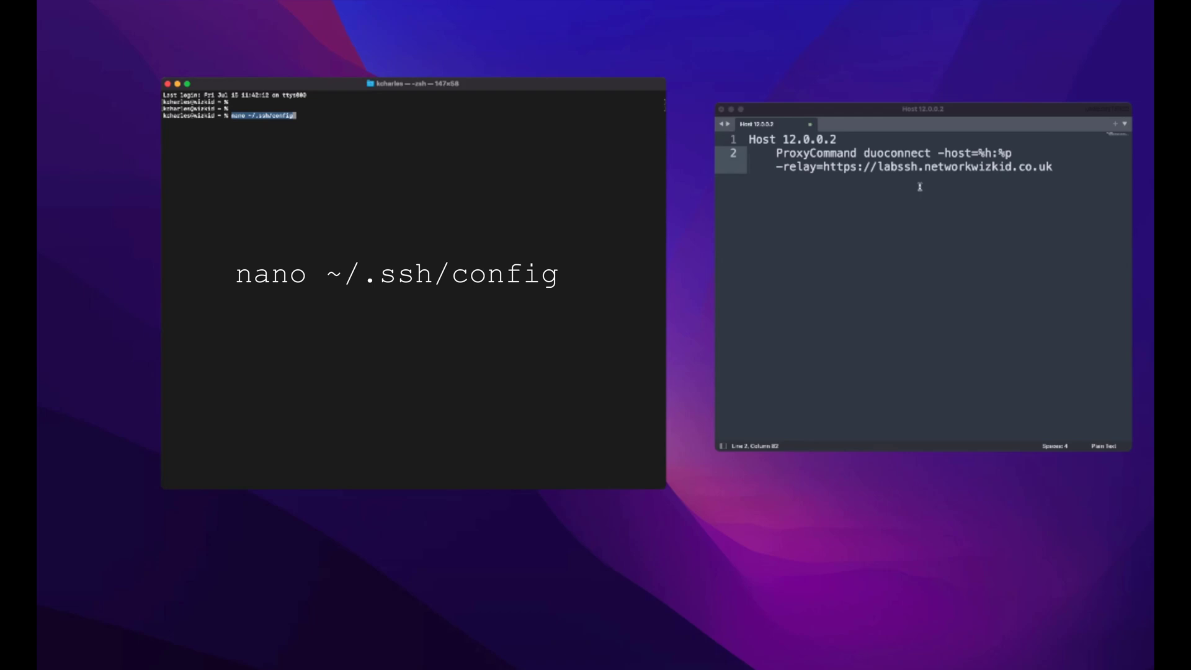
key(Return)
key(Return)
key(super+v)
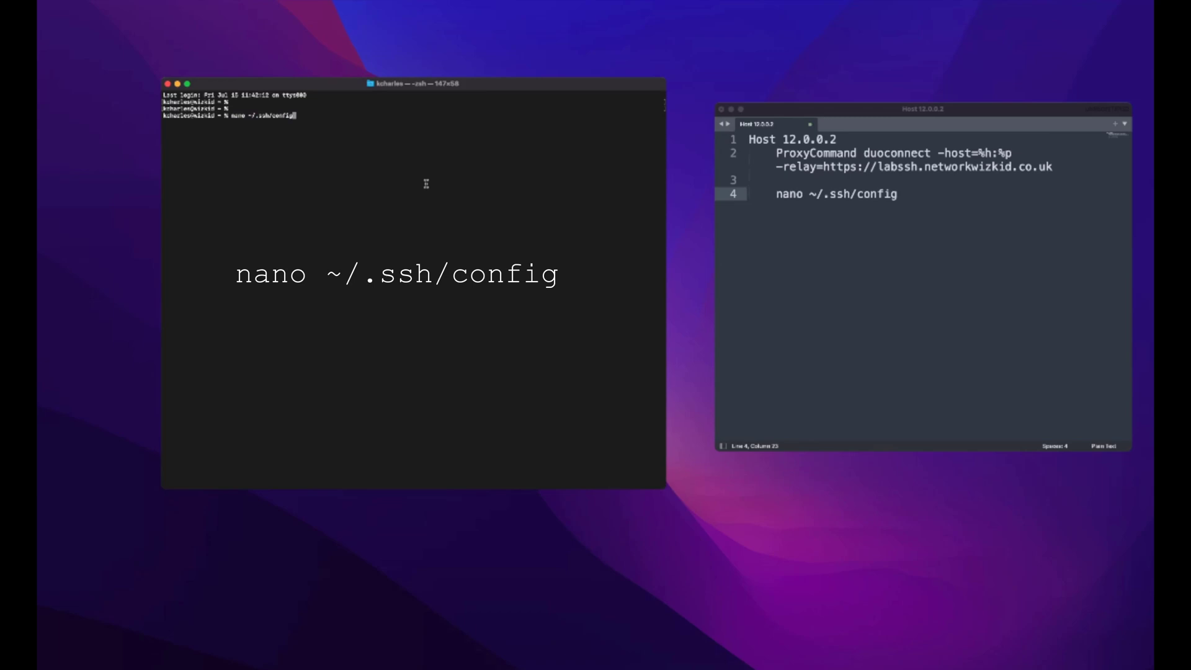
key(Return)
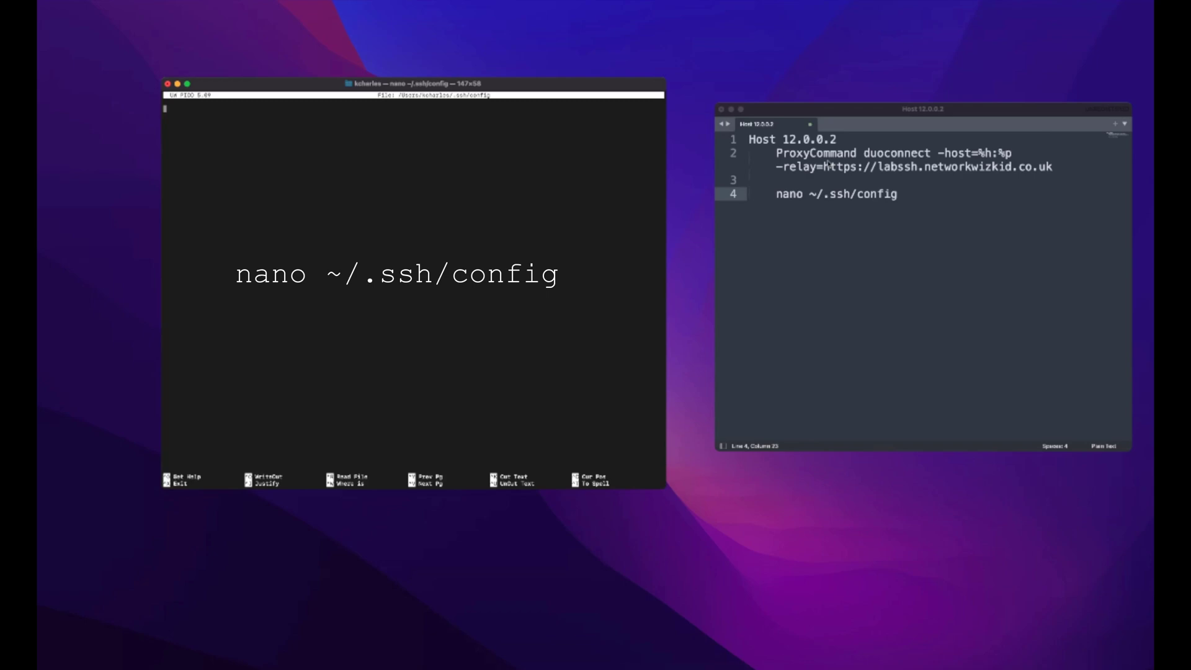
- Paste the Host 12.0.0.2 and ProxyCommand duoconnect lines into the config file
drag(1054, 167, 749, 139)
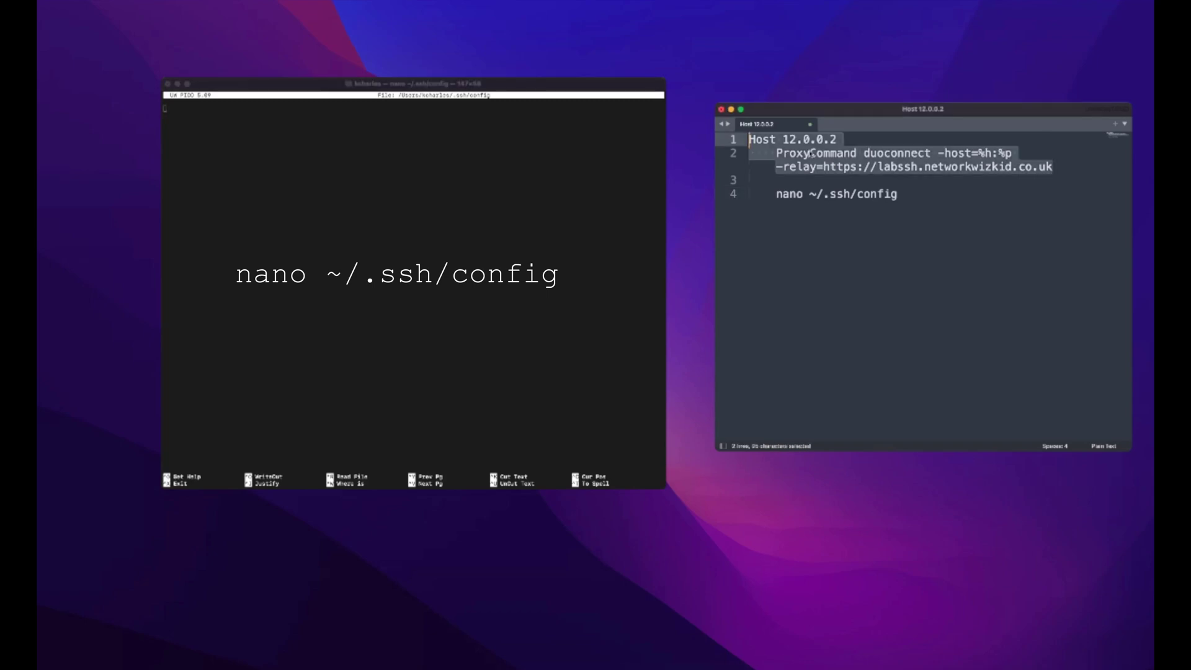
right_click(811, 154)
click(841, 184)
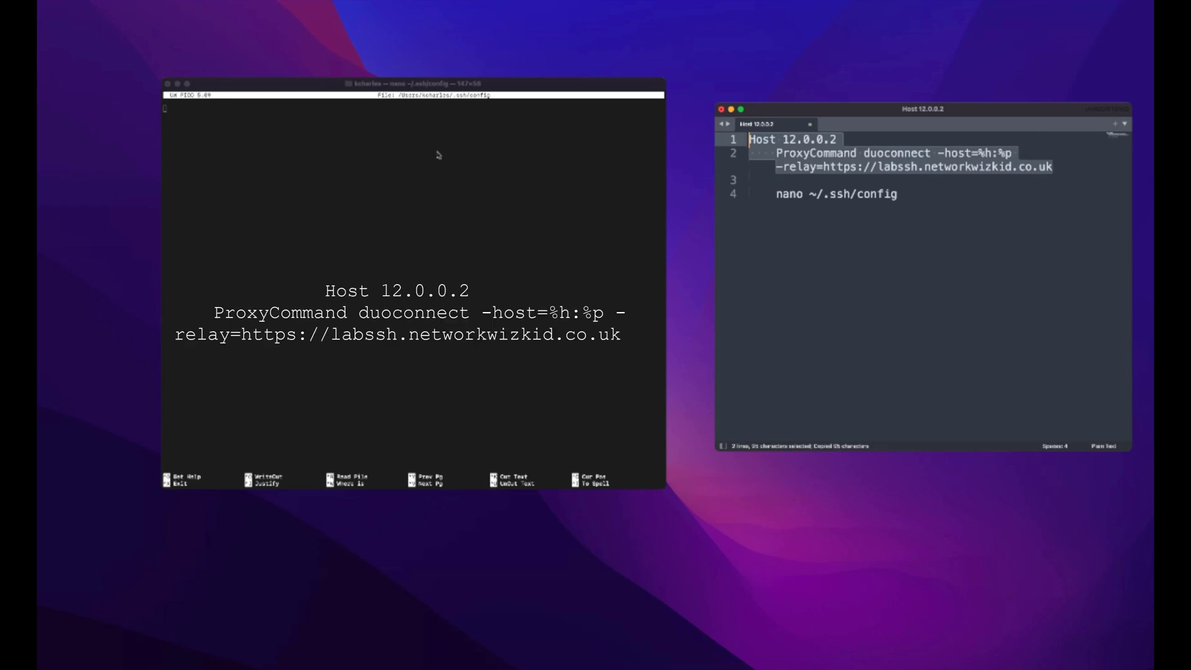
right_click(438, 152)
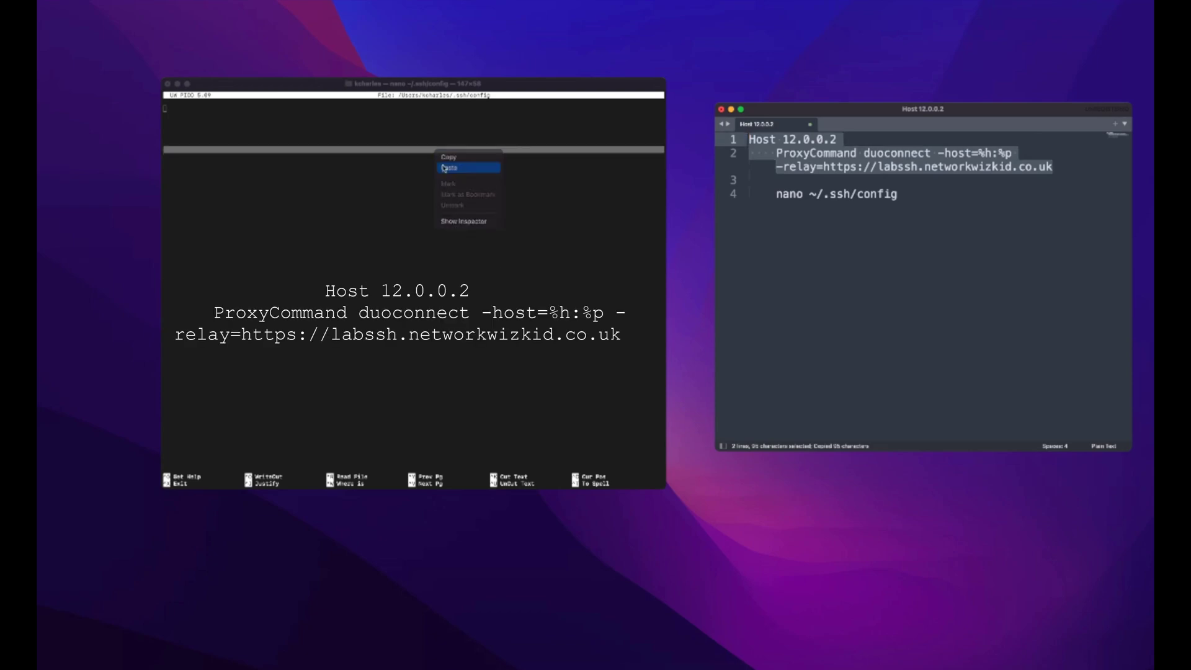
click(444, 167)
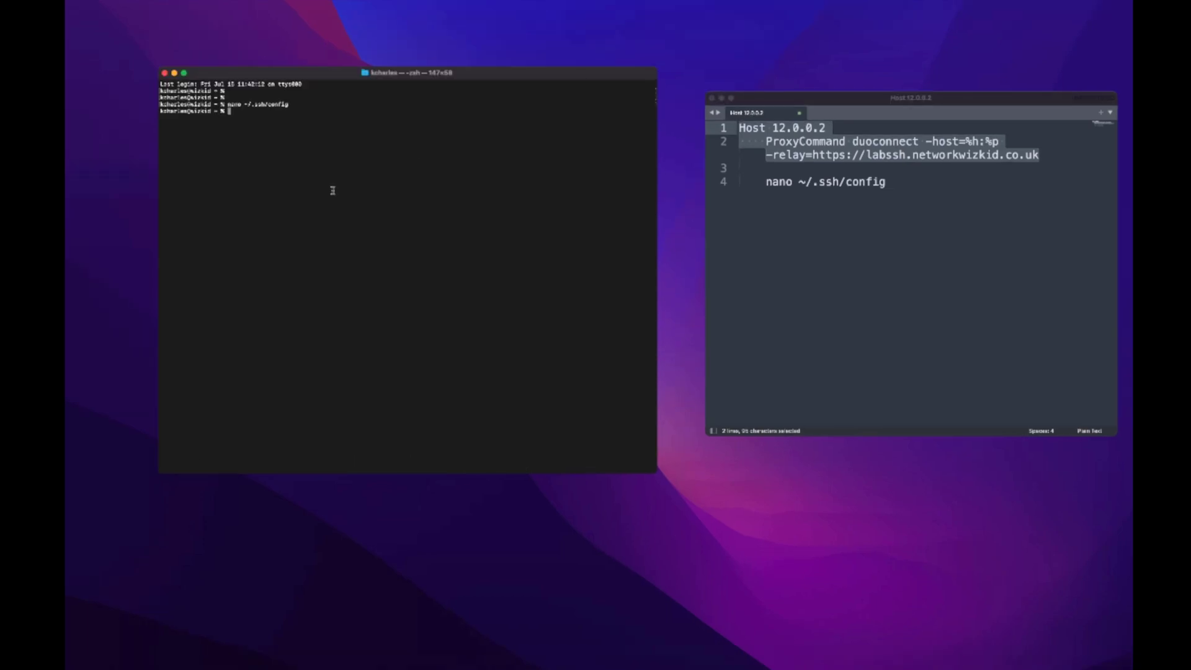
key(Return)
key(Return)
text(ssh)
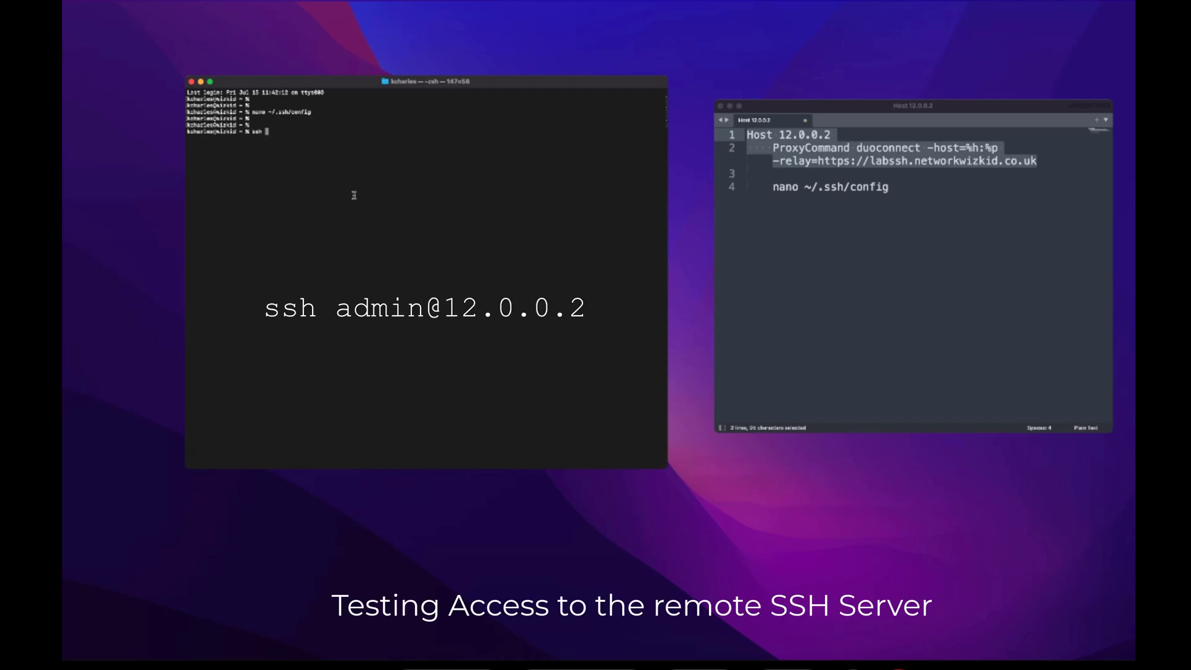
text( admin@12.0.0.2)
key(BackSpace)
key(BackSpace)
key(BackSpace)
key(BackSpace)
key(BackSpace)
key(BackSpace)
key(BackSpace)
key(BackSpace)
text(12.0.0.2)
key(Return)
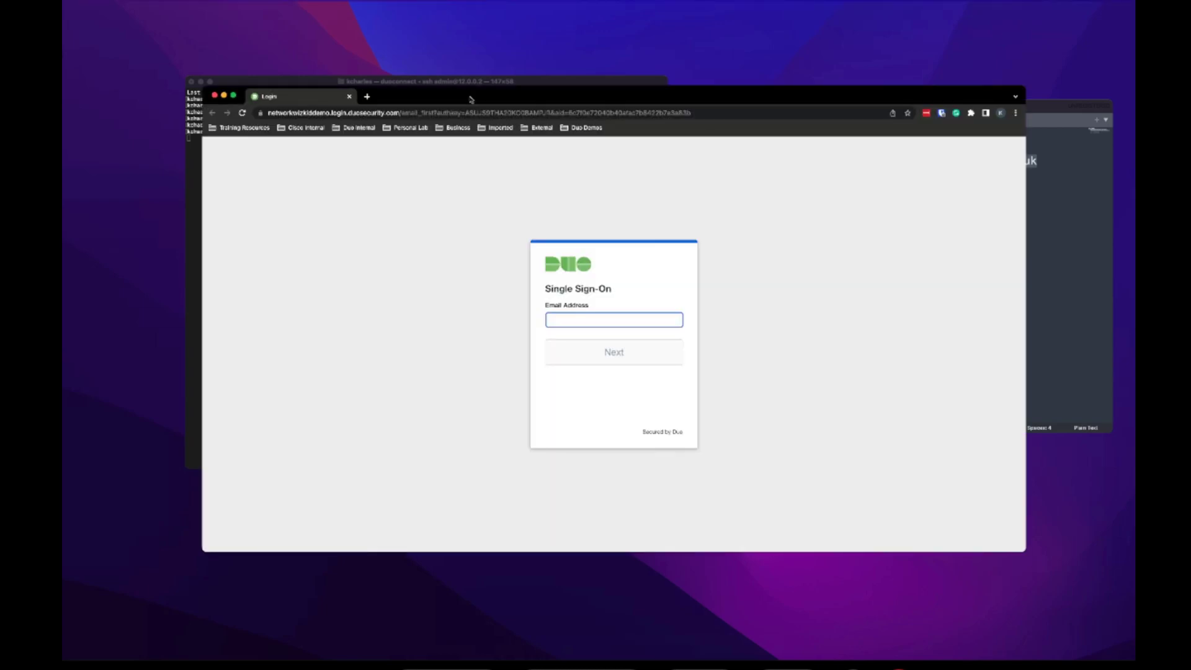
- Enter the user's e-mail address on the Duo SSO page, fixing the misspelled domain
drag(503, 99, 511, 95)
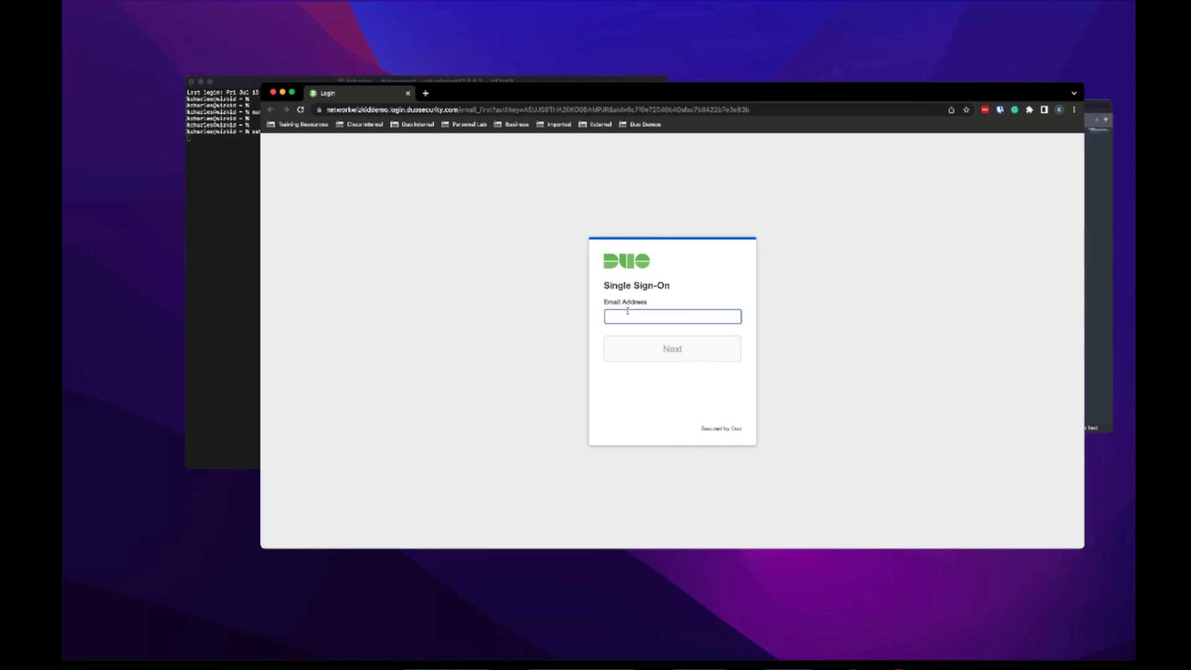
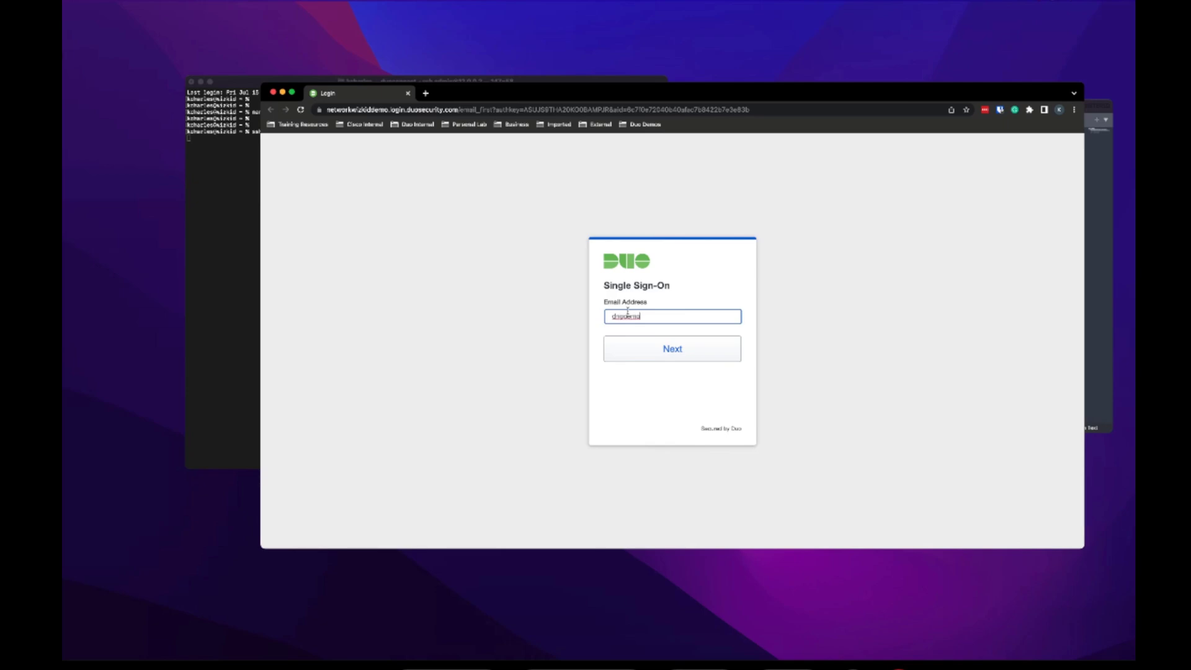
key(Return)
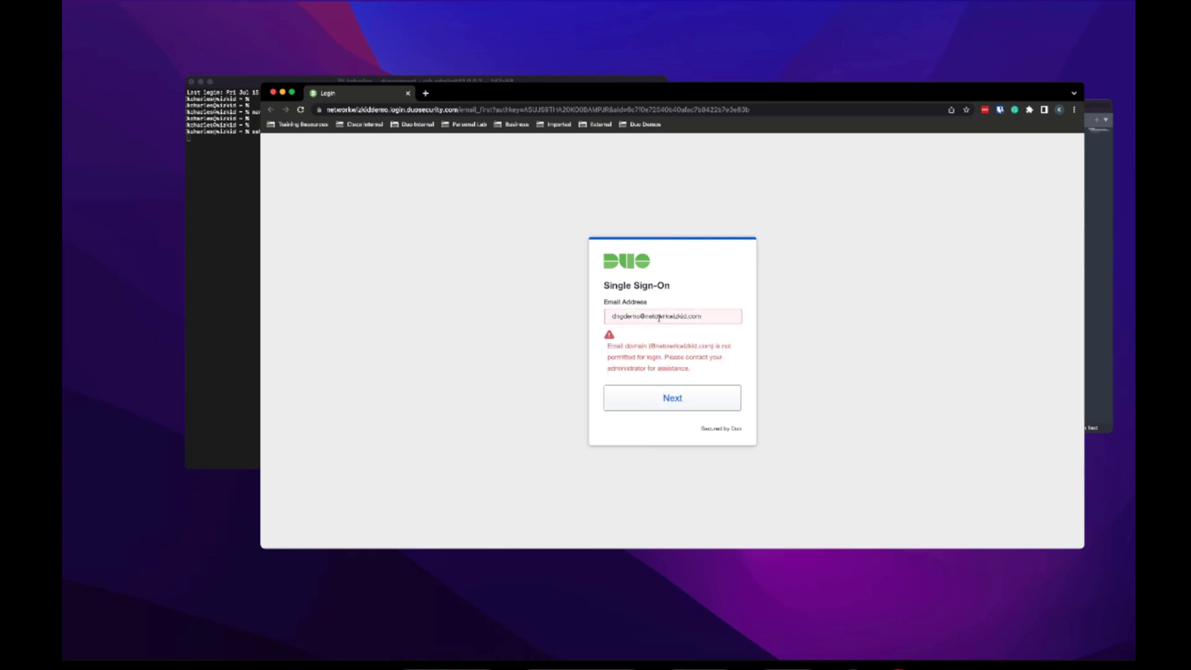
drag(659, 318, 708, 319)
key(BackSpace)
key(BackSpace)
text(workwizkid.com)
key(Return)
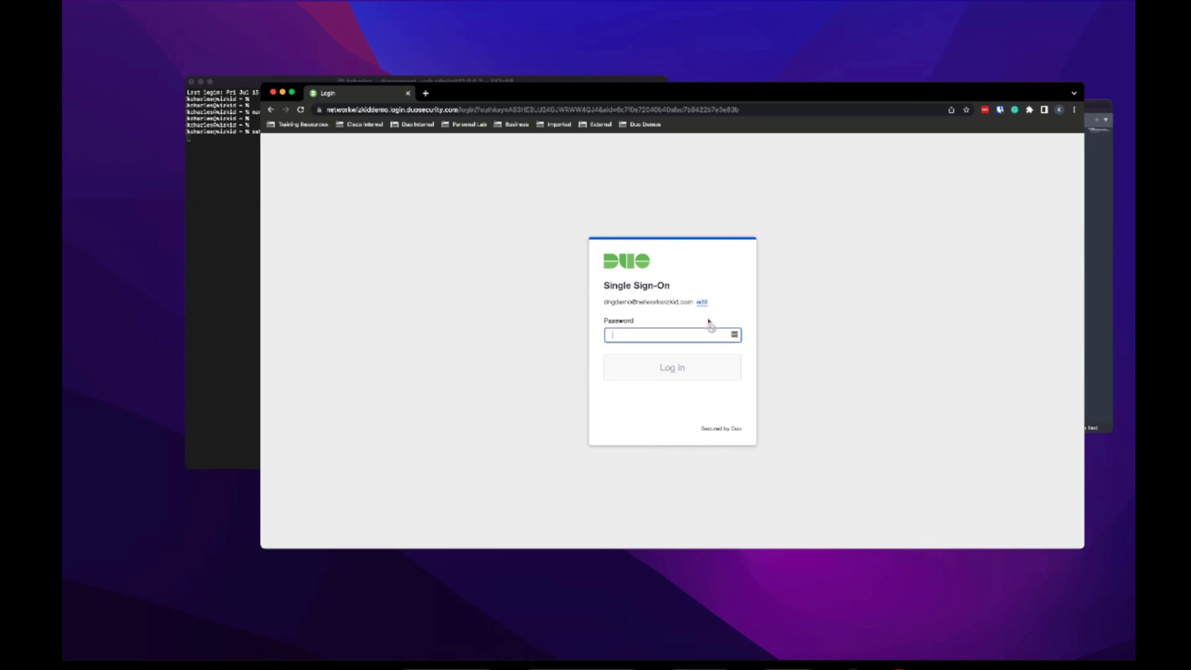
- Sign in with the account password, dismiss save-password prompts, and approve a Duo Push
text(********)
key(Return)
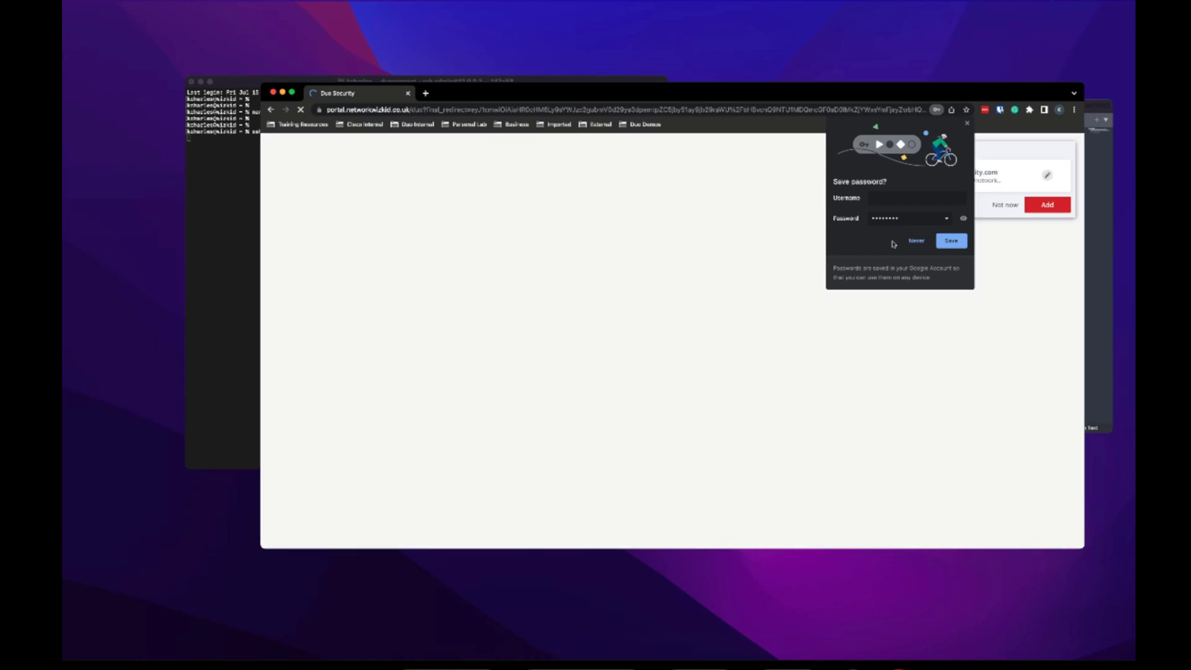
click(916, 241)
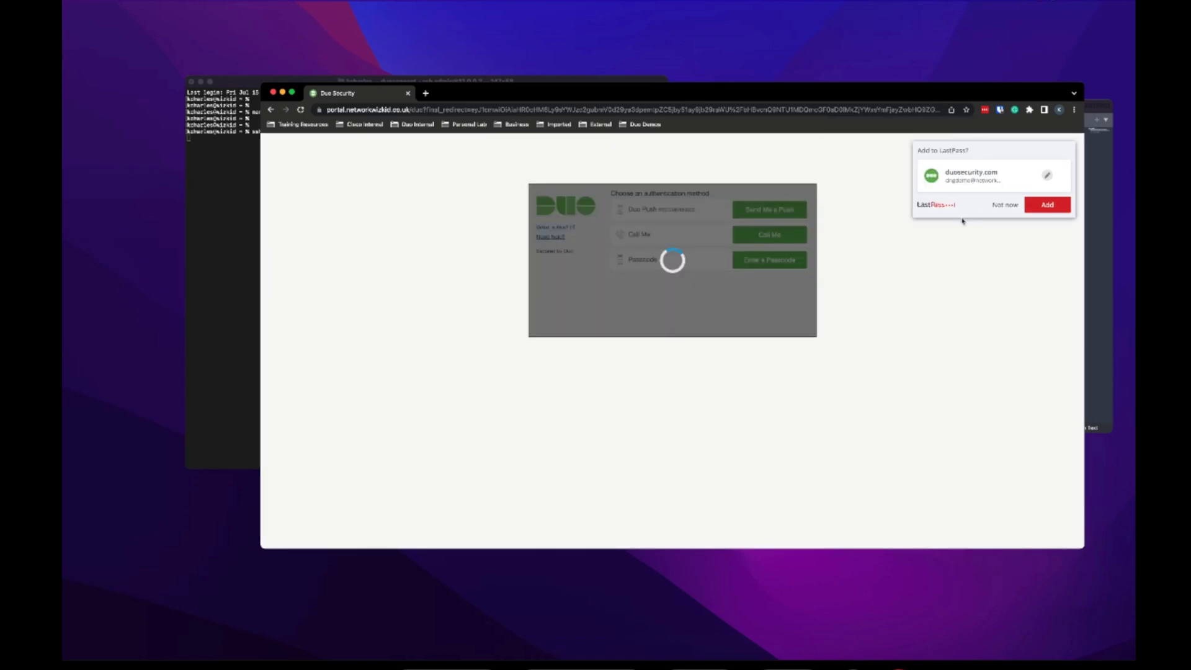
click(995, 206)
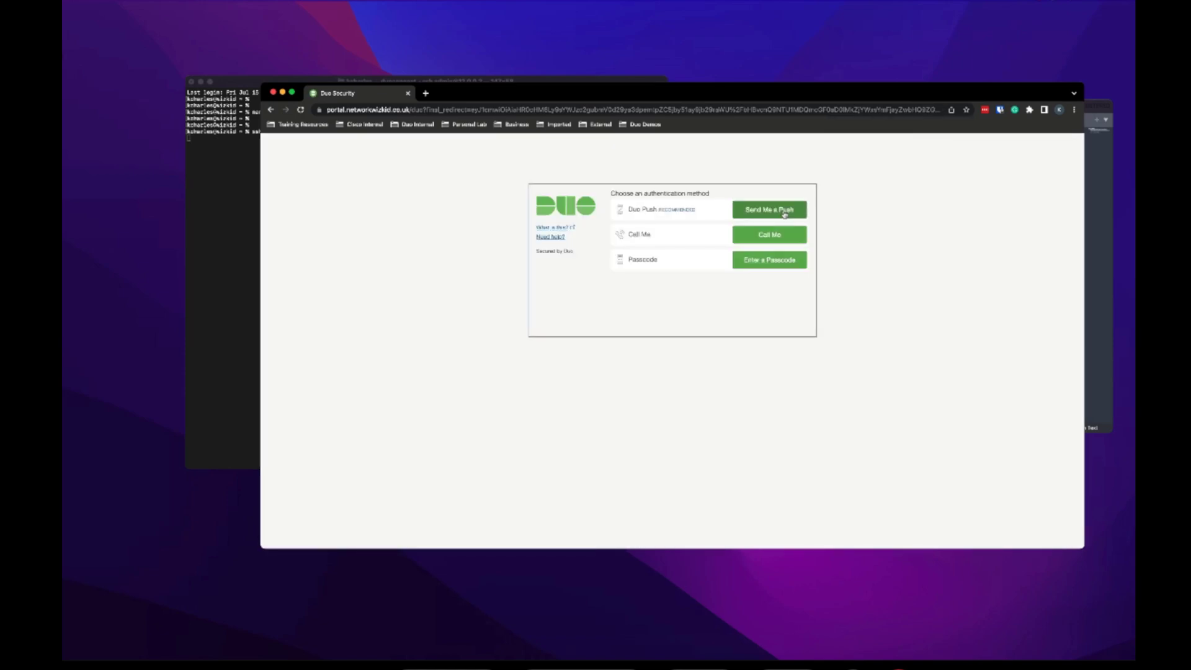
click(785, 213)
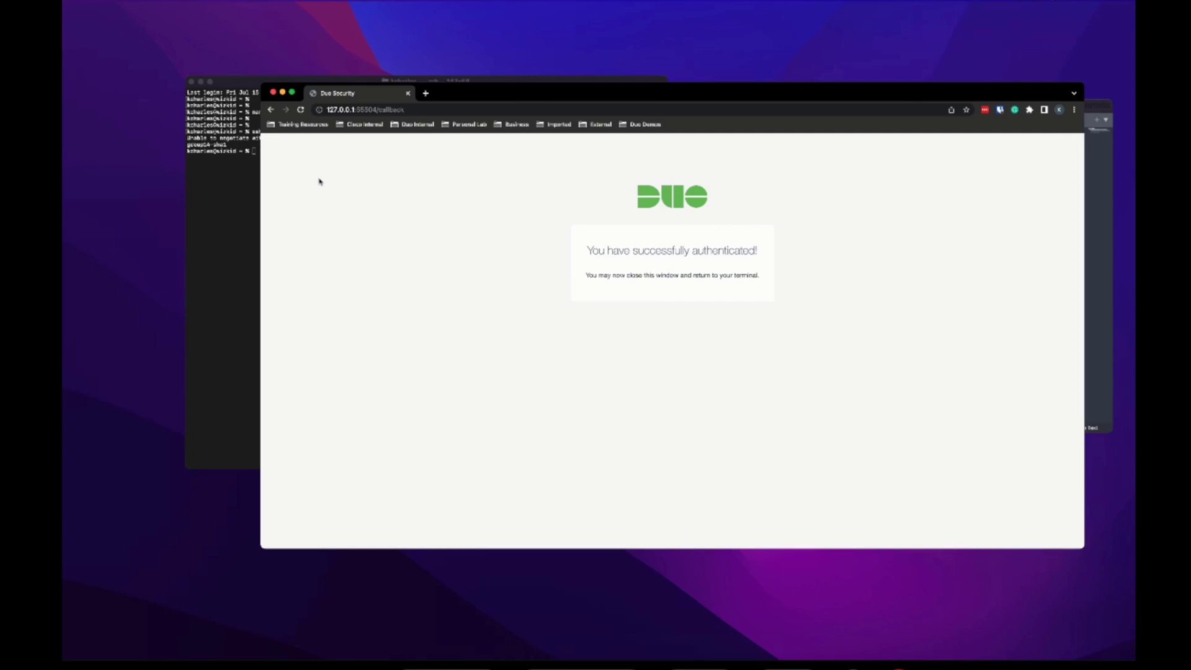
click(237, 142)
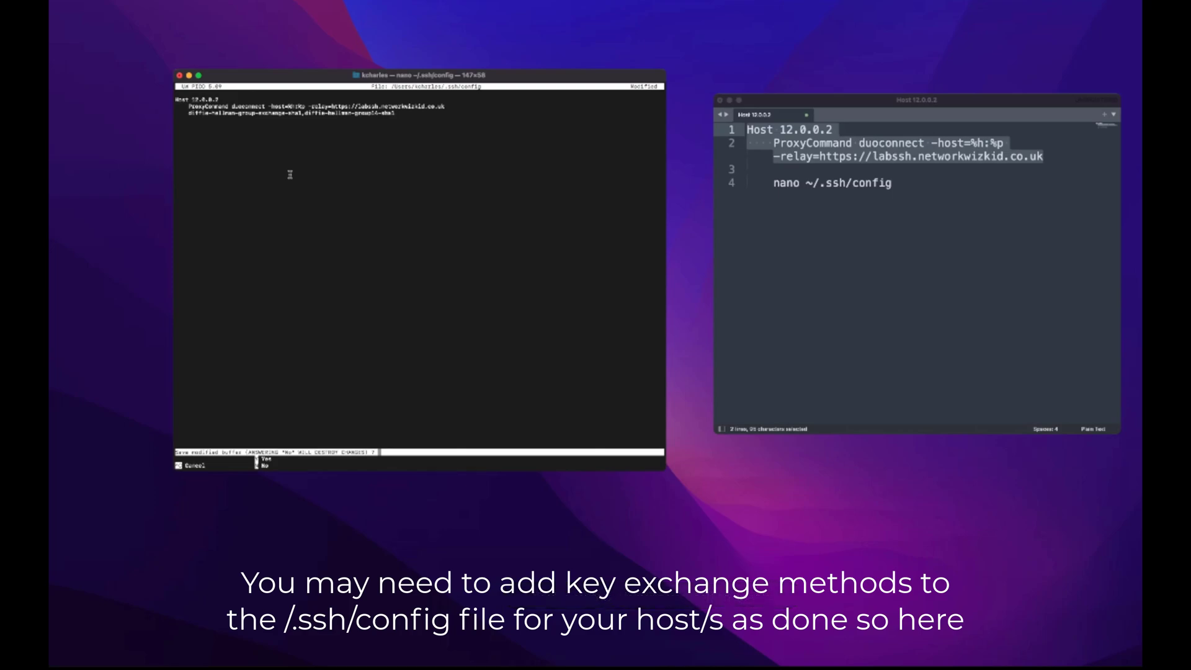
- Save ~/.ssh/config and reopen it in nano
key(y)
key(Return)
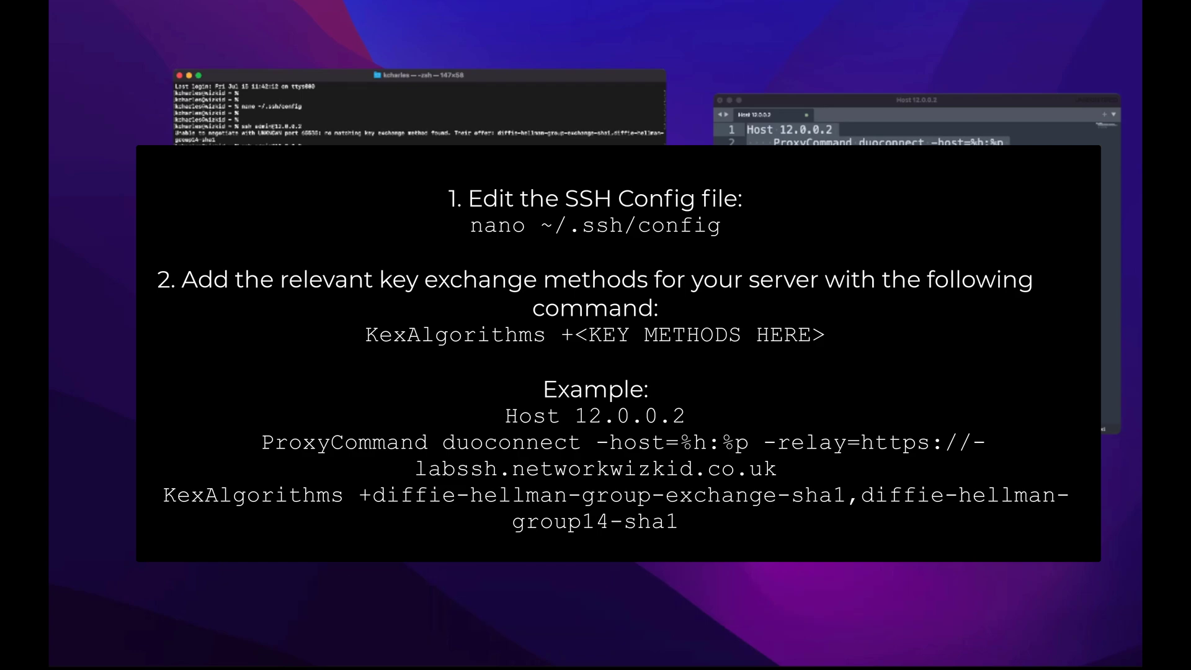
key(Return)
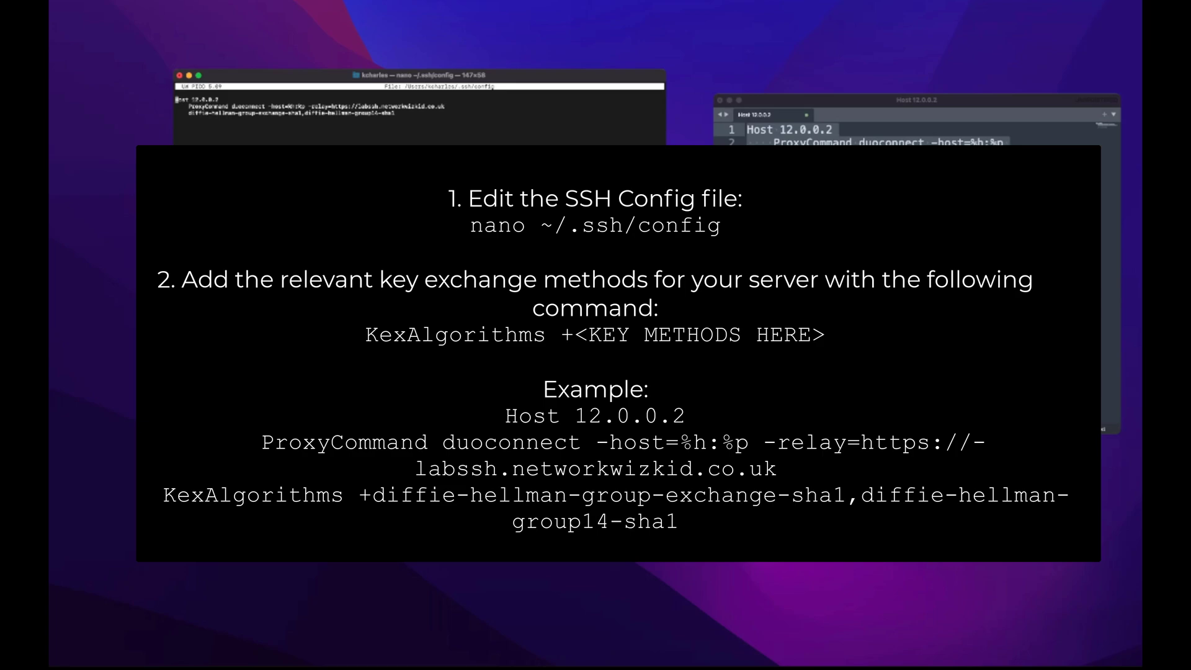
- Start typing 'Kex Algo' before the diffie-hellman text on line 3
click(179, 113)
click(185, 112)
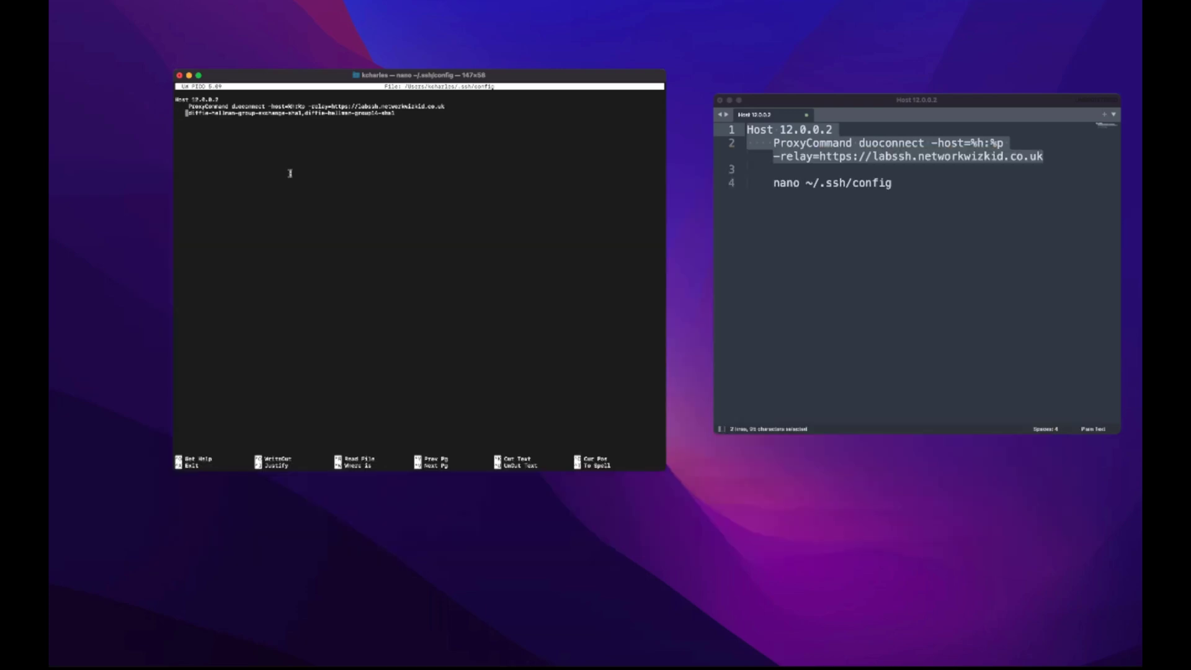
text(Kex)
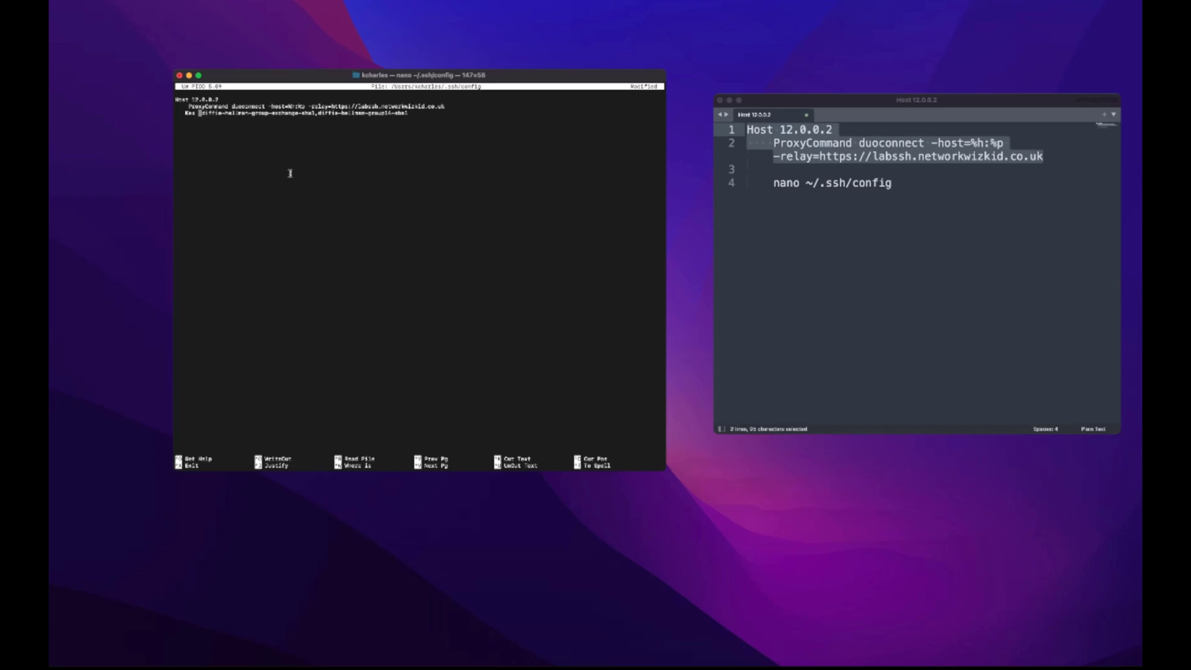
text( A)
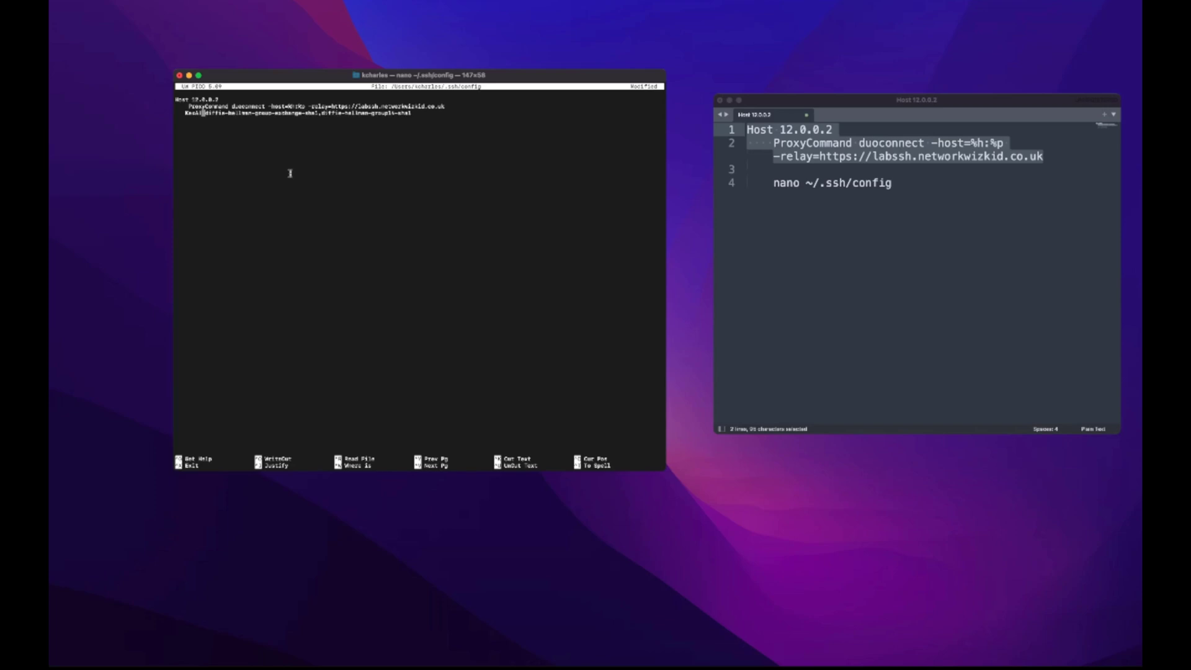
text(lgo)
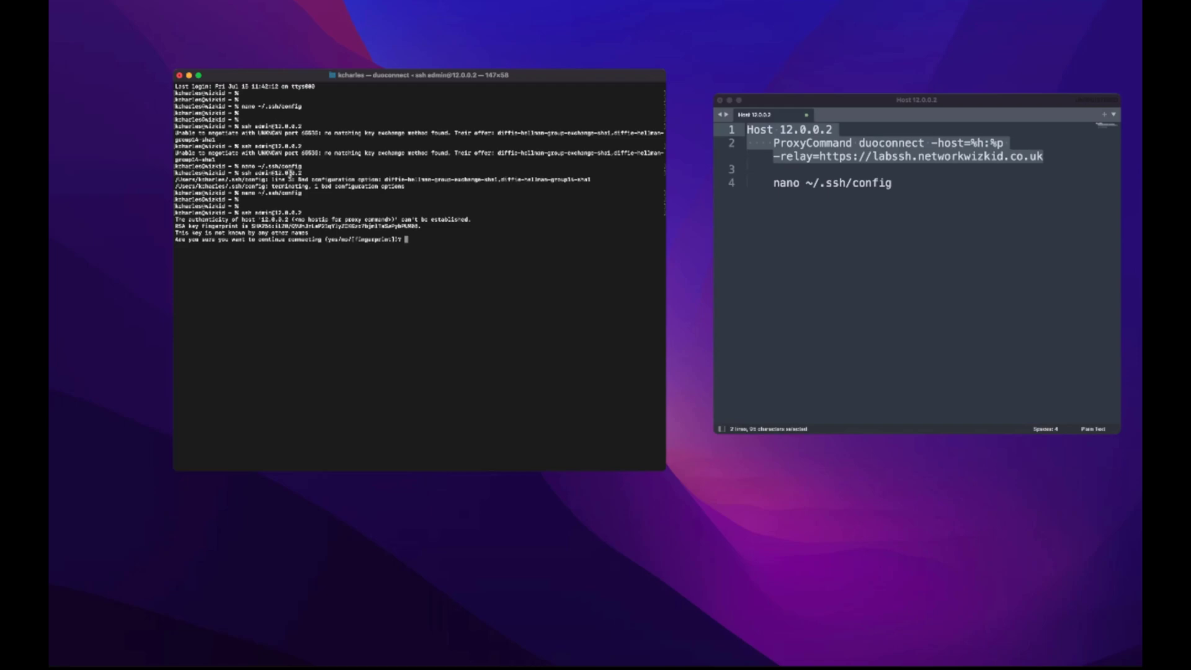
- Accept the 12.0.0.2 host key with yes, enter the admin password, and reach the router prompt
text(yes)
key(Return)
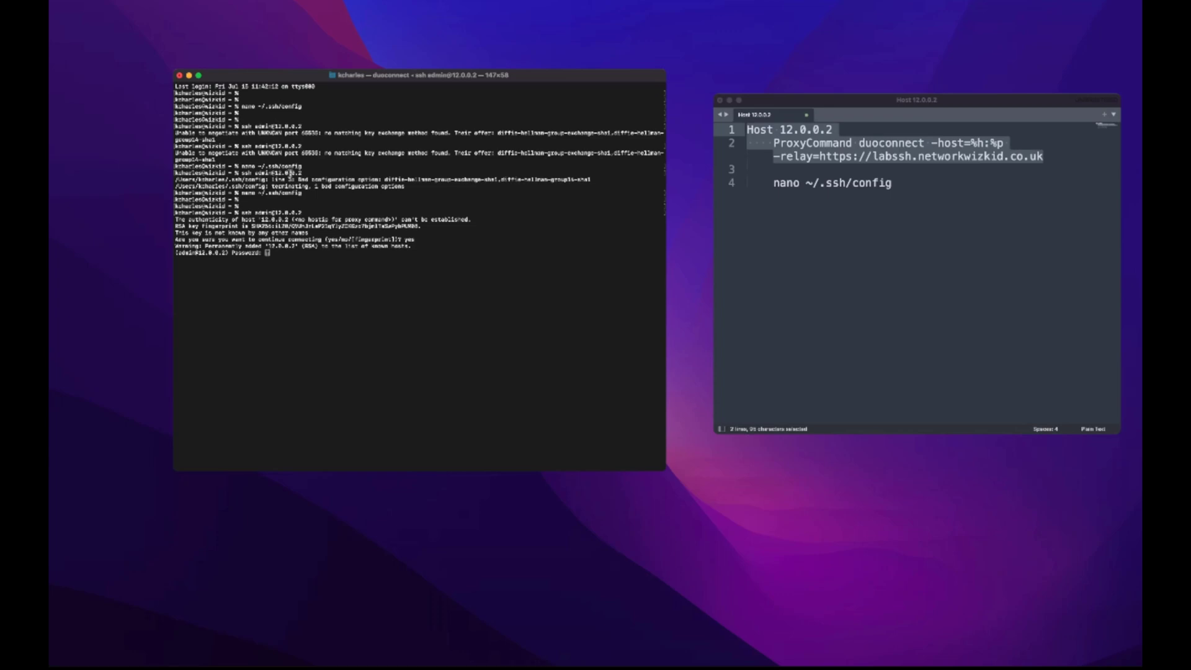
key(Return)
key(Return)
key(Return)
key(Return)
key(Return)
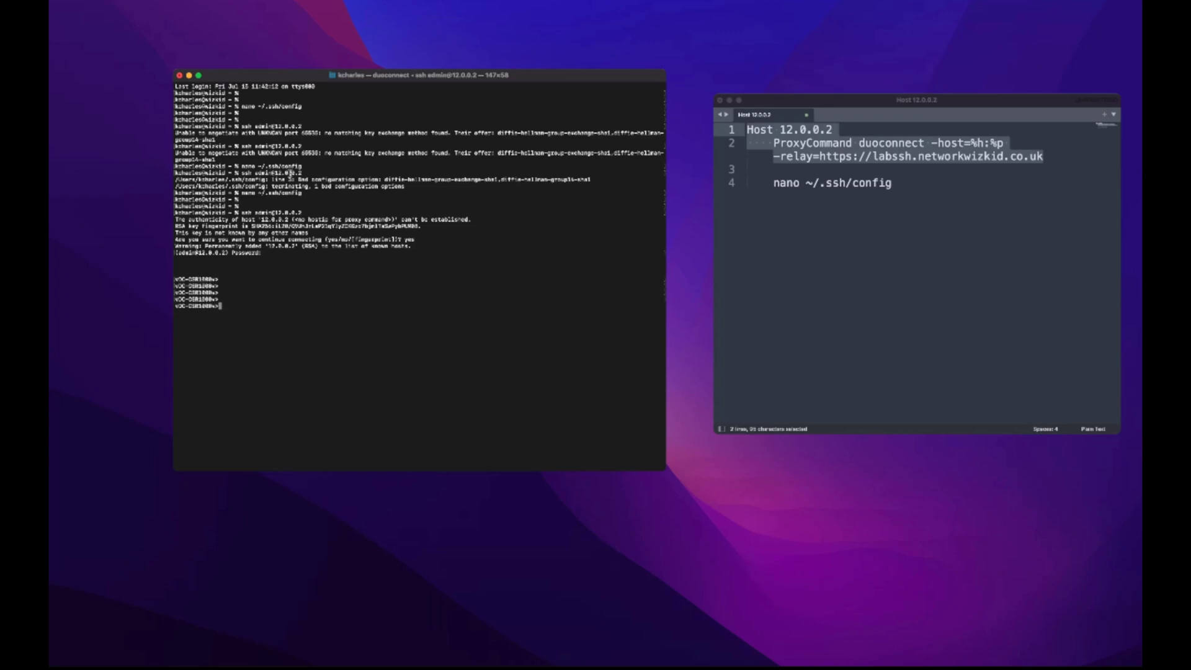
key(Return)
key(Return)
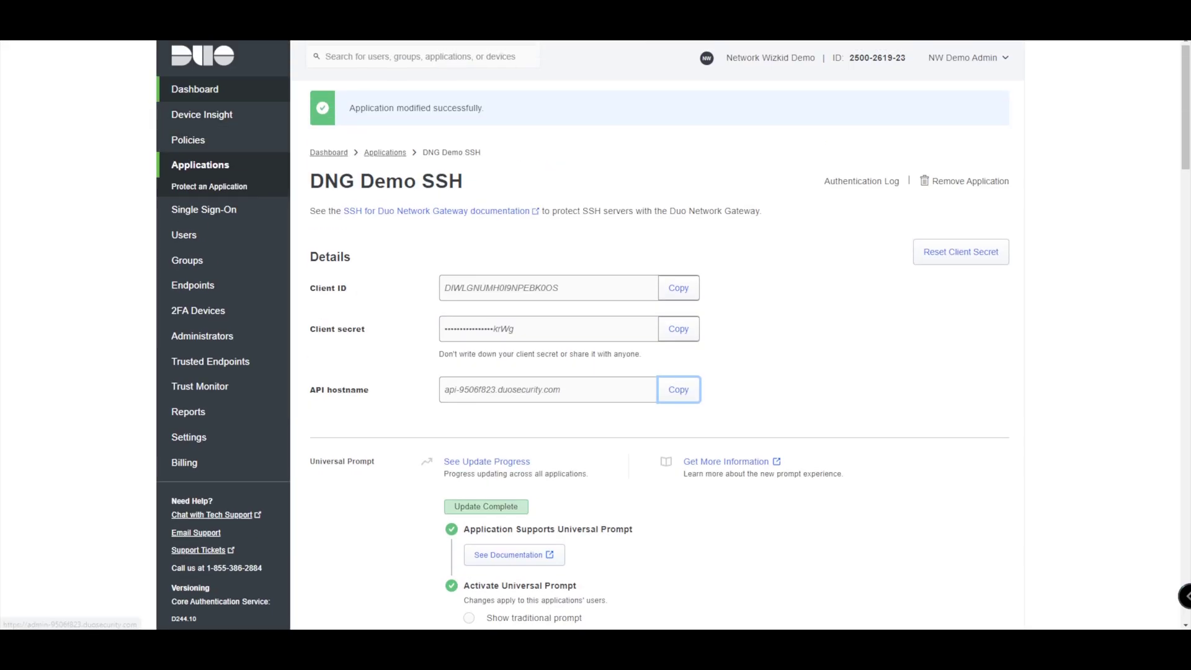
- Open the Duo Admin Panel Dashboard and scroll to the Authentication Log
click(195, 89)
scroll(657, 335, down, 12)
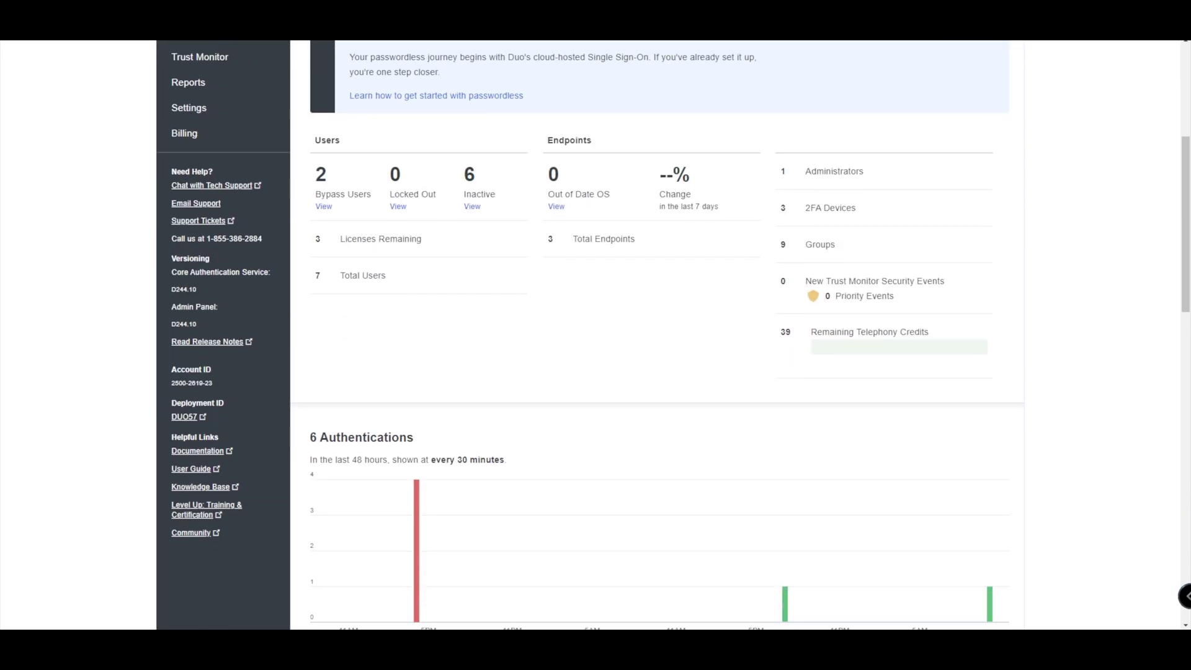
scroll(656, 335, up, 3)
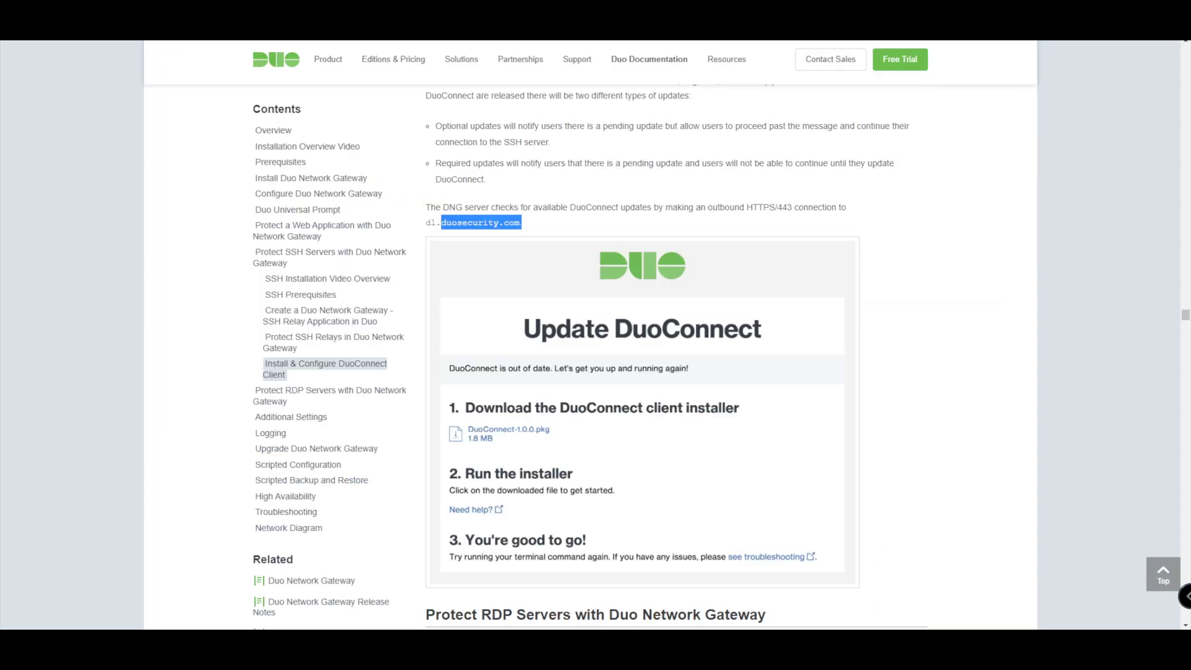
- Scroll the Duo documentation to the 'Protect RDP Servers with Duo Network Gateway' heading and its Relays and Subdomains part
scroll(676, 360, down, 10)
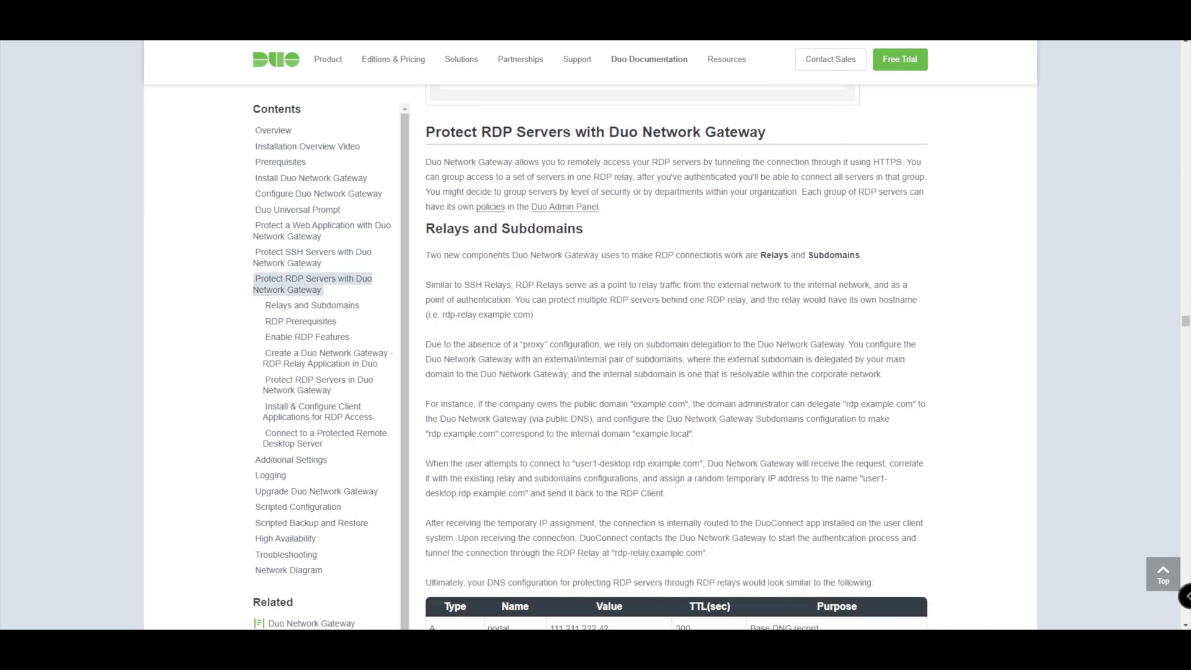
scroll(676, 359, up, 2)
scroll(676, 358, down, 1)
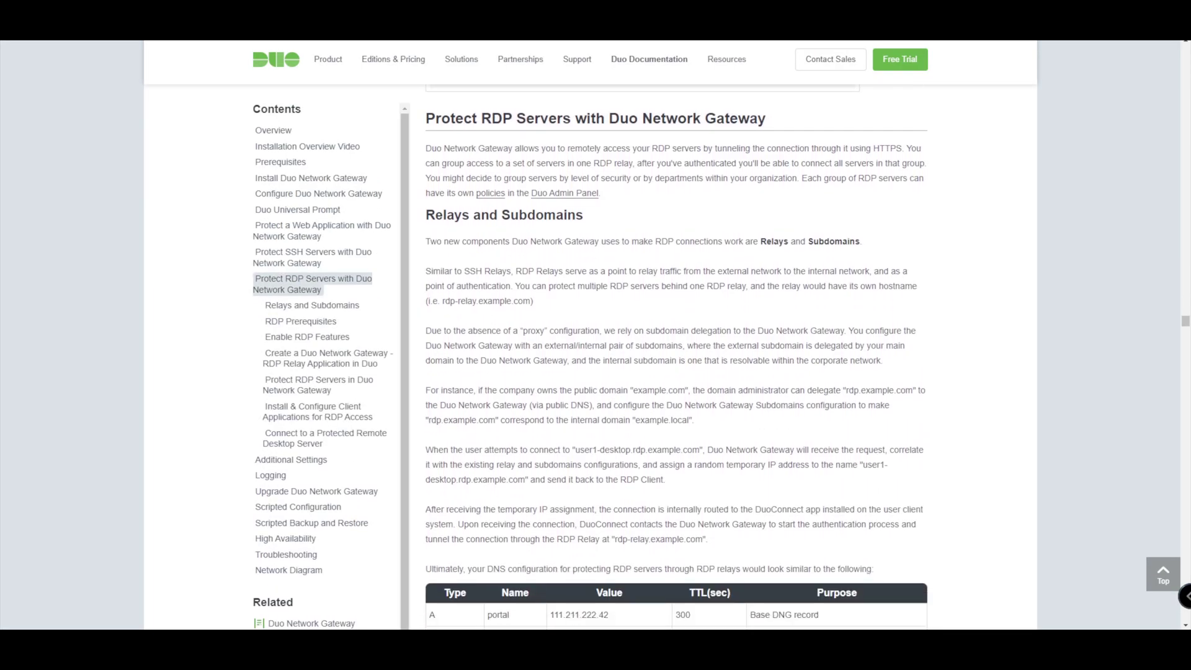